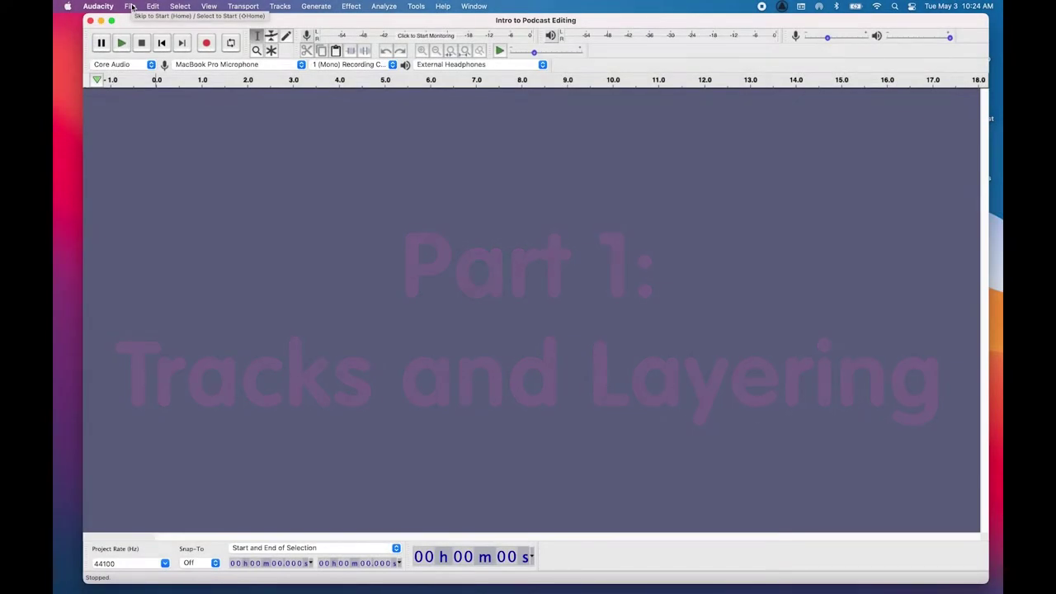
Step: Import Cloak_1.wav and Cloak_2.wav from the Grimmest_Audio folder as audio tracks
left_click(131, 7)
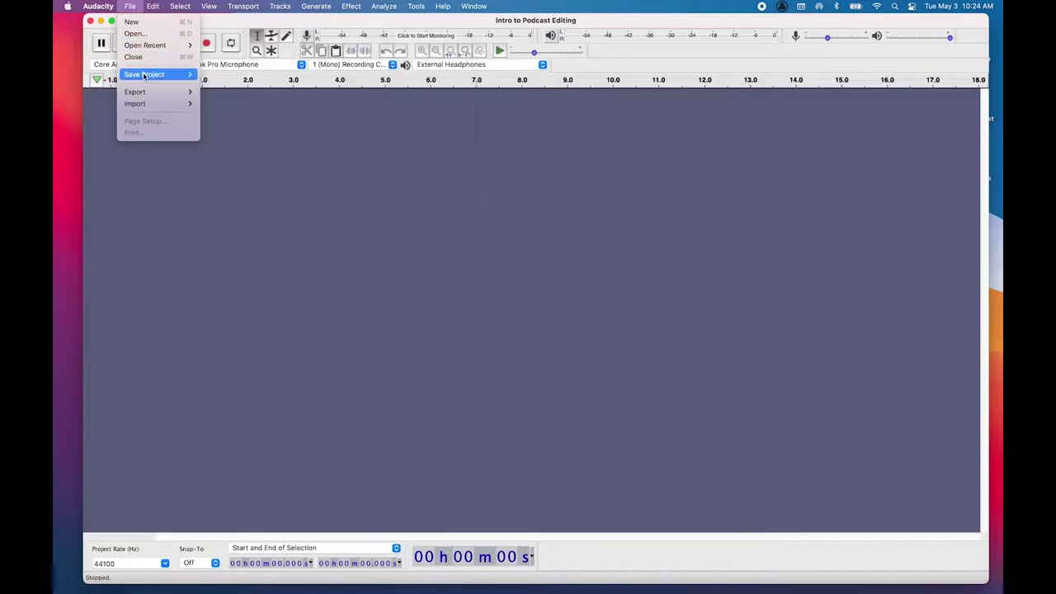
mouse_move(146, 105)
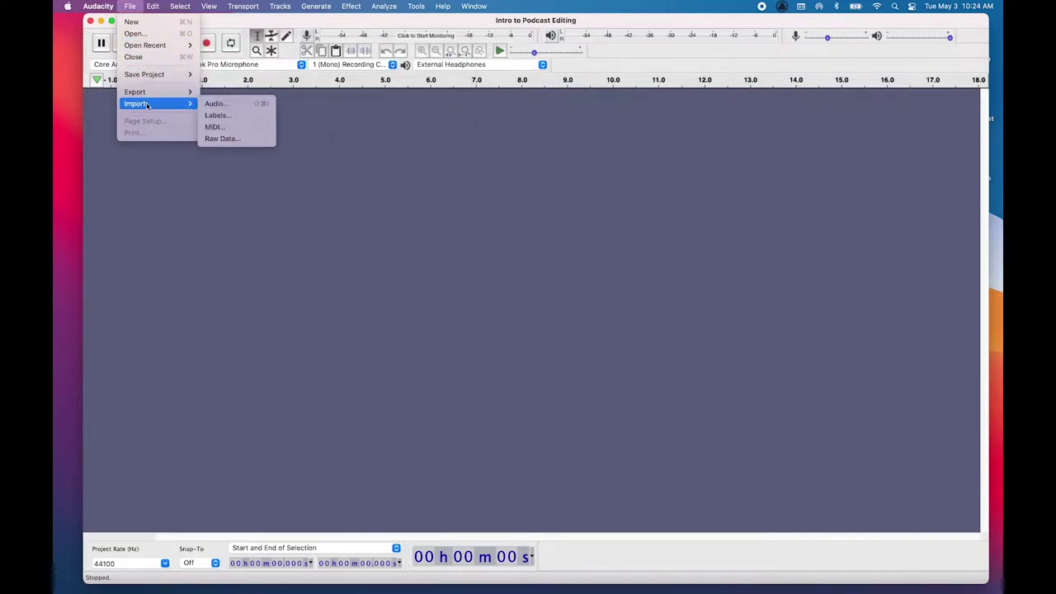
left_click(216, 106)
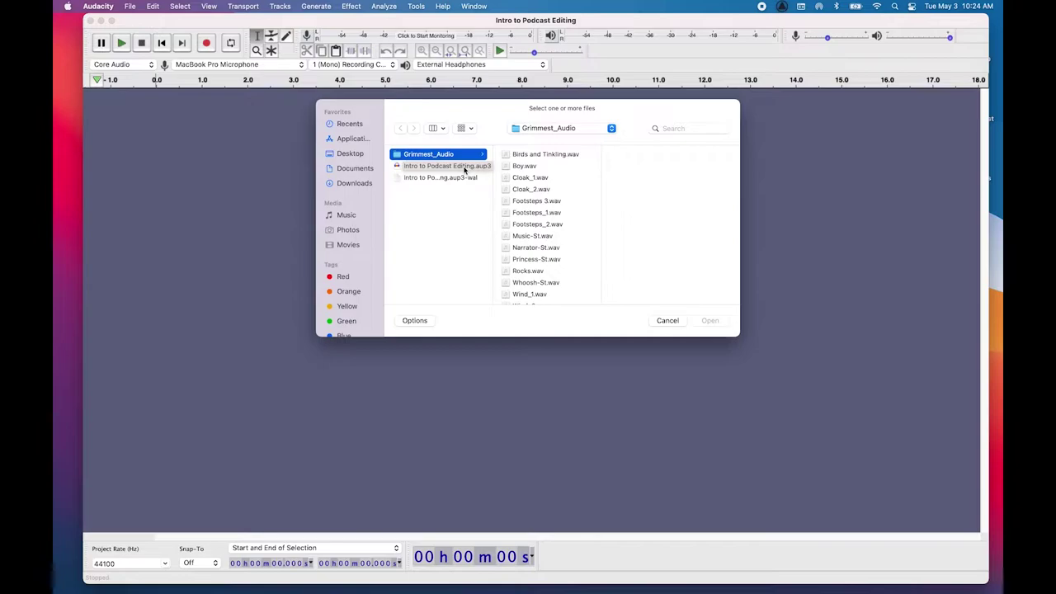
scroll(544, 179, "down", 1)
scroll(544, 179, "up", 1)
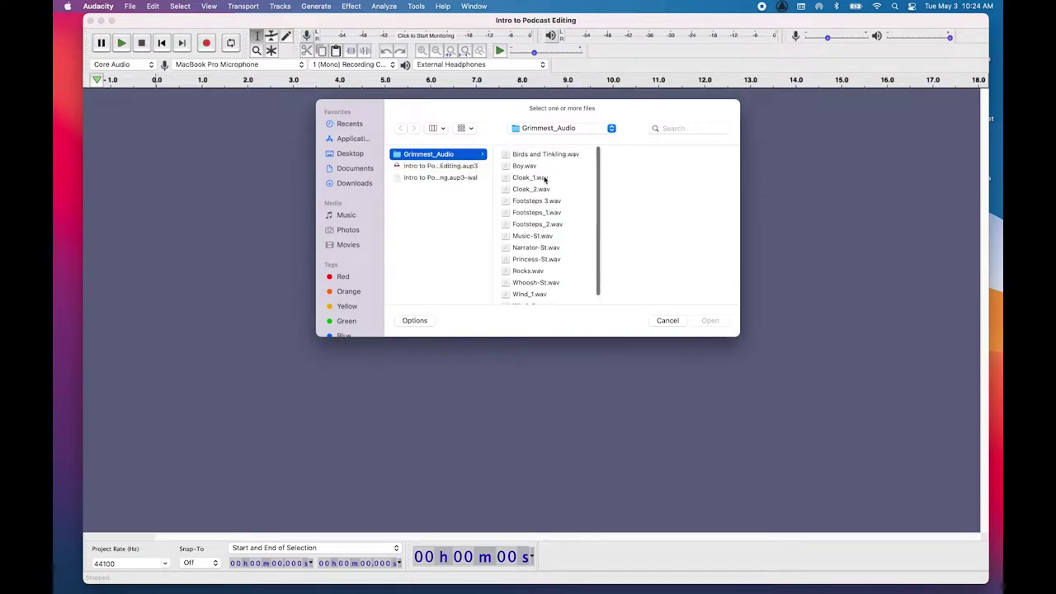
left_click(540, 177)
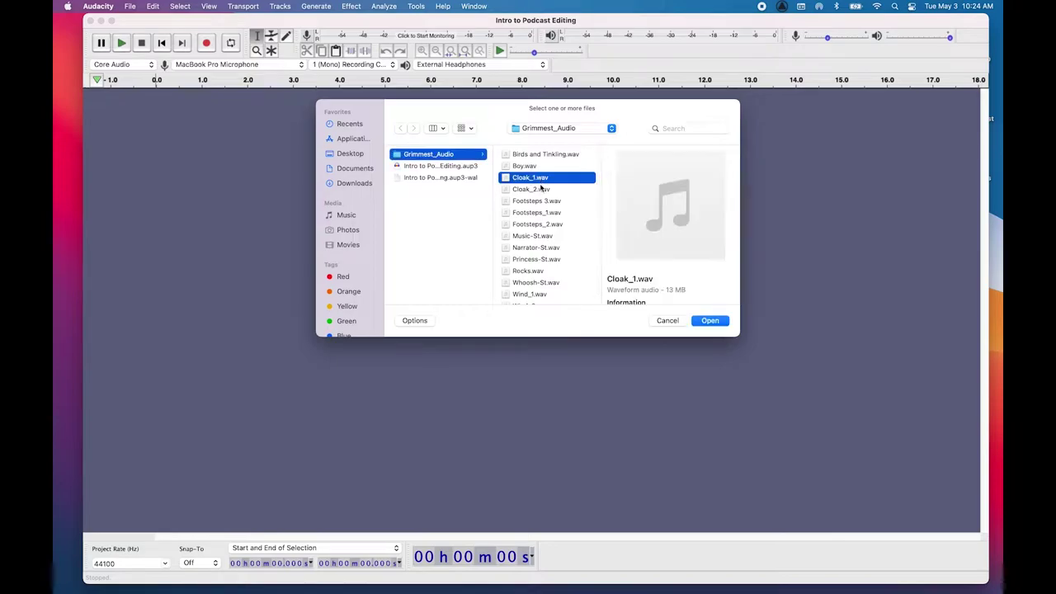
left_click(542, 190, "shift")
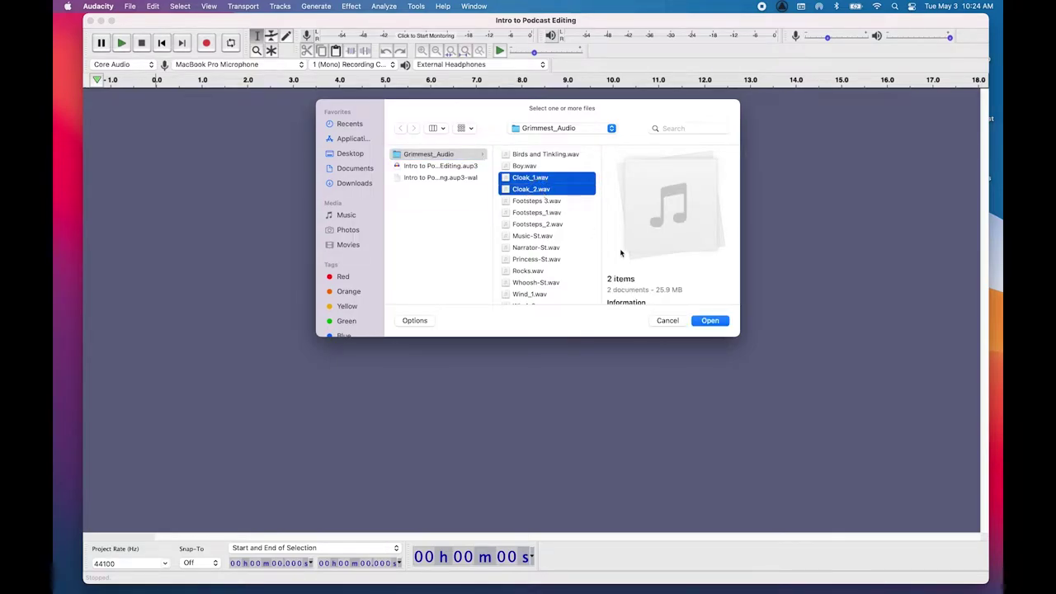
left_click(710, 321)
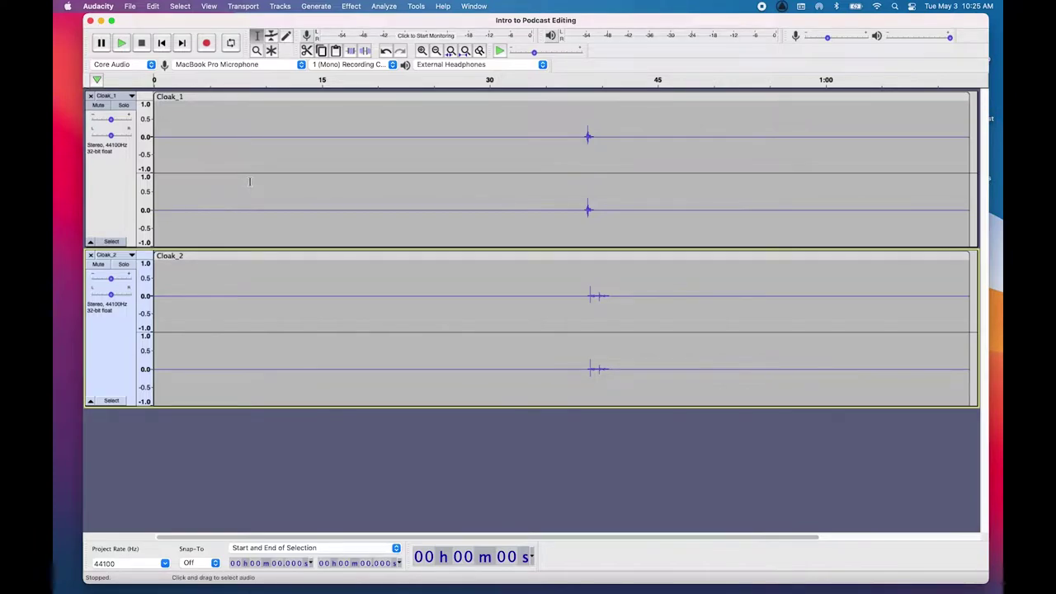
Step: Solo the Cloak_1 track, play it from about 38 s just before its sound, then turn its solo off
left_click(123, 106)
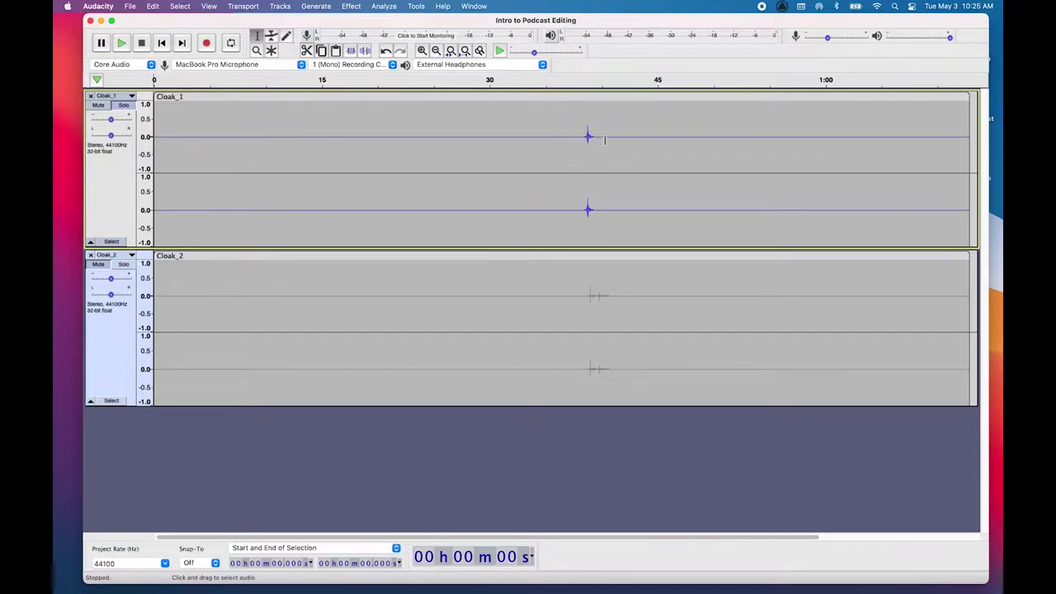
left_click(579, 140)
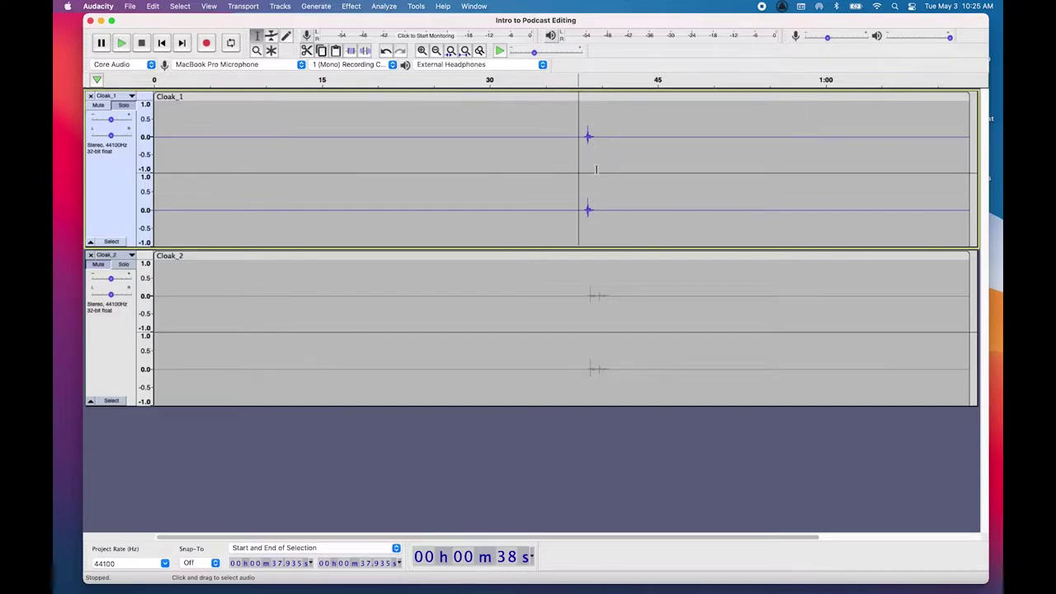
key("space")
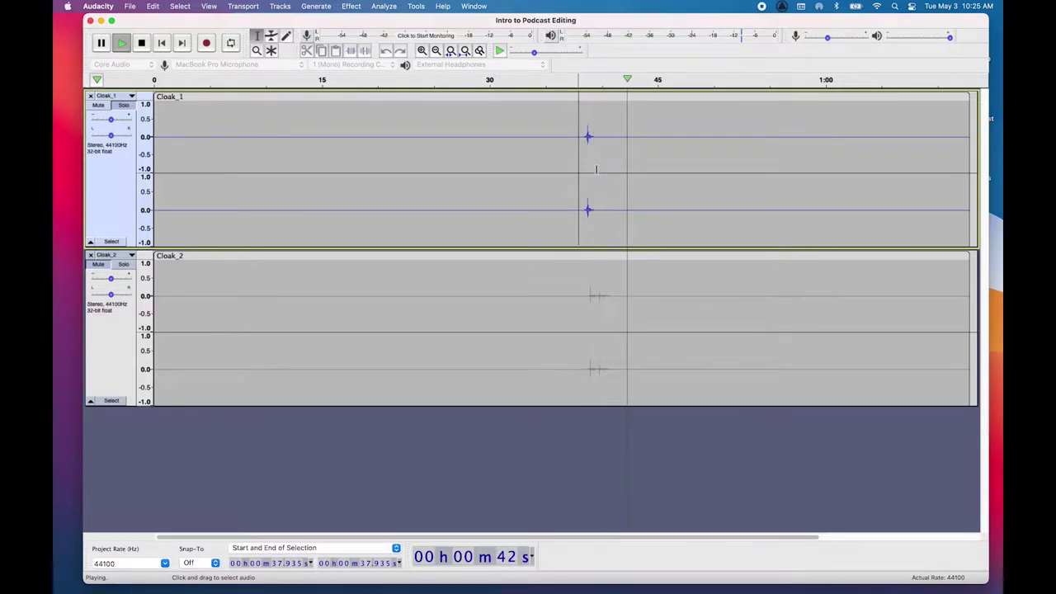
key("space")
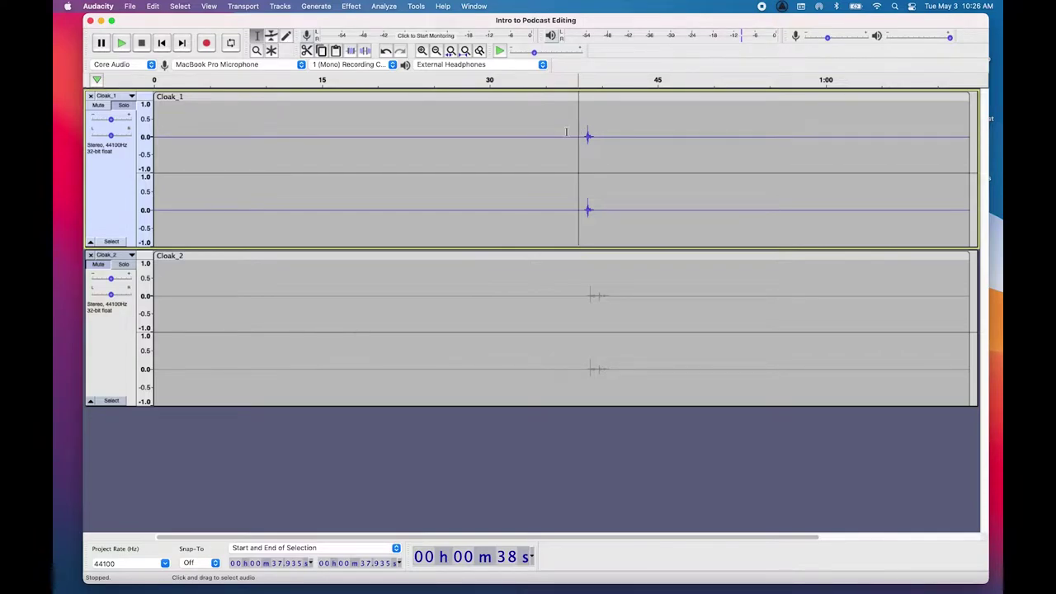
left_click(123, 105)
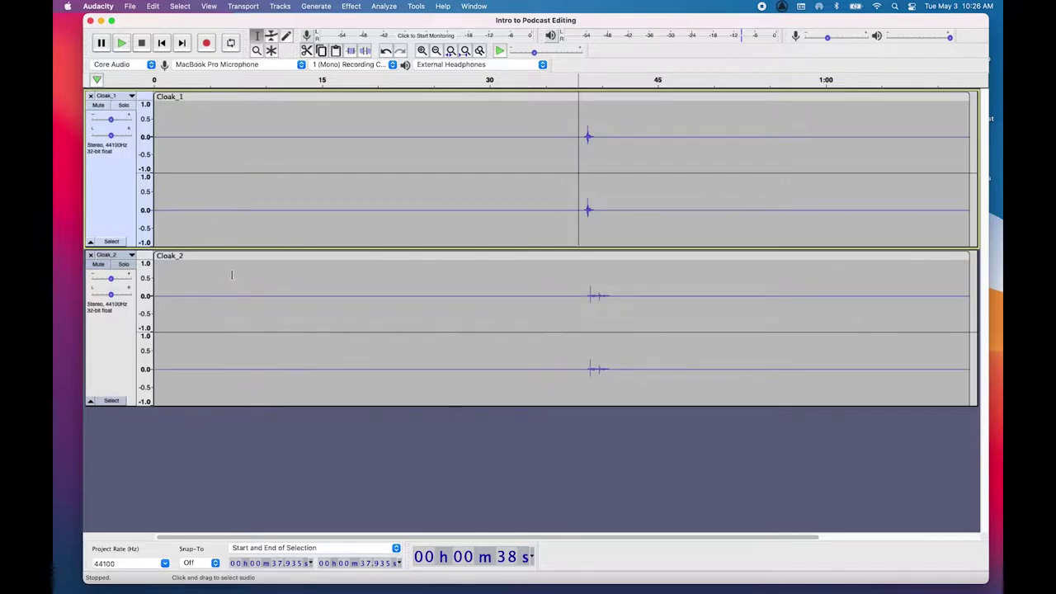
Step: Solo the Cloak_2 track, play it from about 38.5 s just before its sound, then turn its solo off
left_click(123, 264)
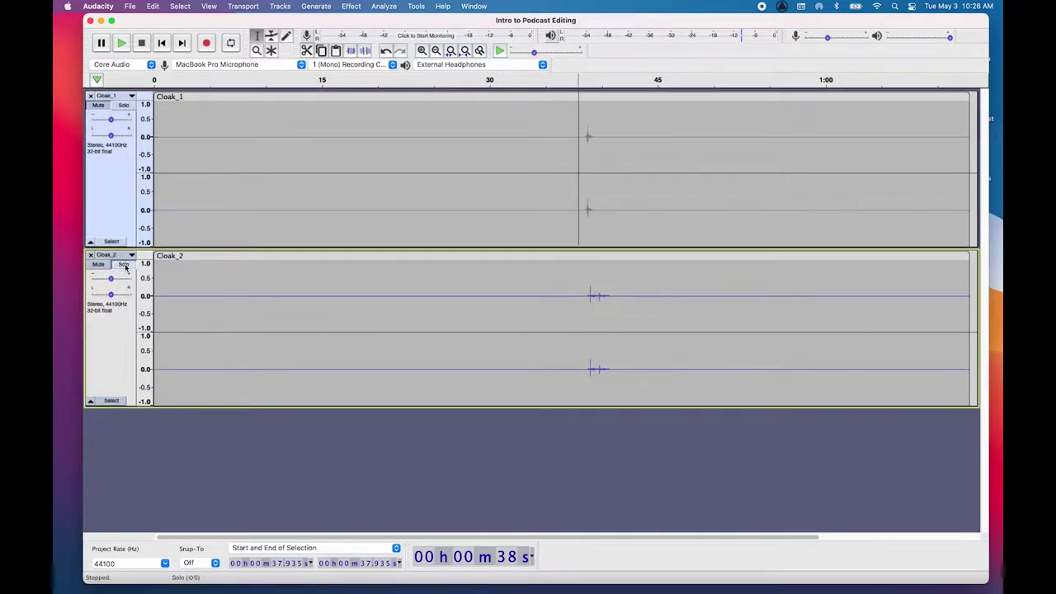
left_click(585, 301)
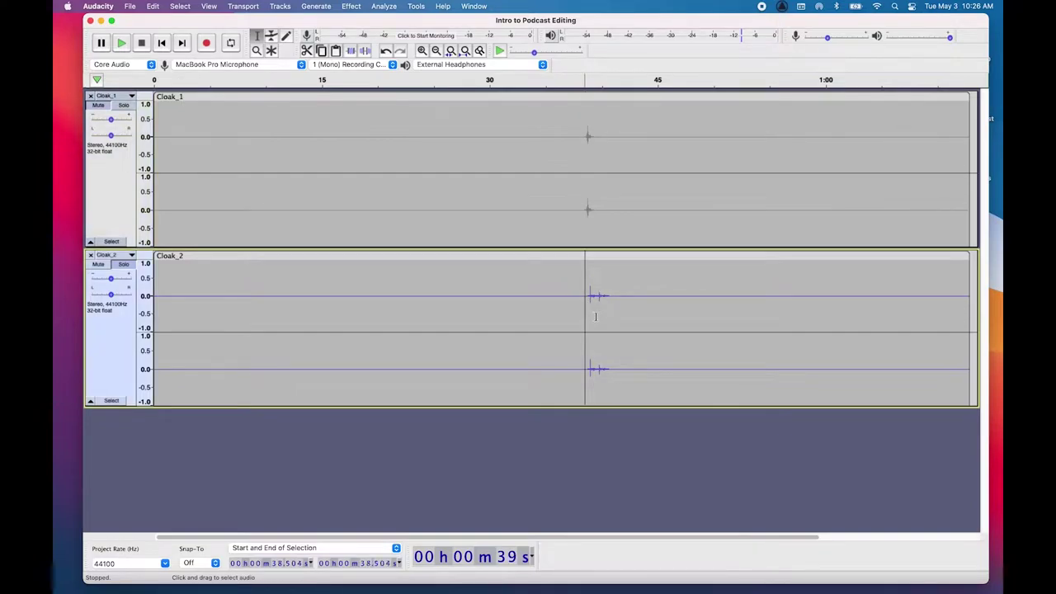
key("space")
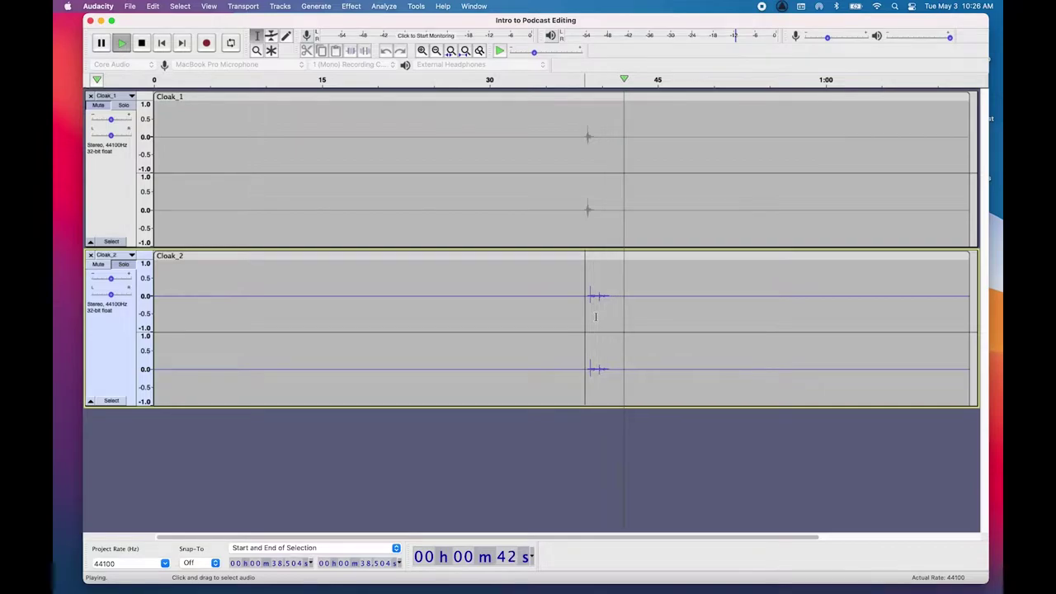
key("space")
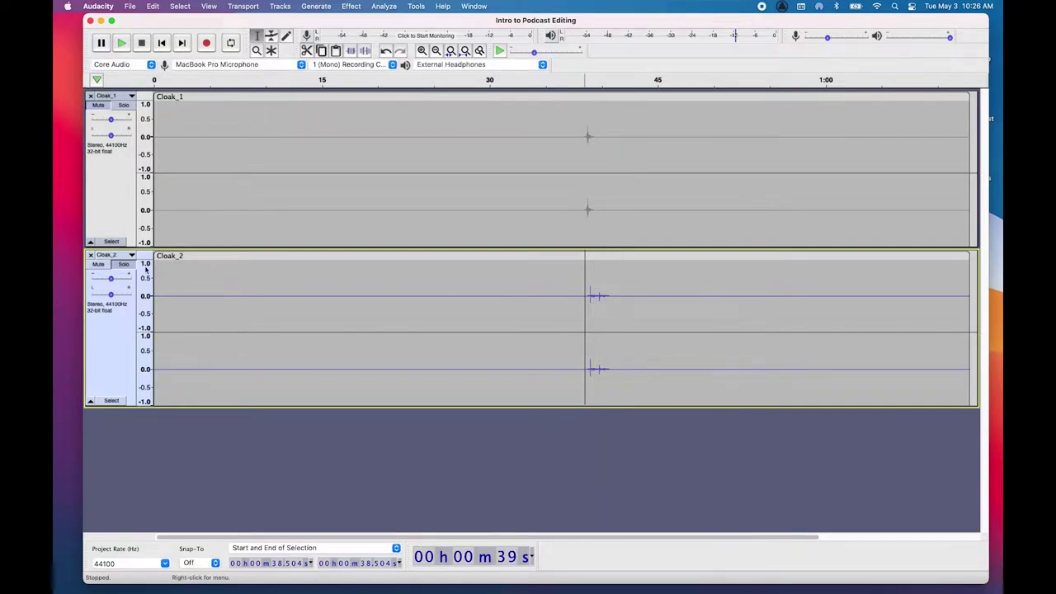
left_click(123, 264)
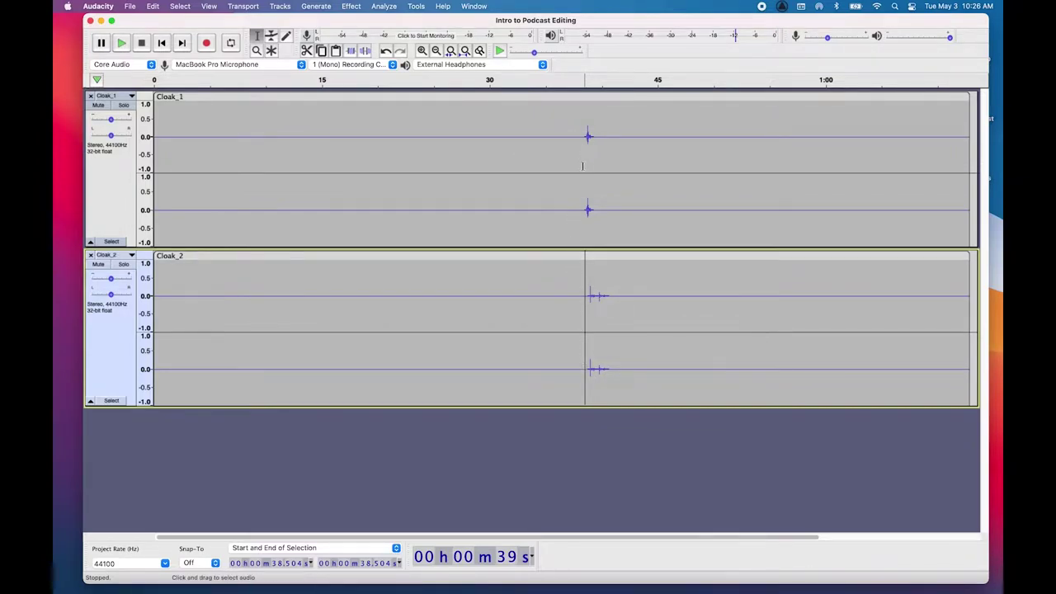
Step: Play both cloak tracks together from about 37 s to hear the two sounds layered
left_click(570, 126)
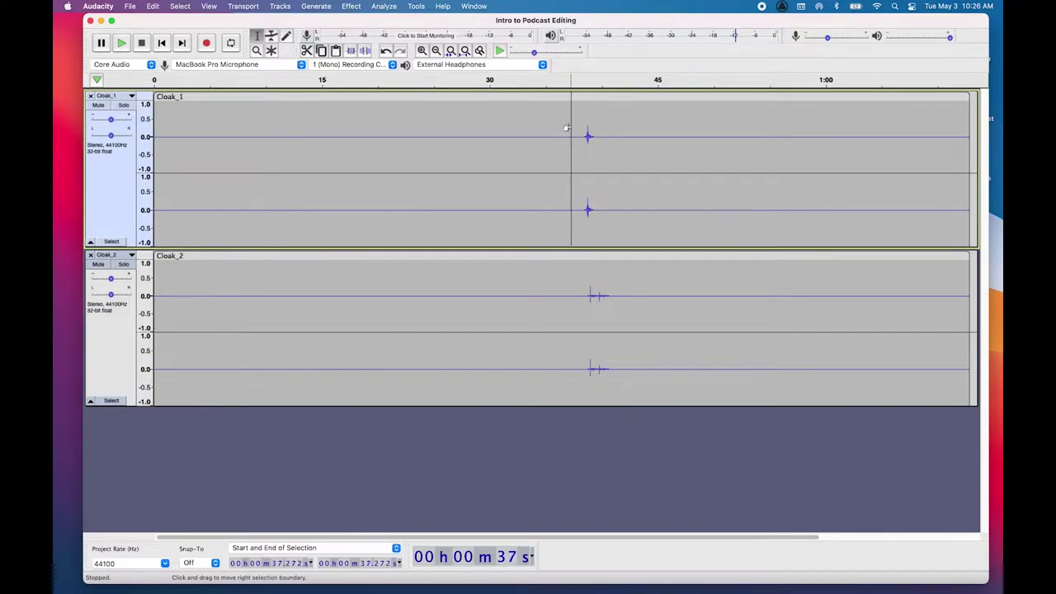
key("space")
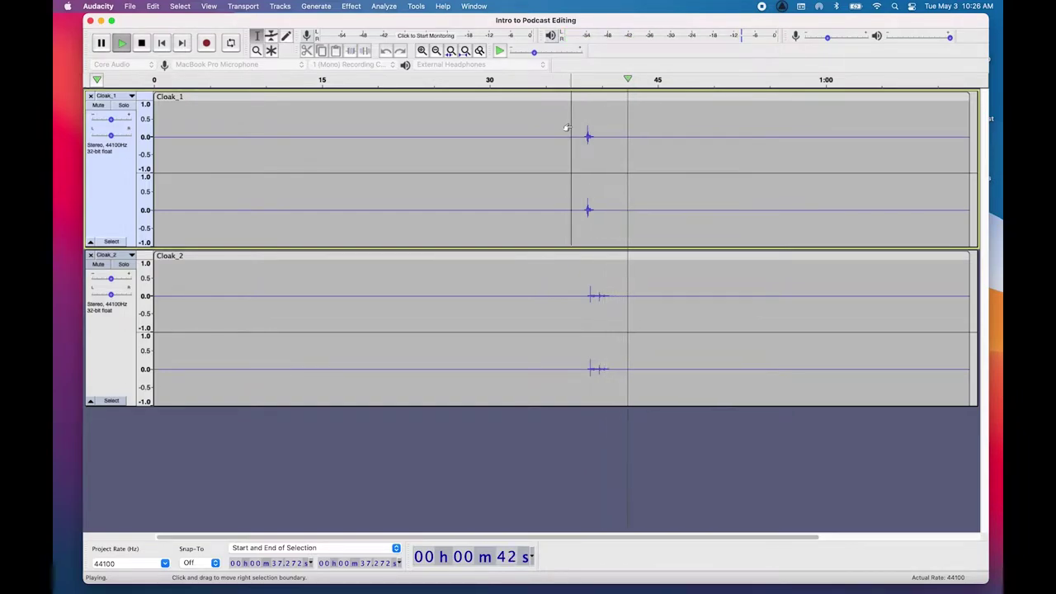
key("space")
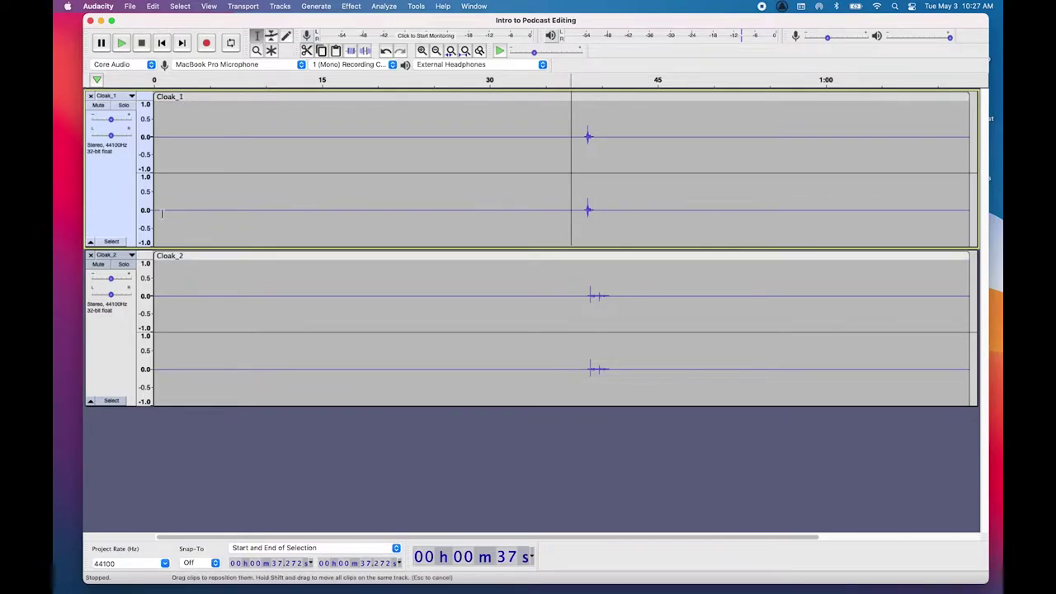
left_click(133, 98)
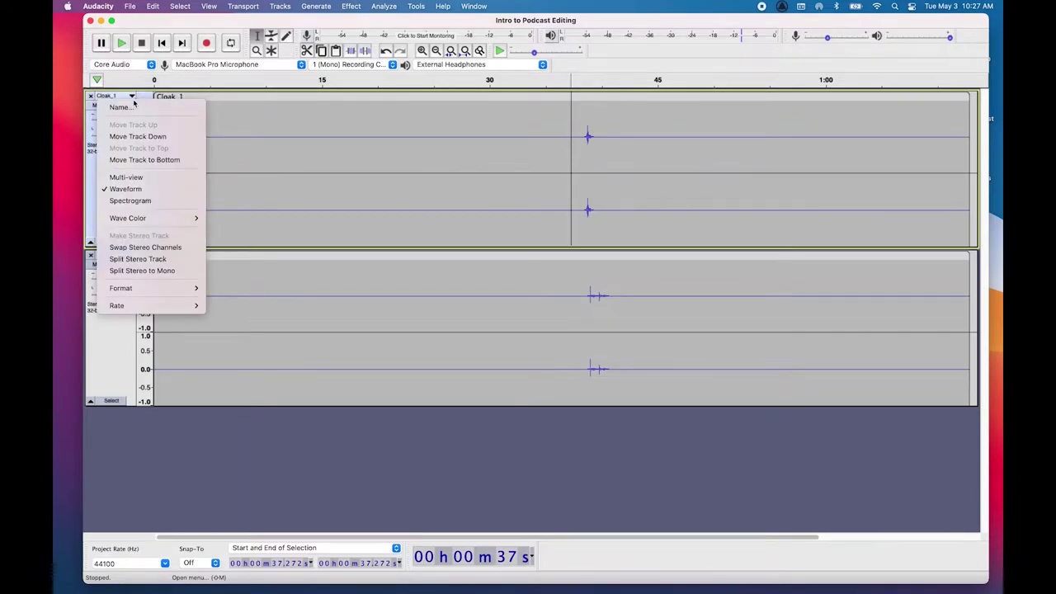
left_click(124, 108)
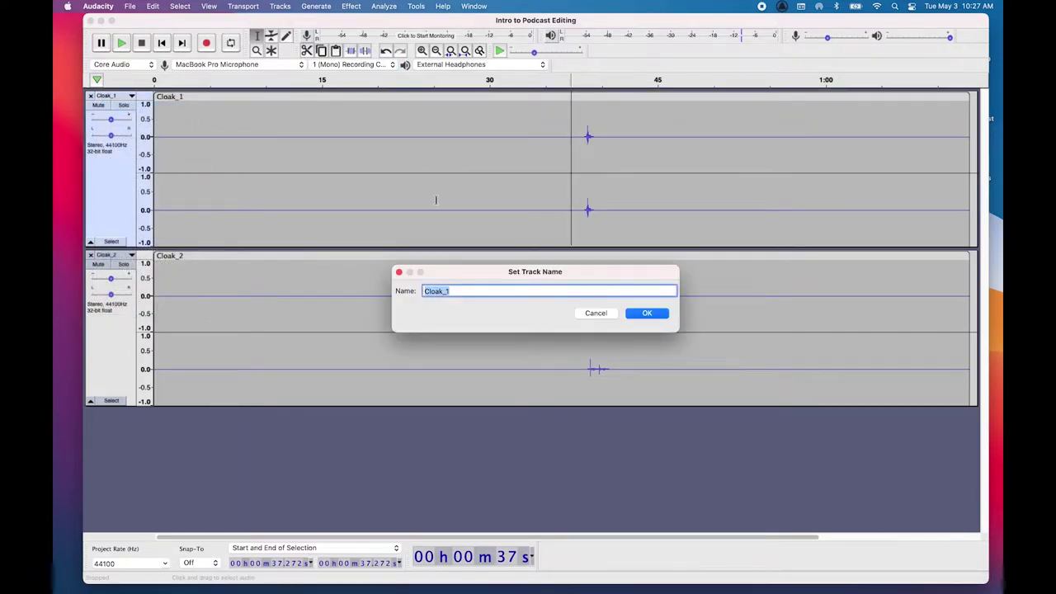
left_click(594, 314)
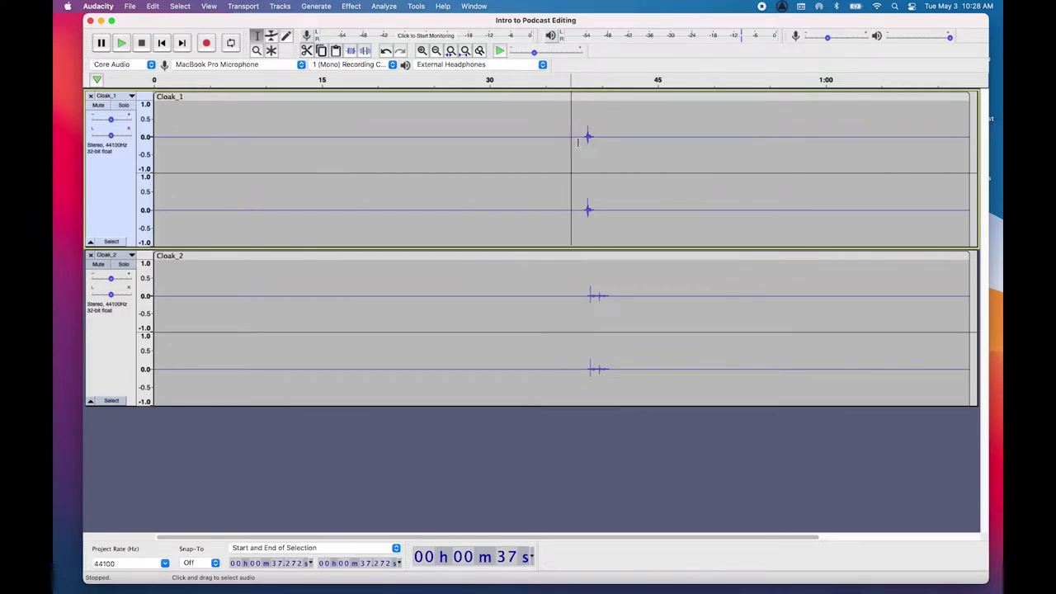
Step: Copy the Cloak_1 sound between about 37.8 and 40 s and paste it on the same track at about 41, 44 and 47 s
left_click_drag(578, 142, 600, 145)
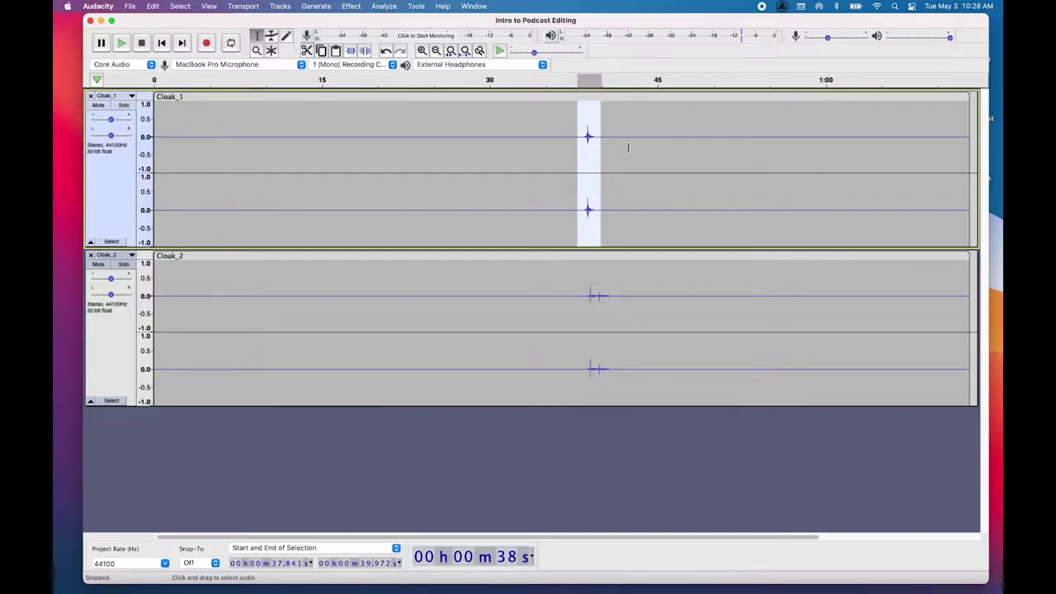
left_click(612, 144)
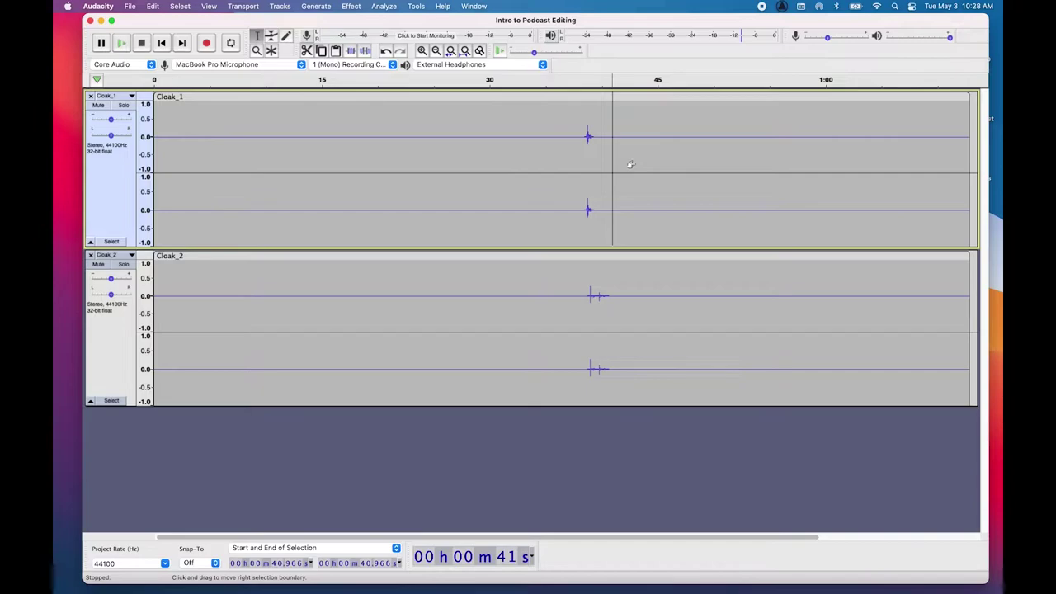
key("cmd+v")
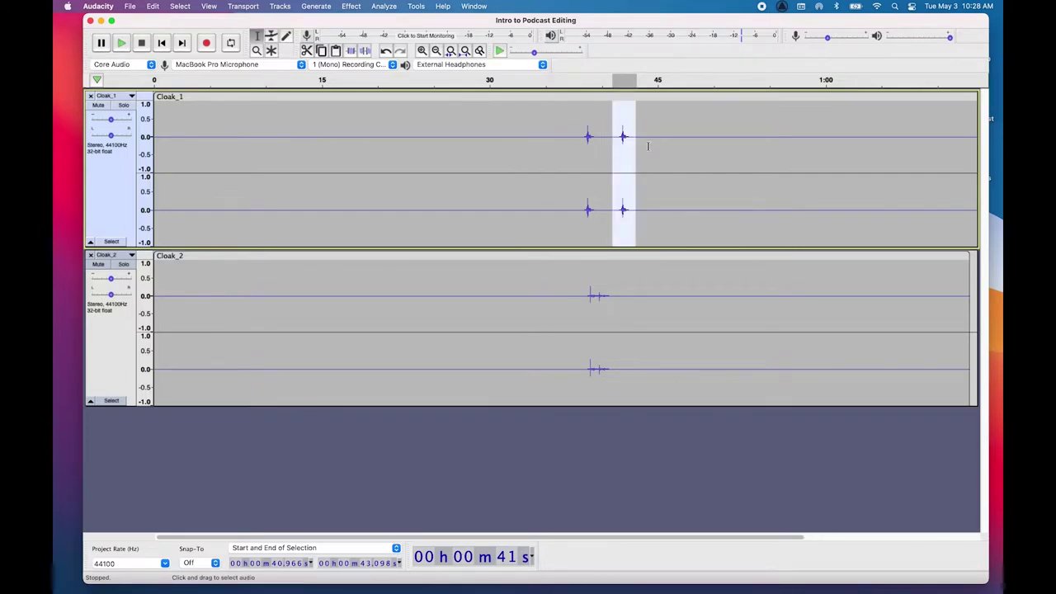
left_click(649, 154)
key("cmd+v")
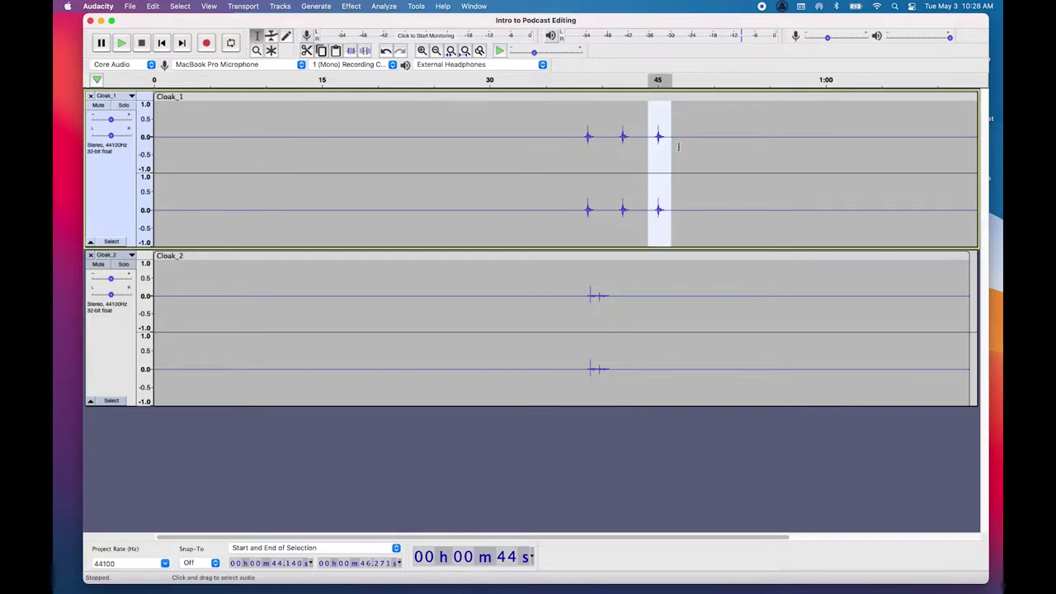
left_click(675, 147)
key("super+v")
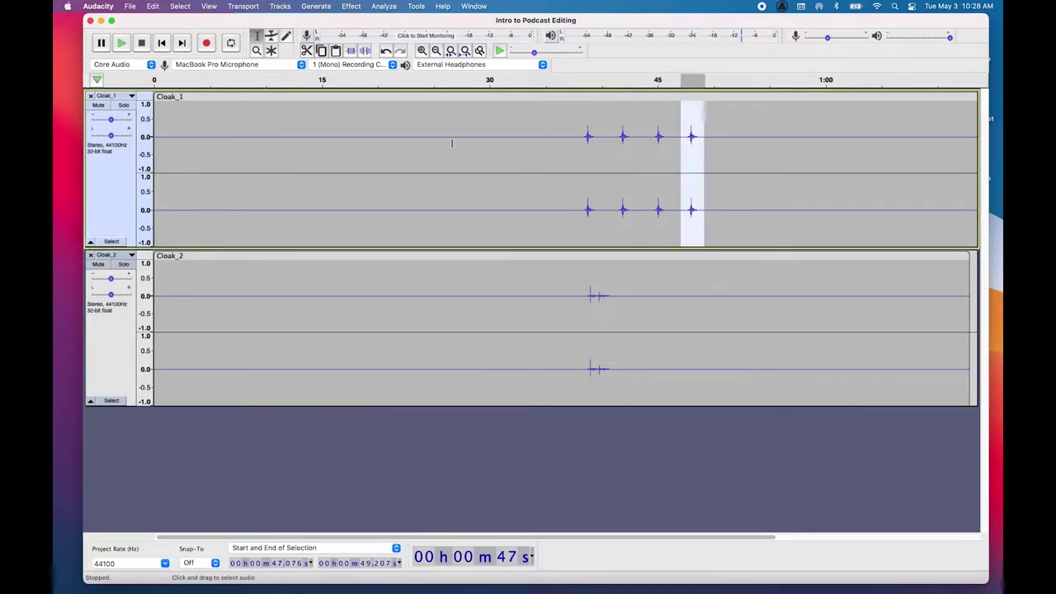
Step: Solo the Cloak_1 track and play the repeated cloak sounds from about 37.7 s
left_click(124, 107)
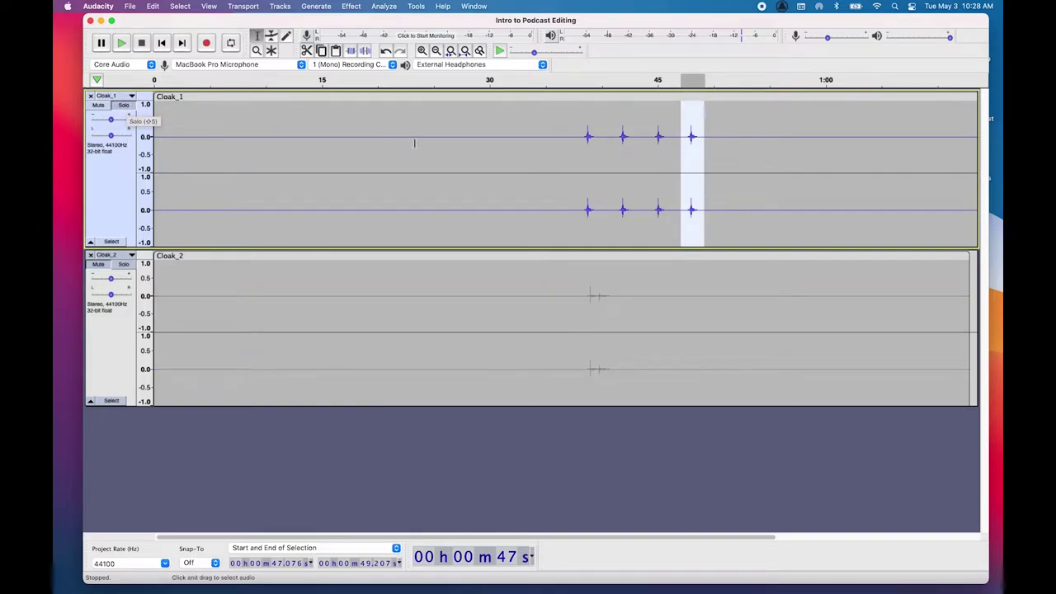
left_click(576, 149)
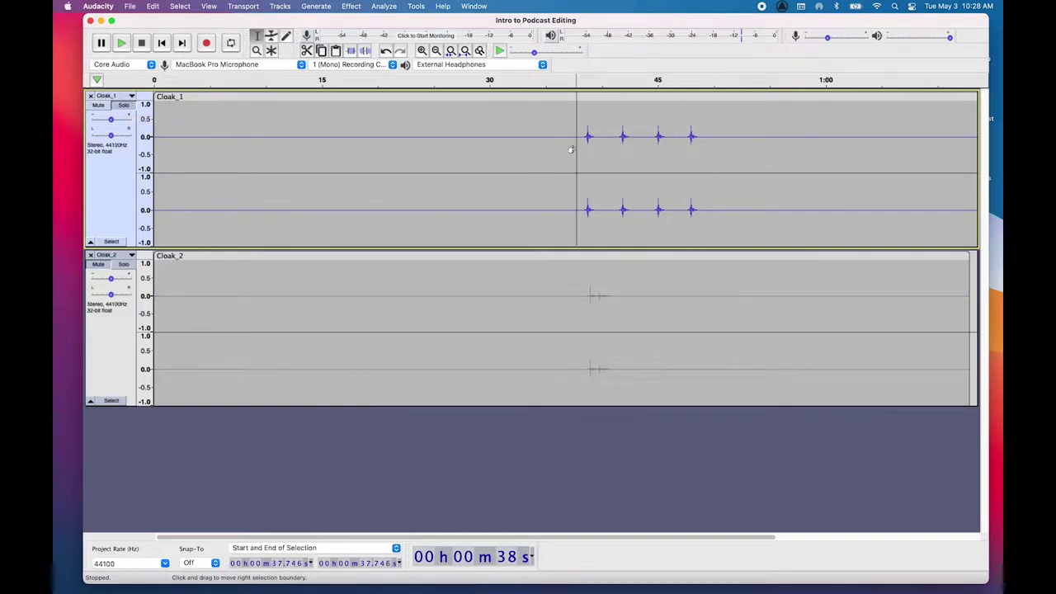
key("space")
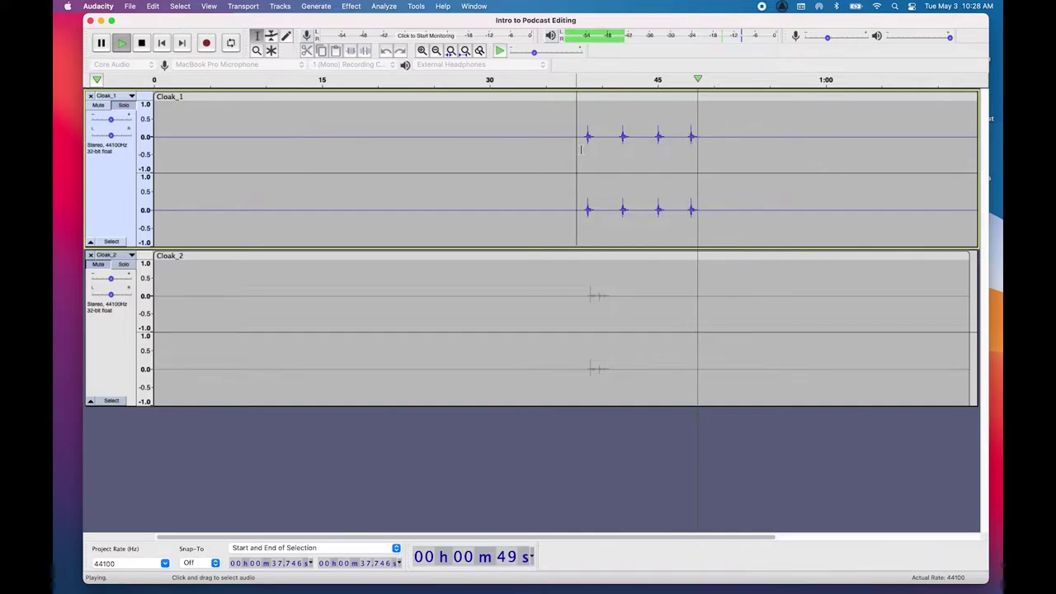
key("space")
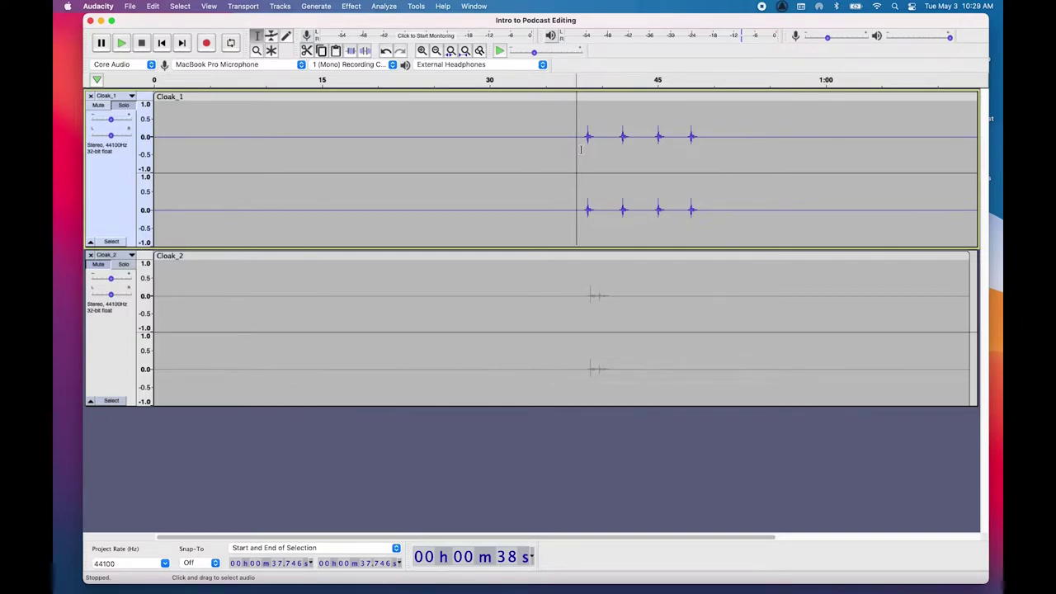
Step: Undo the three pasted copies of the cloak sound on the Cloak_1 track
key("super+z")
key("super+z")
key("super+z")
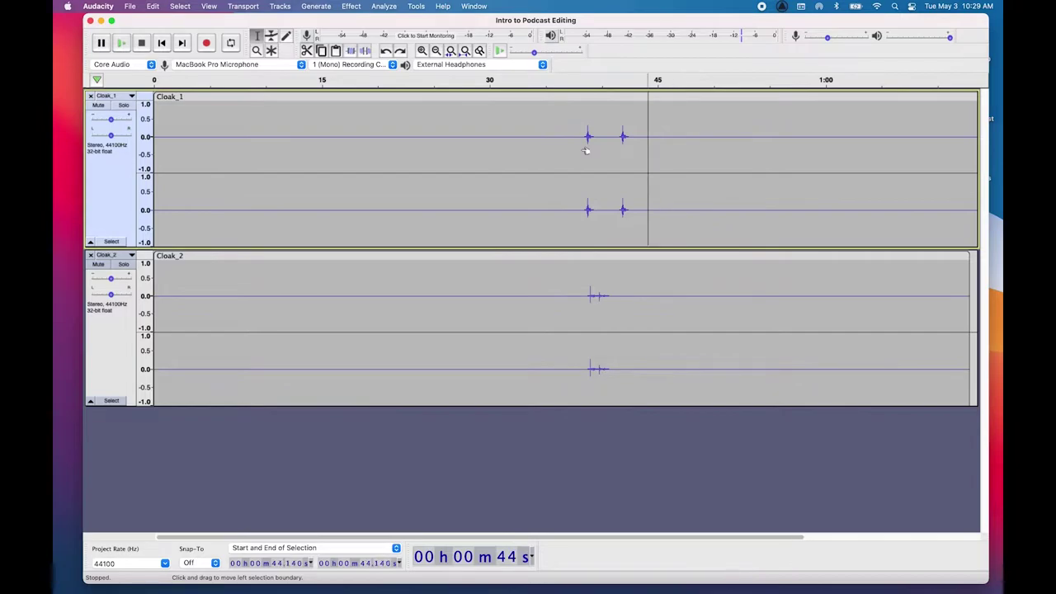
key("super+z")
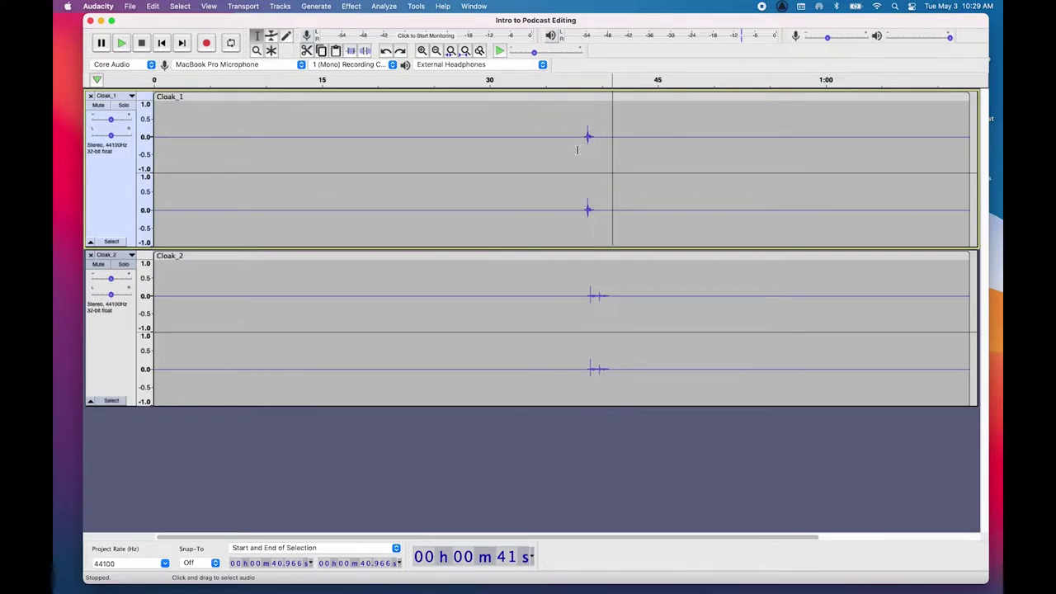
Step: Try deleting the Cloak_1 audio between about 37.6 and 40.4 s twice, undoing the deletion each time
left_click_drag(574, 149, 607, 155)
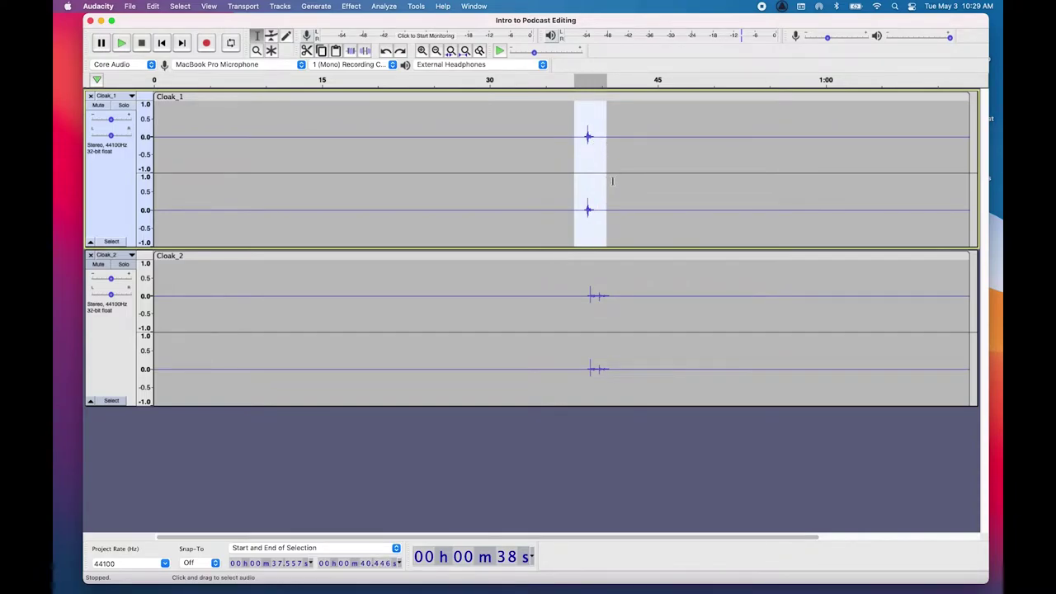
key("Delete")
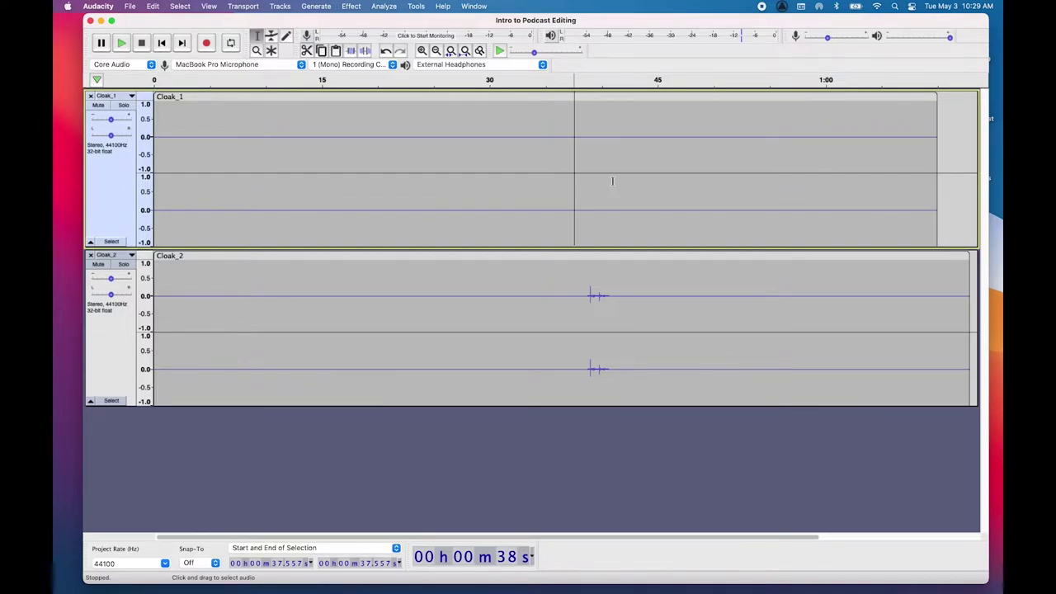
scroll(612, 180, "right", 5)
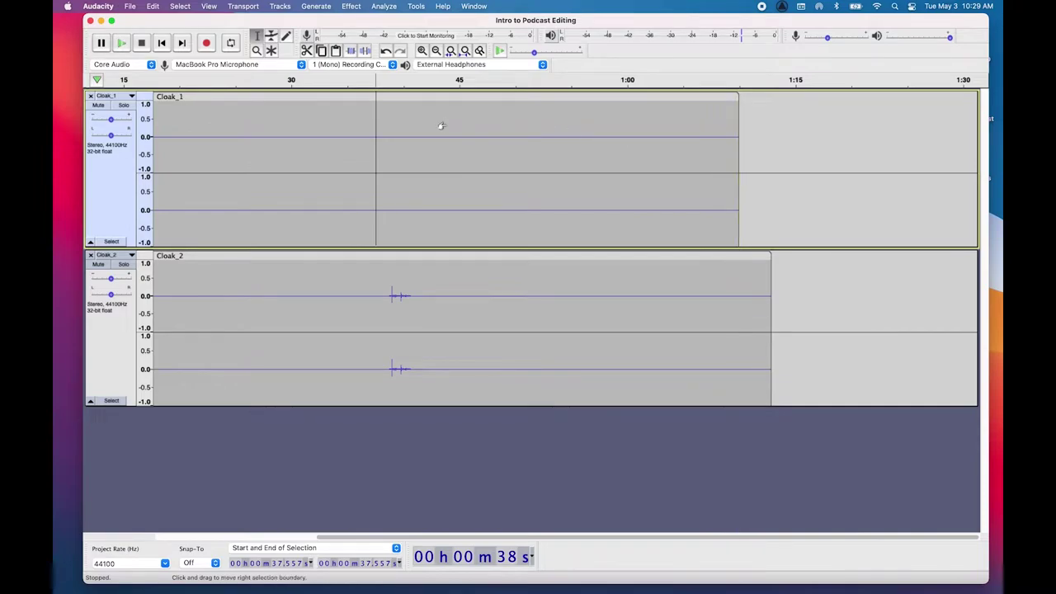
key("super+z")
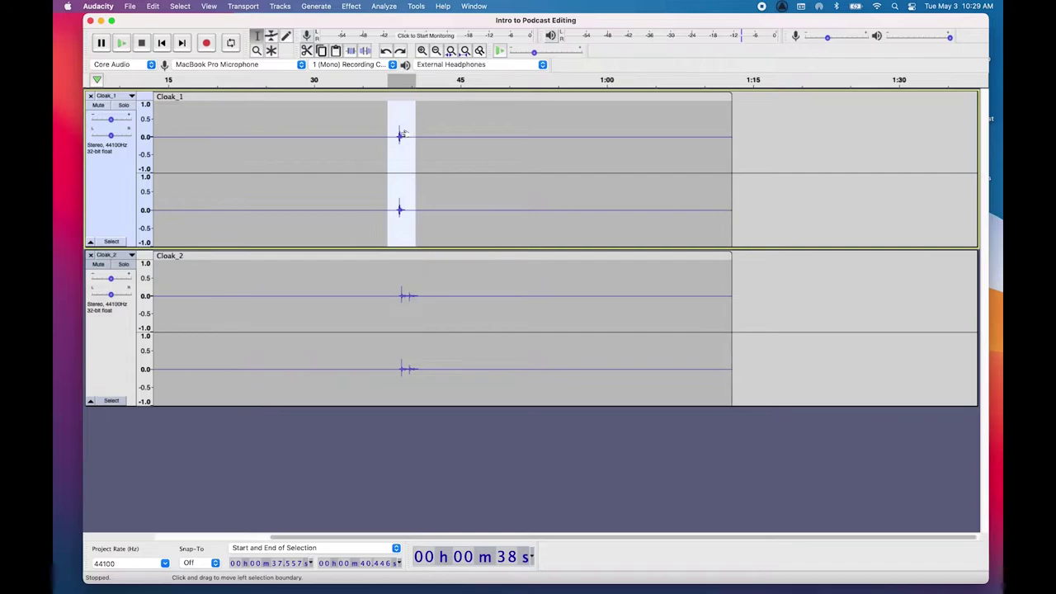
key("Delete")
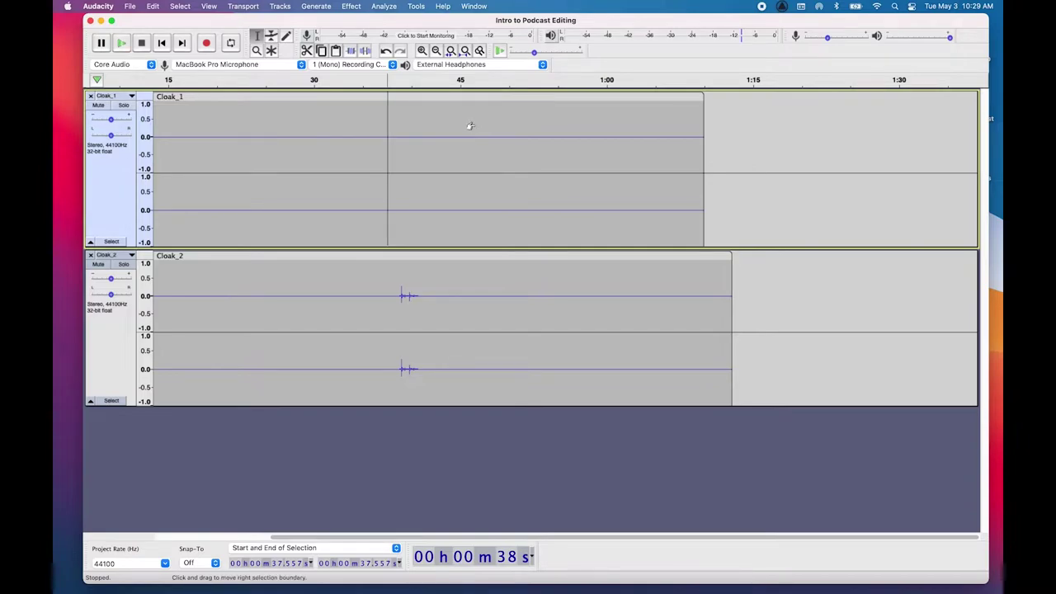
key("super+z")
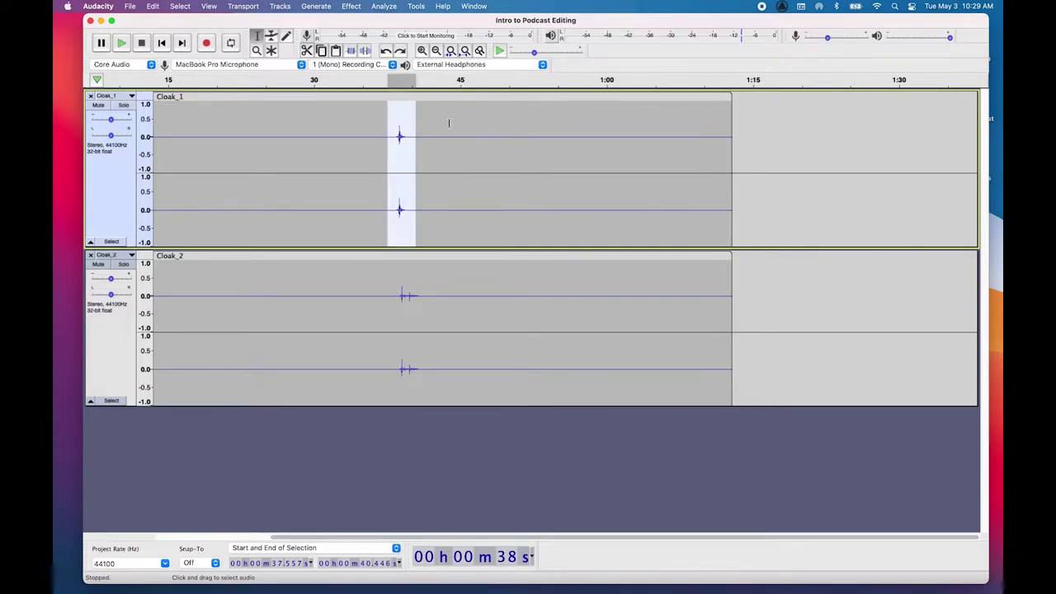
scroll(596, 135, "left", 3)
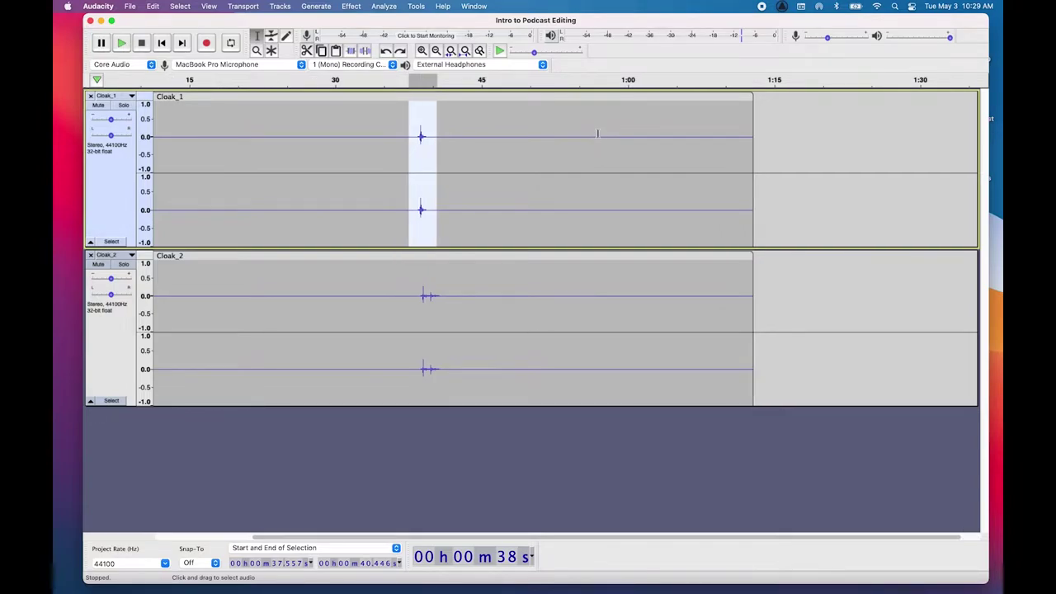
scroll(466, 128, "left", 5)
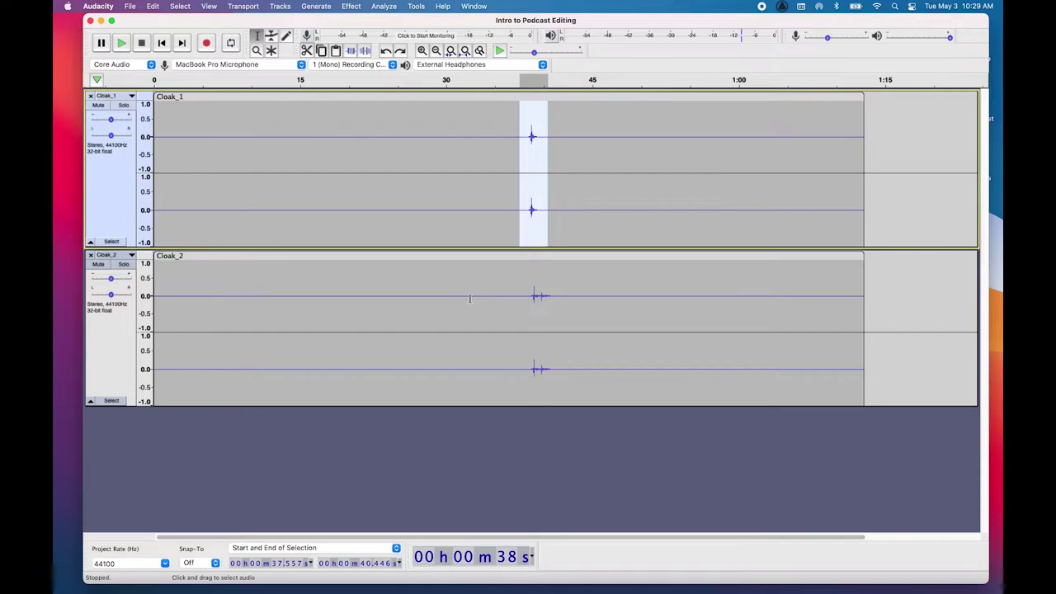
left_click(876, 215)
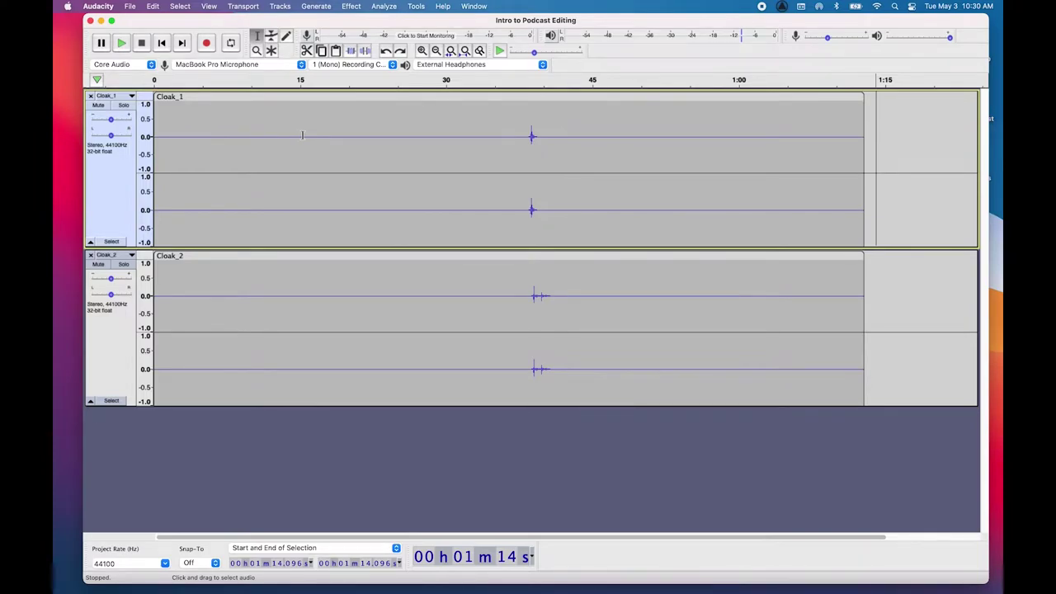
Step: Import all audio files from the Grimmest_Audio folder except Cloak_1.wav and Cloak_2.wav
left_click(129, 6)
mouse_move(136, 103)
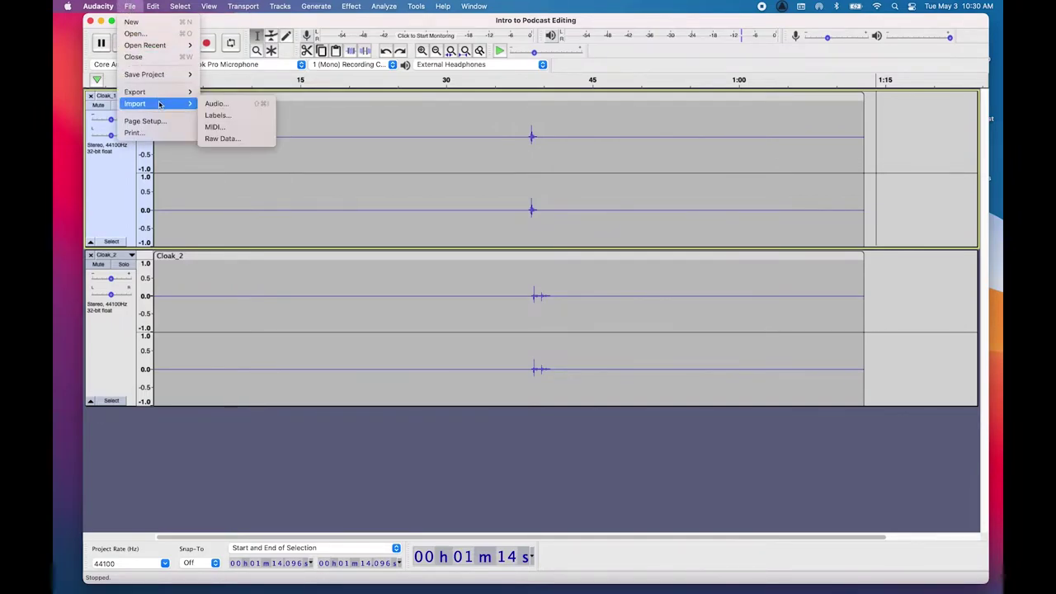
left_click(219, 106)
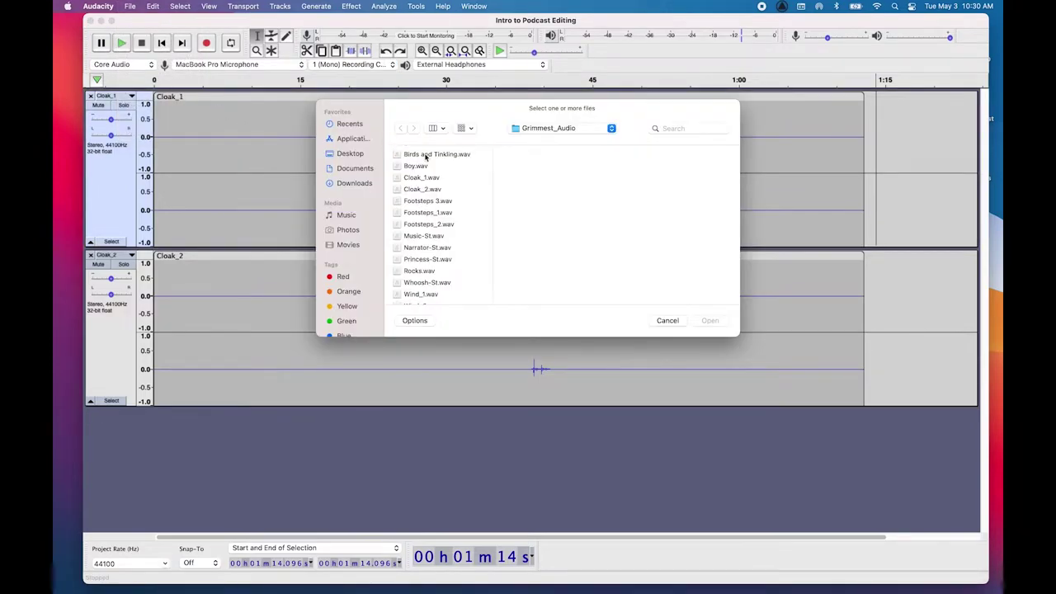
left_click(426, 155)
scroll(448, 269, "down", 2)
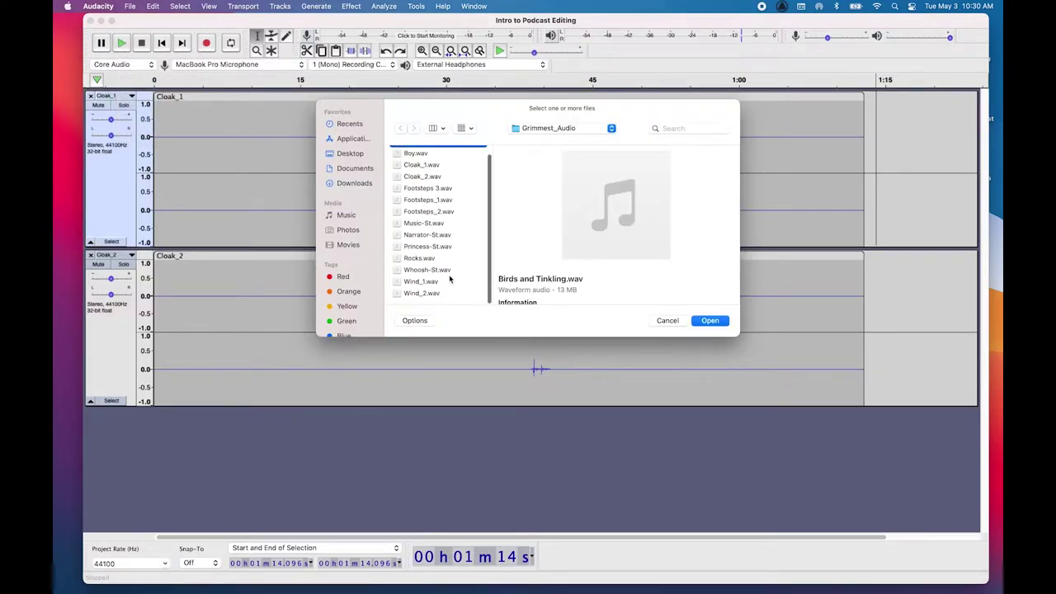
left_click(444, 295, "shift")
scroll(437, 190, "up", 2)
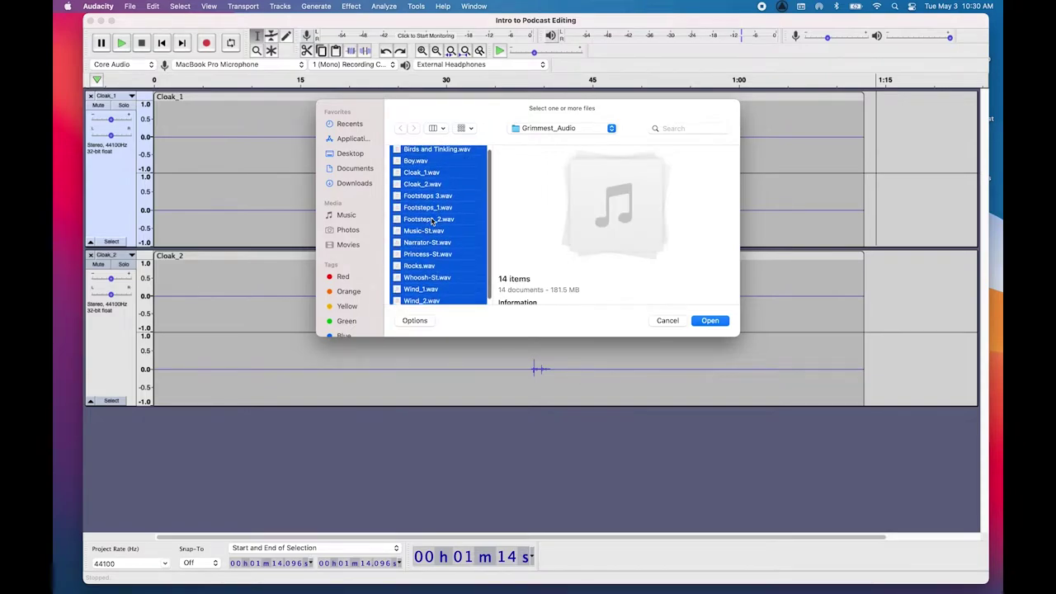
left_click(435, 177, "super")
scroll(436, 178, "down", 1)
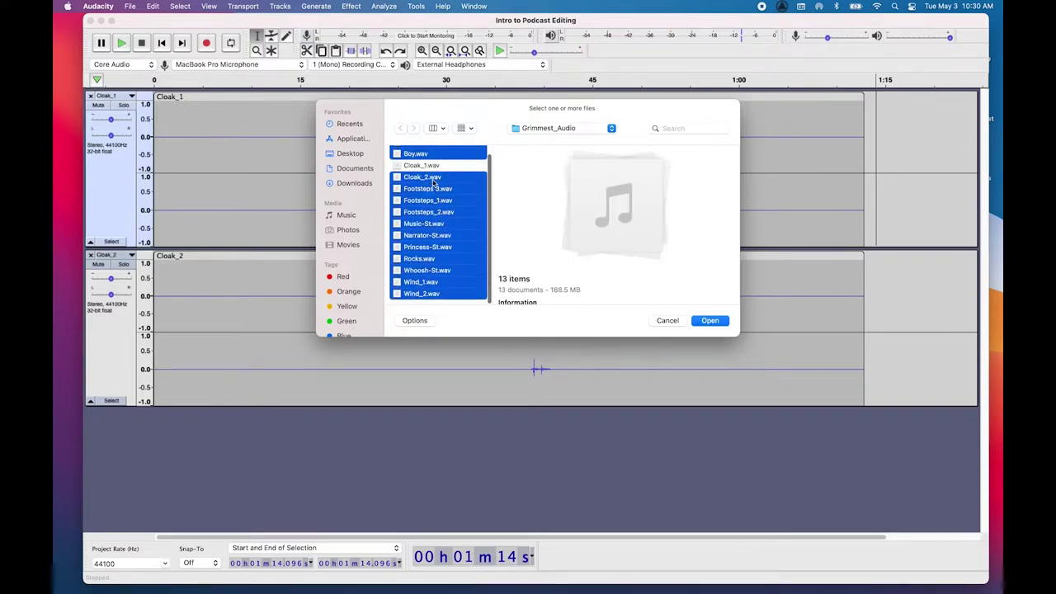
left_click(438, 180, "super")
scroll(445, 186, "up", 1)
left_click(707, 321)
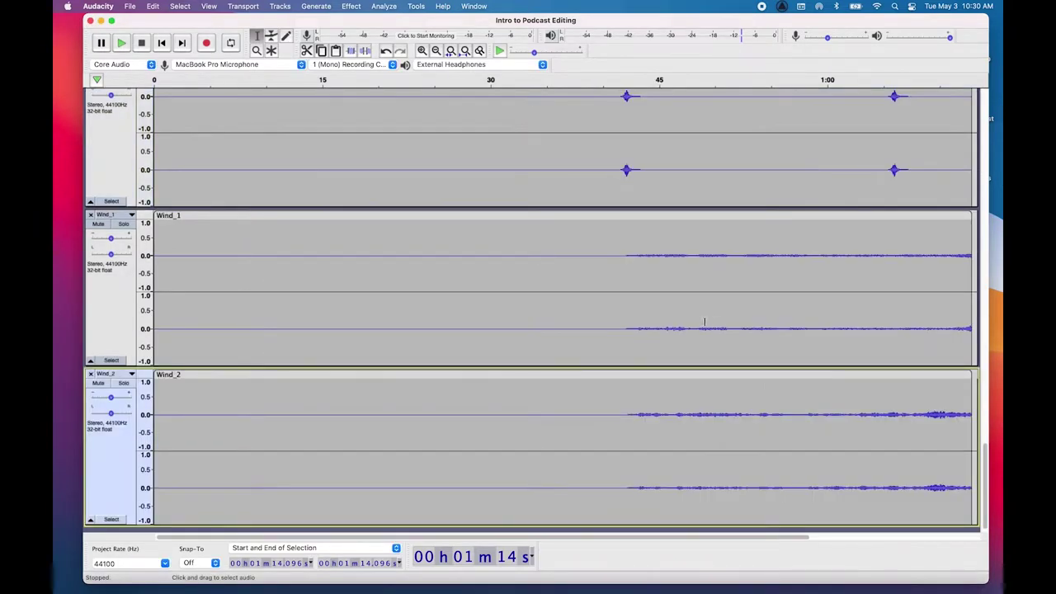
Step: Solo the Princess-St track and make it taller, shrinking the height of the Narrator-St track above it
scroll(681, 323, "down", 1)
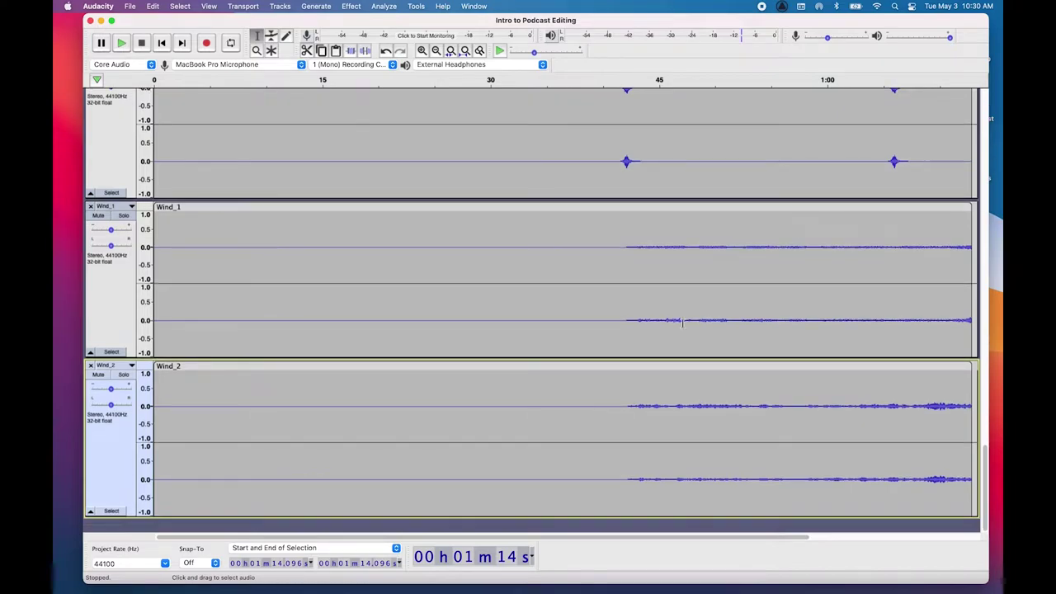
scroll(682, 323, "up", 10)
scroll(681, 323, "up", 5)
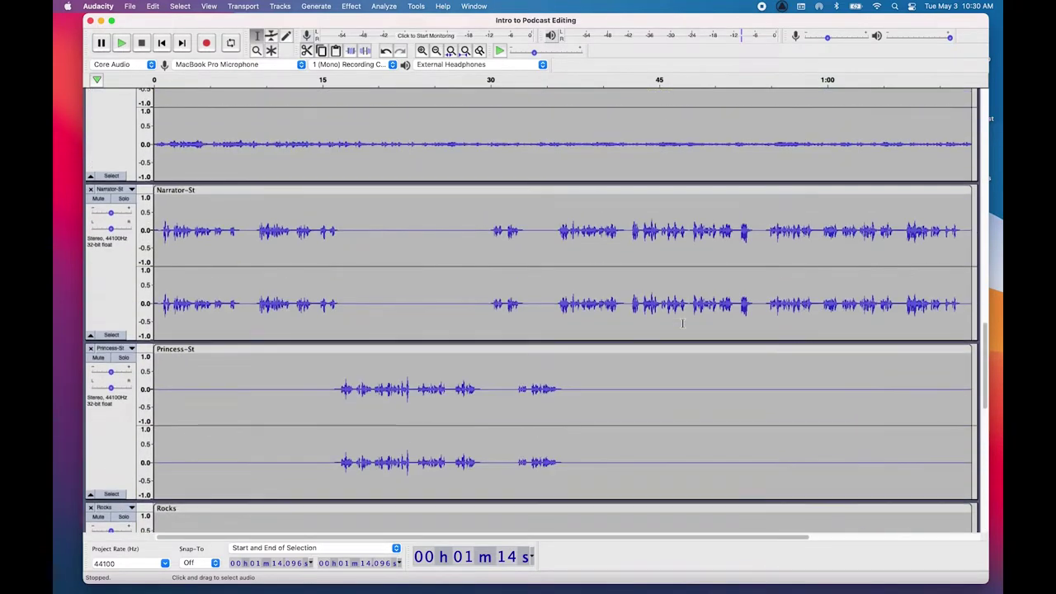
left_click(126, 361)
left_click_drag(132, 338, 135, 251)
left_click_drag(130, 414, 129, 499)
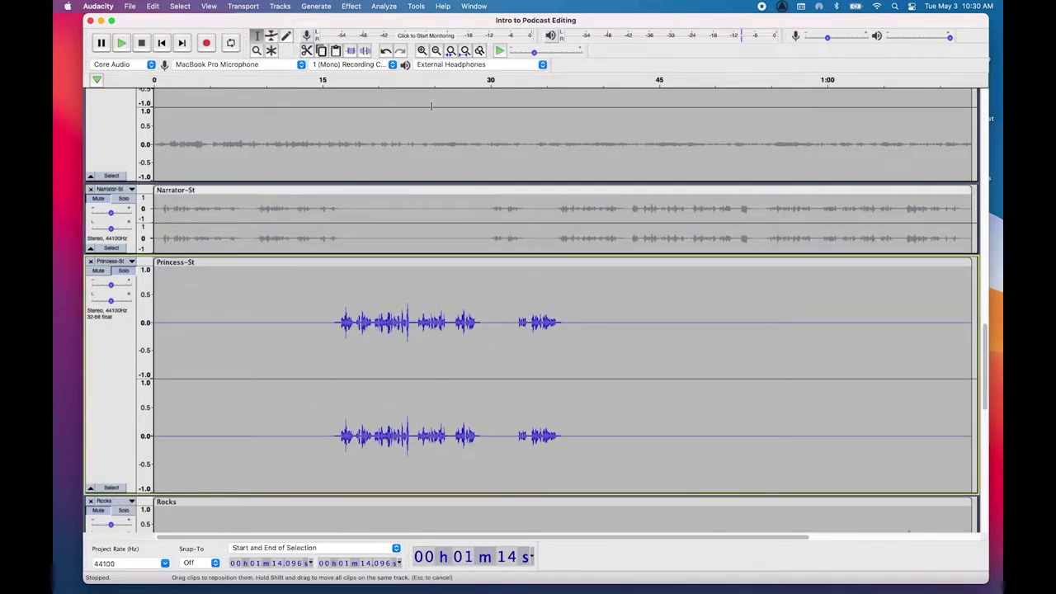
Step: Play the soloed Princess-St dialogue briefly from about 23.6 s
left_click(422, 50)
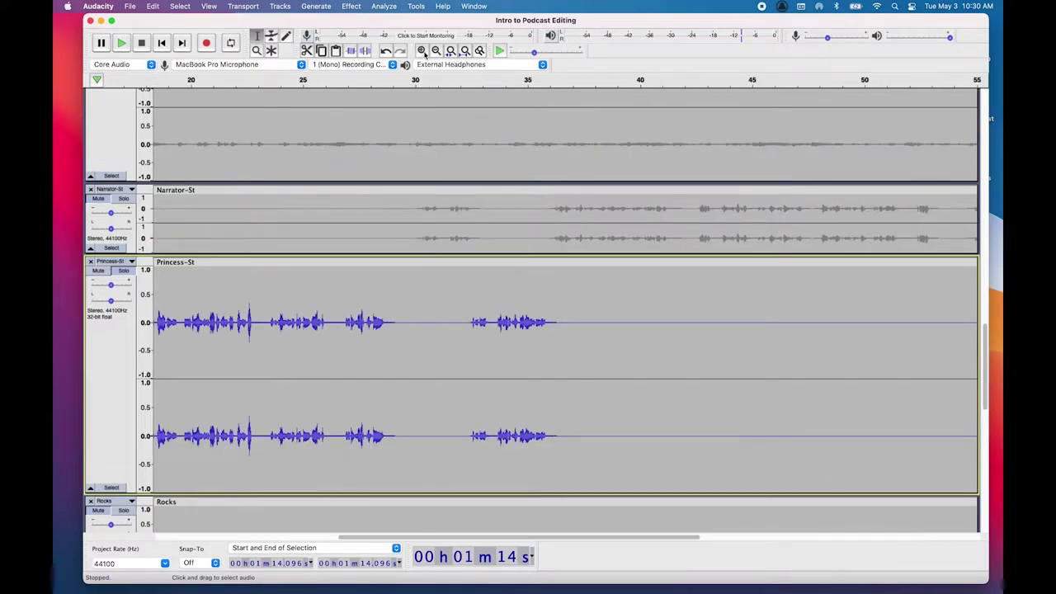
left_click(423, 50)
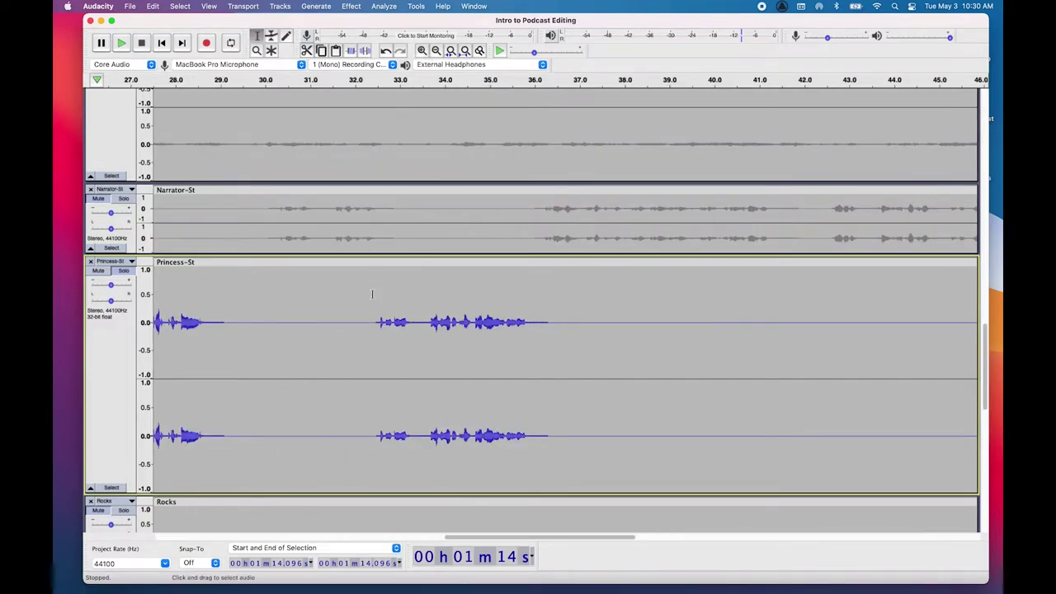
scroll(379, 341, "left", 10)
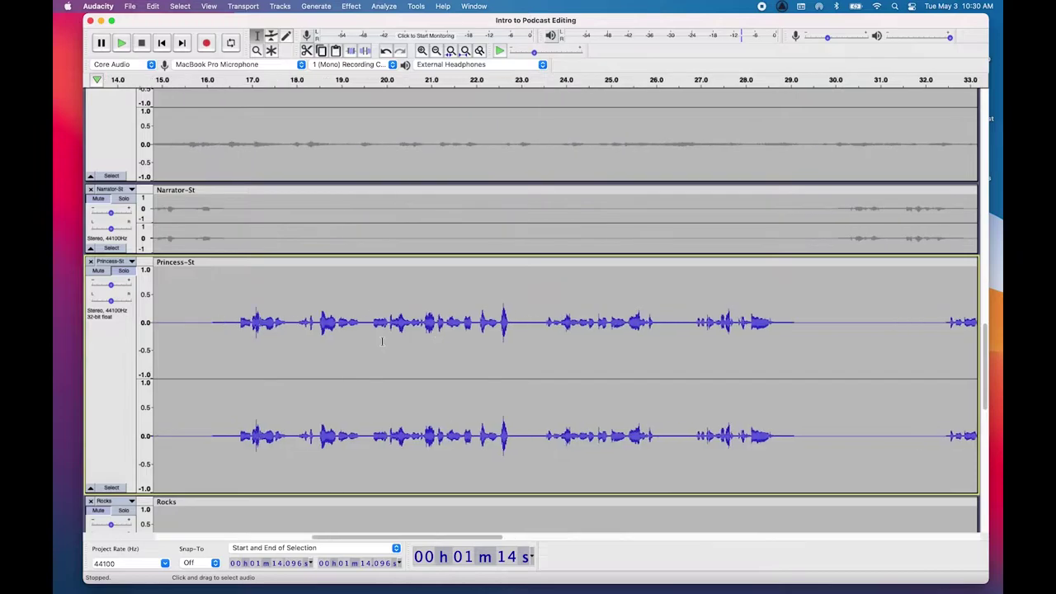
scroll(381, 340, "left", 2)
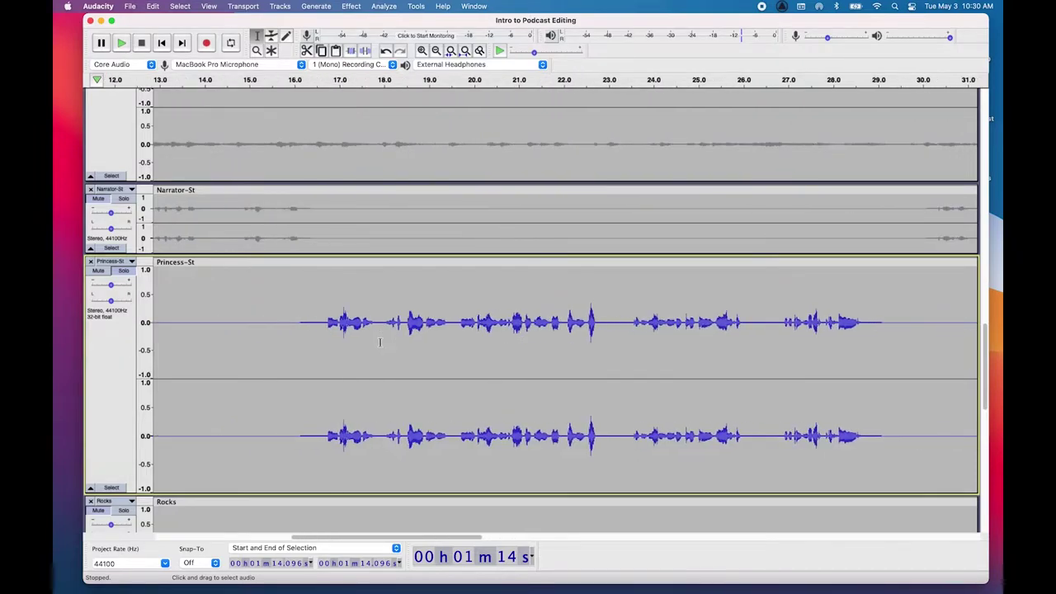
left_click(634, 323)
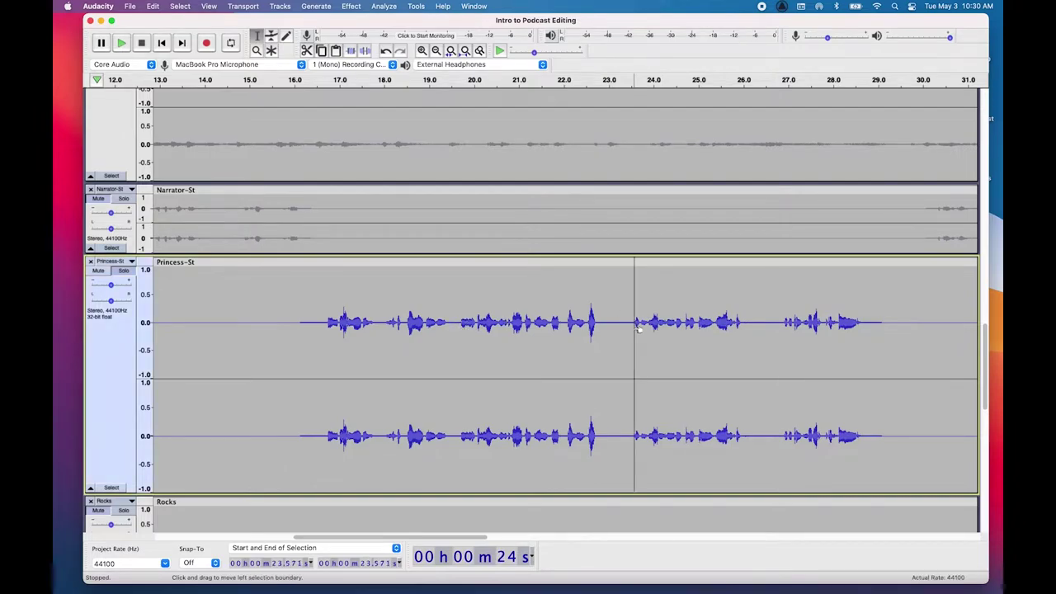
key("space")
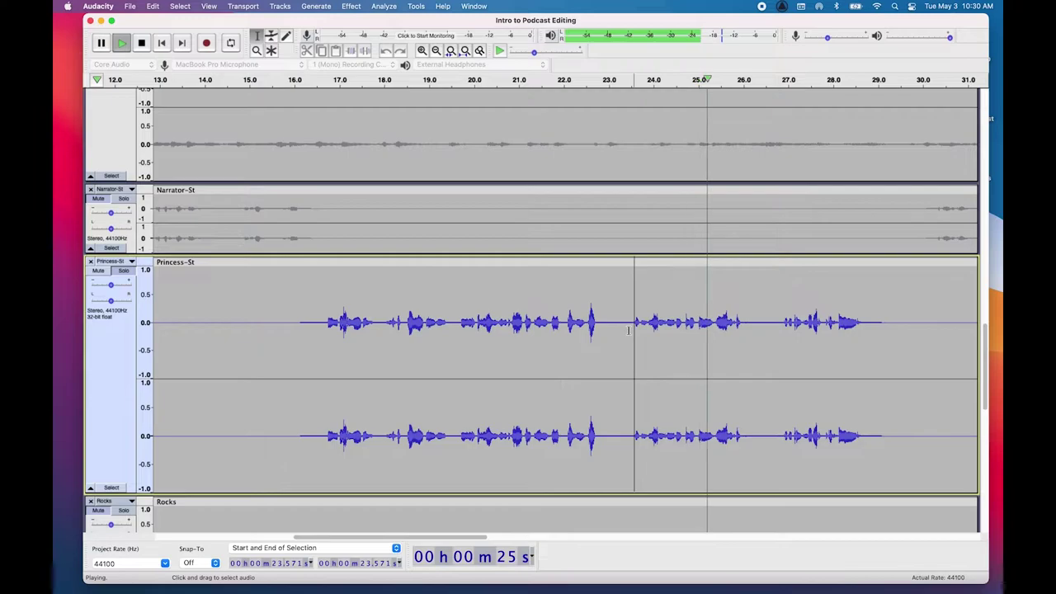
key("space")
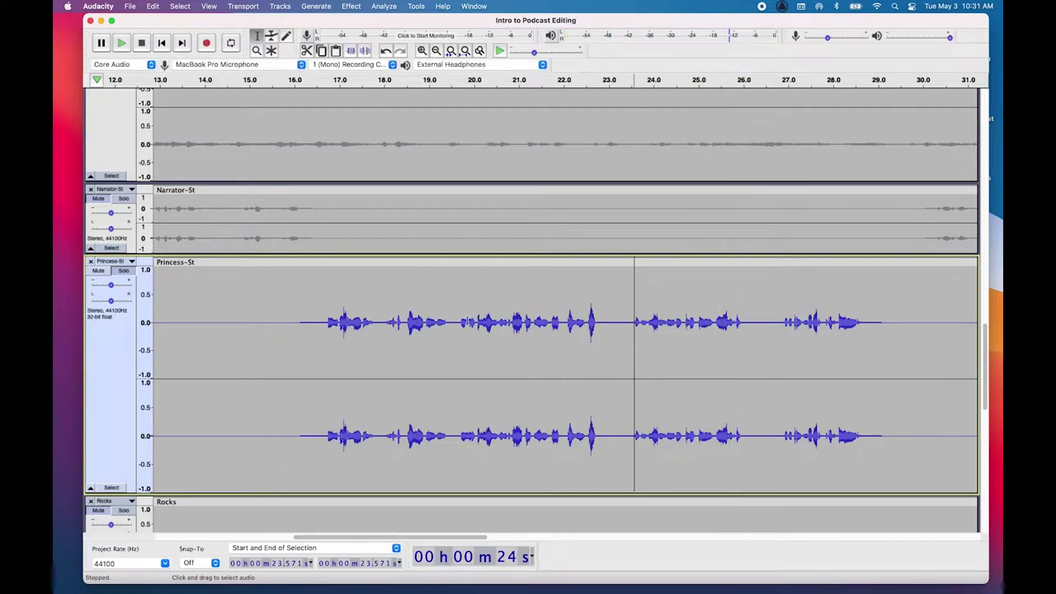
Step: Play the Princess-St dialogue from about 19.7 s and from its beginning at about 16.5 s
left_click(461, 324)
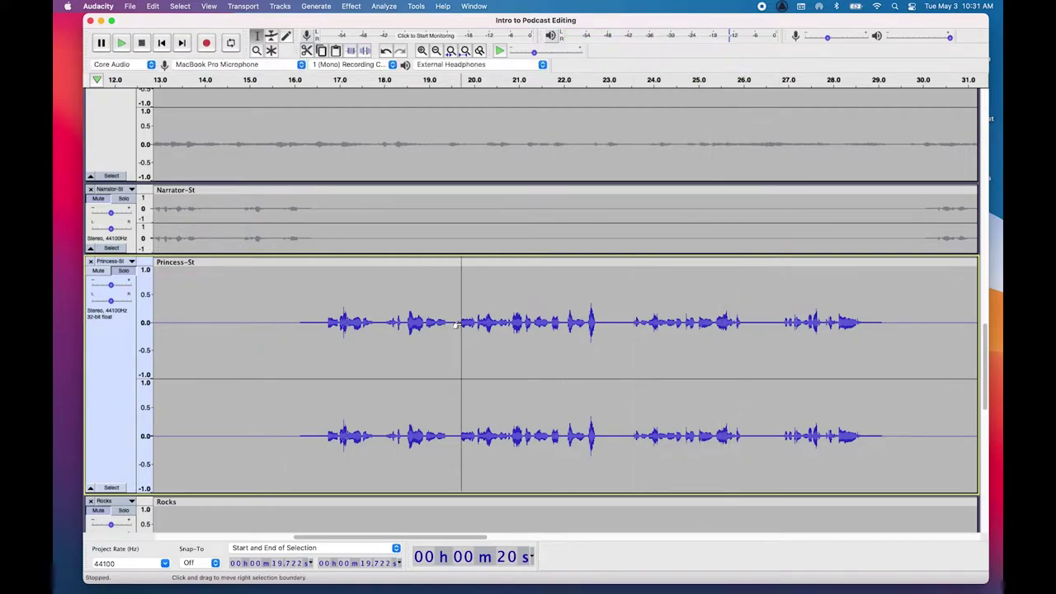
key("space")
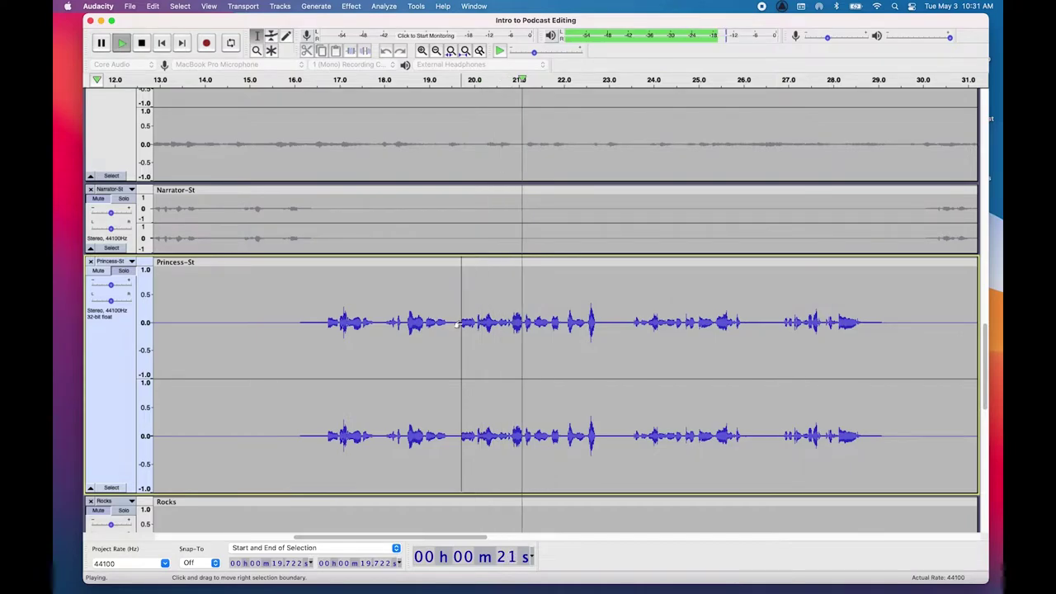
key("space")
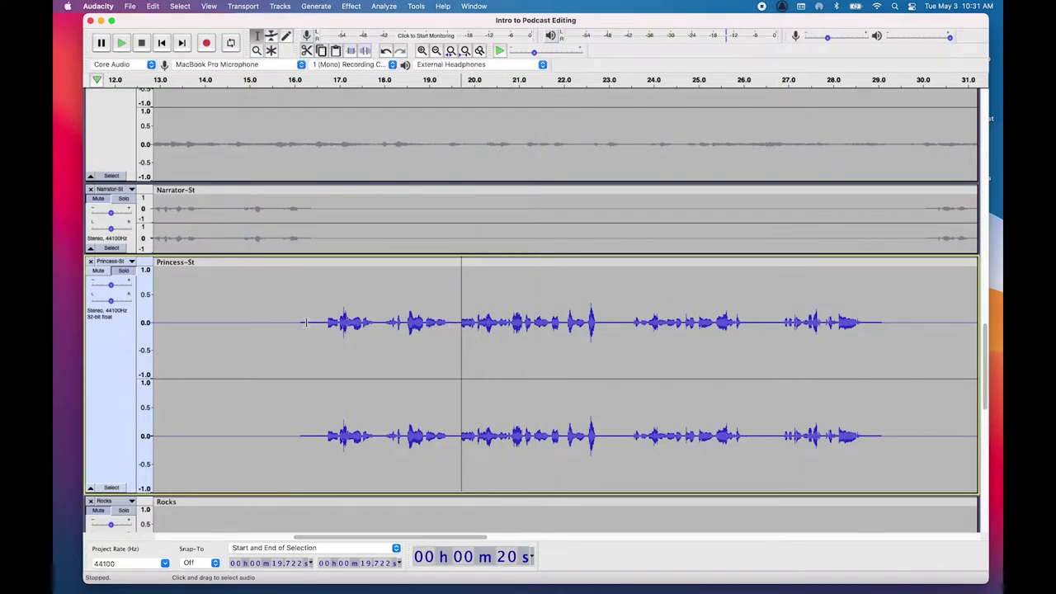
left_click(316, 321)
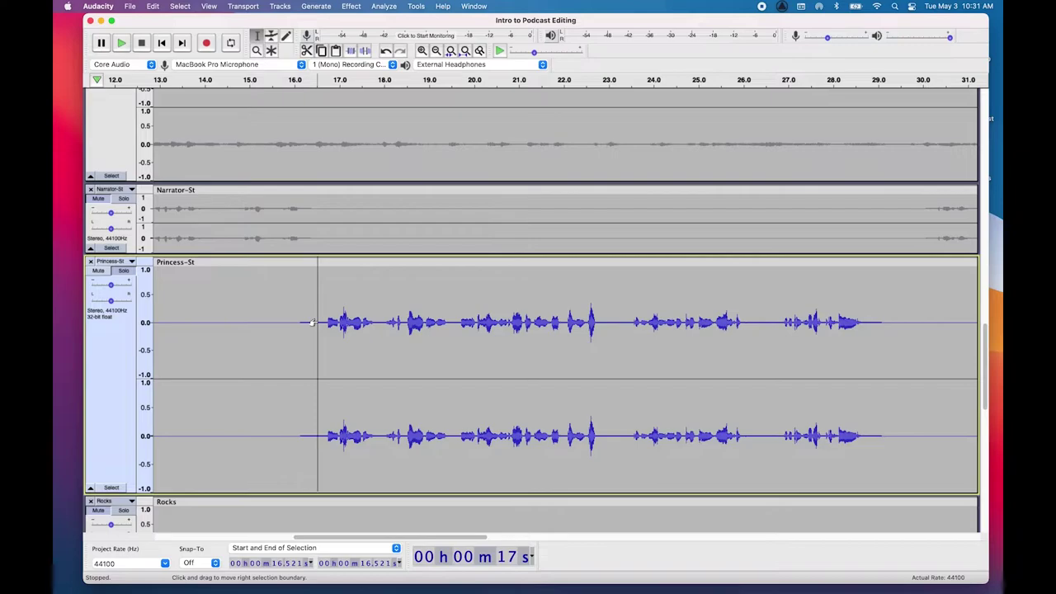
key("space")
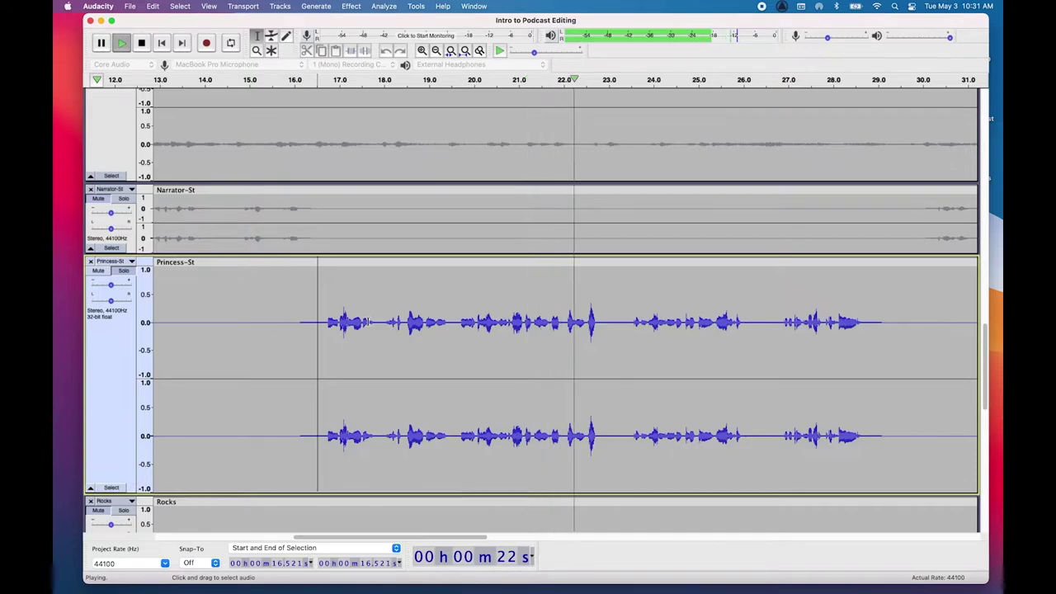
key("space")
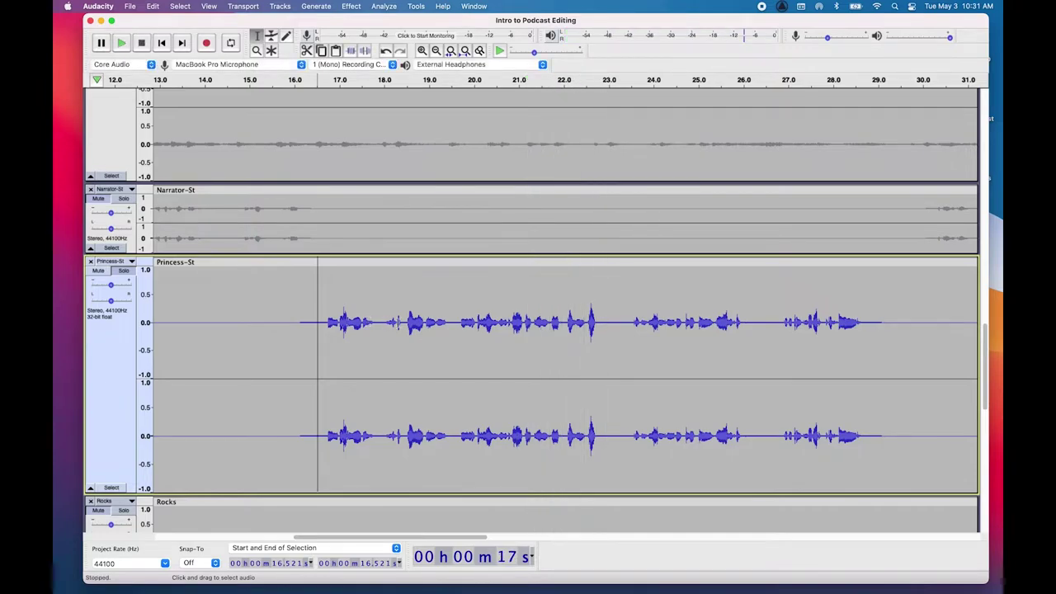
Step: Play the opening line of the Princess-St dialogue from about 16.6 s
scroll(397, 325, "up", 1)
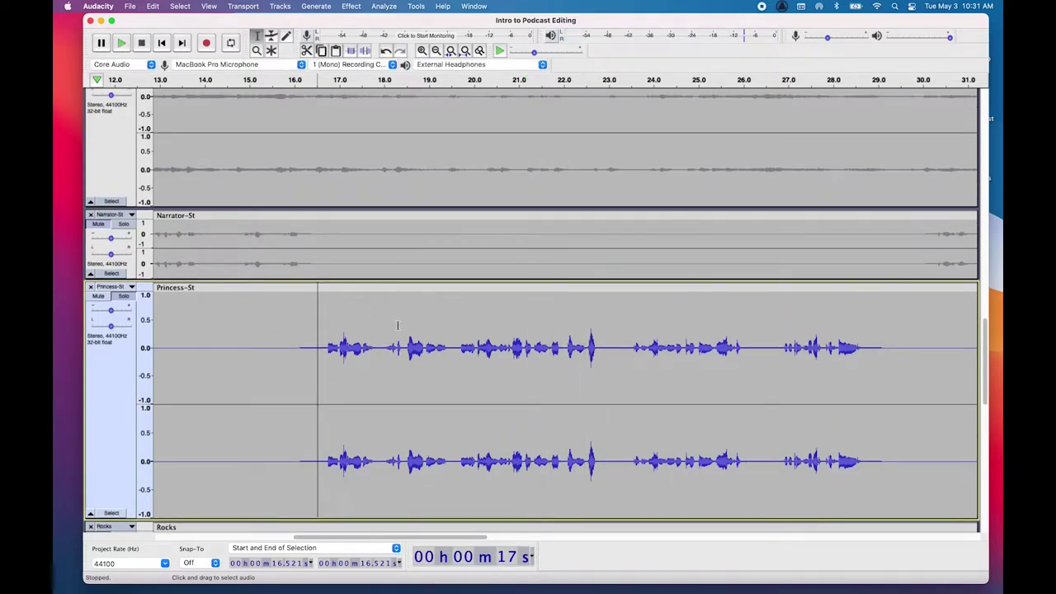
scroll(397, 324, "down", 5)
scroll(397, 325, "up", 1)
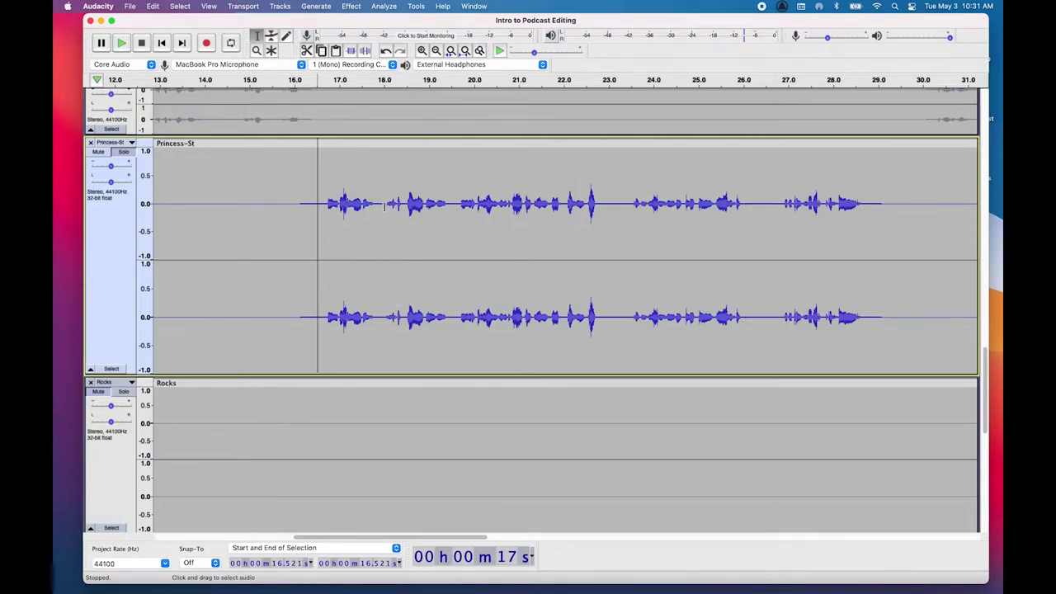
left_click(323, 202)
key("space")
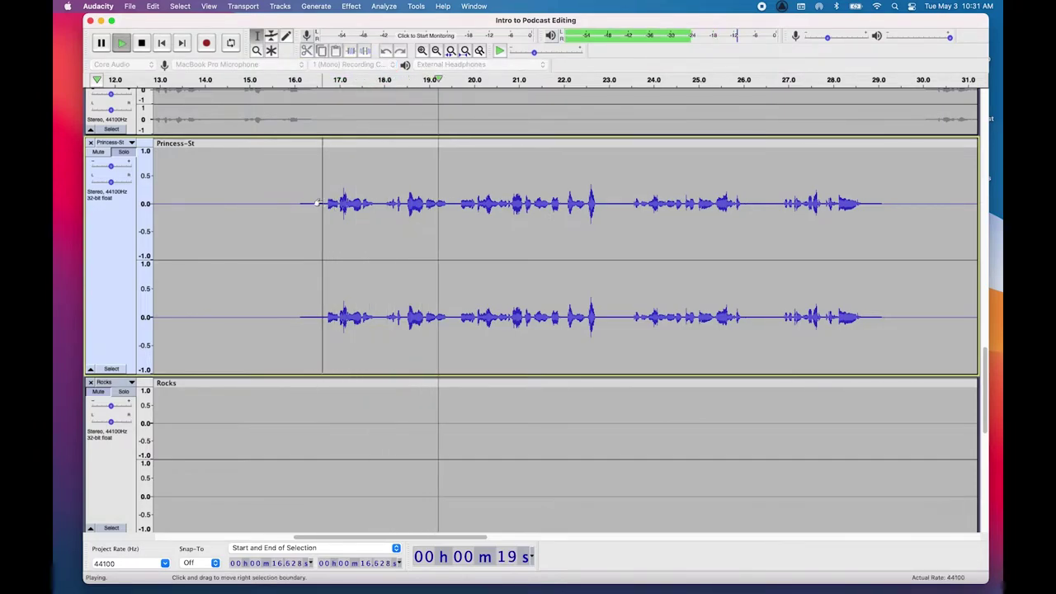
key("space")
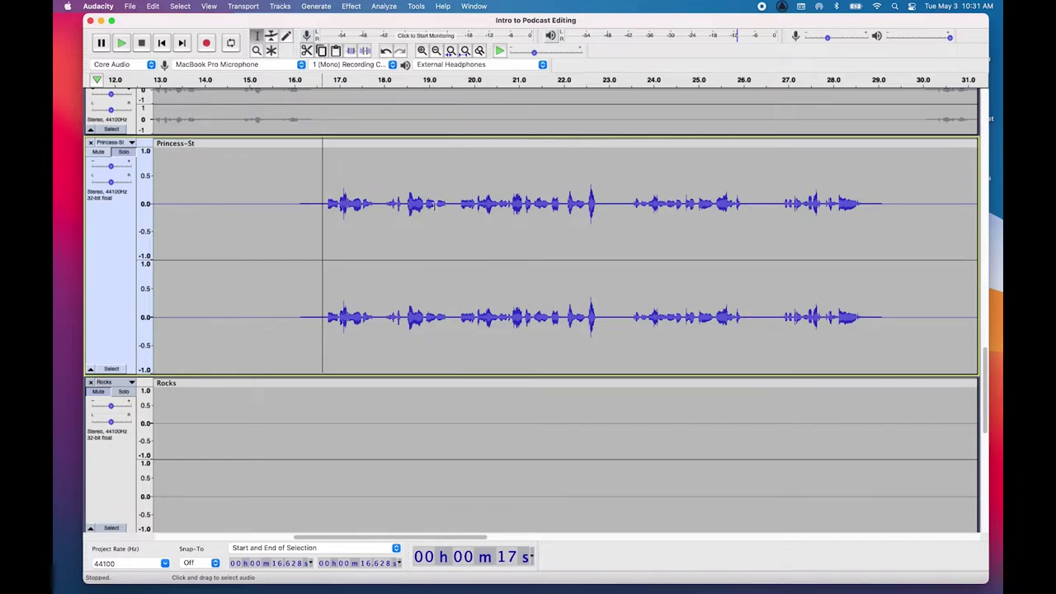
Step: Delete the phrase between about 17.88 s and 19.44 s from the Princess-St track
left_click(421, 51)
scroll(585, 204, "right", 5)
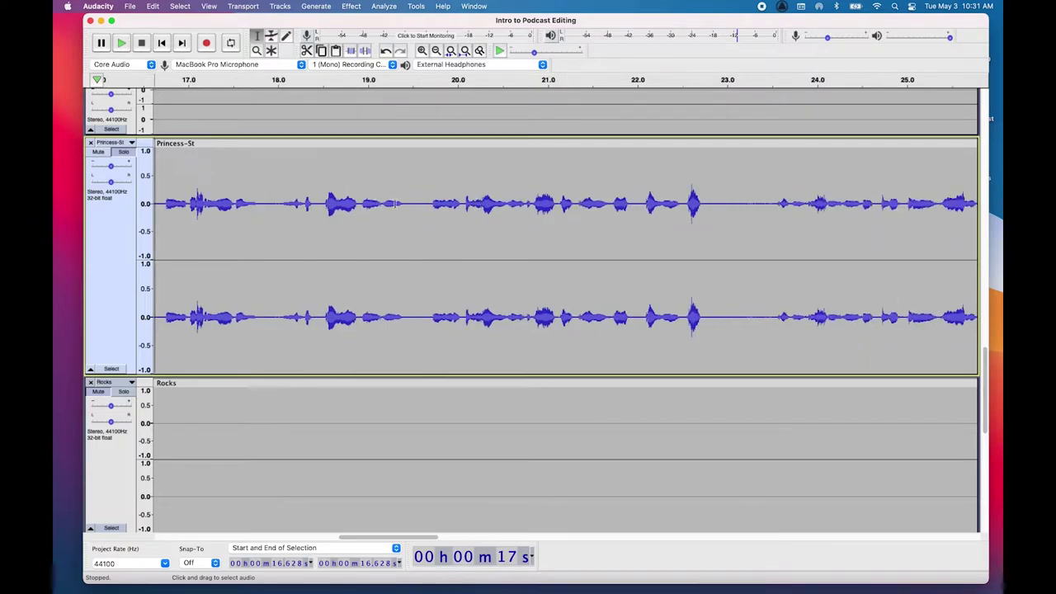
scroll(308, 218, "left", 1)
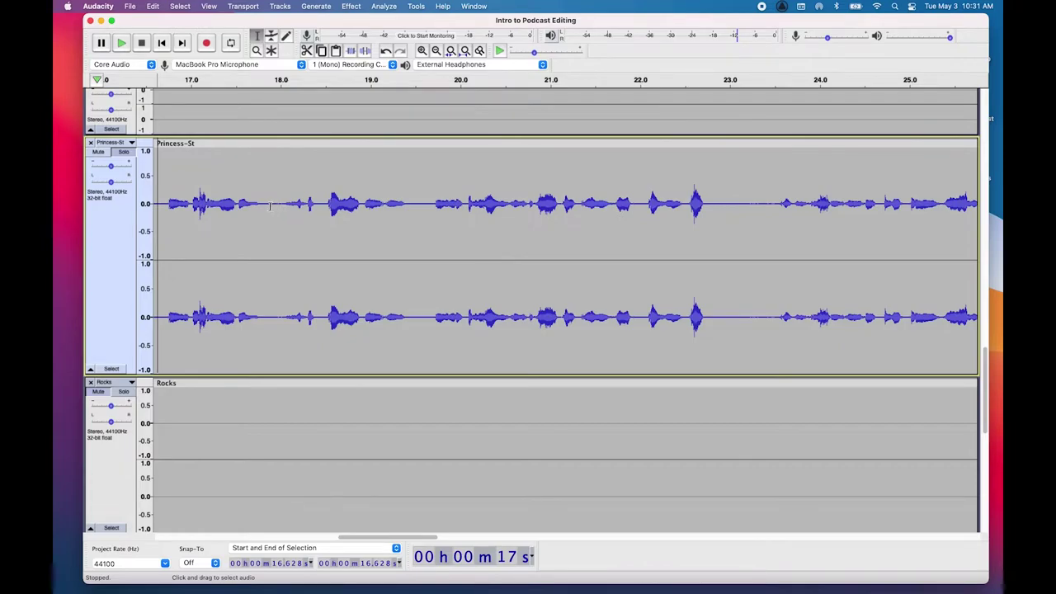
left_click_drag(270, 206, 410, 215)
scroll(406, 215, "down", 1)
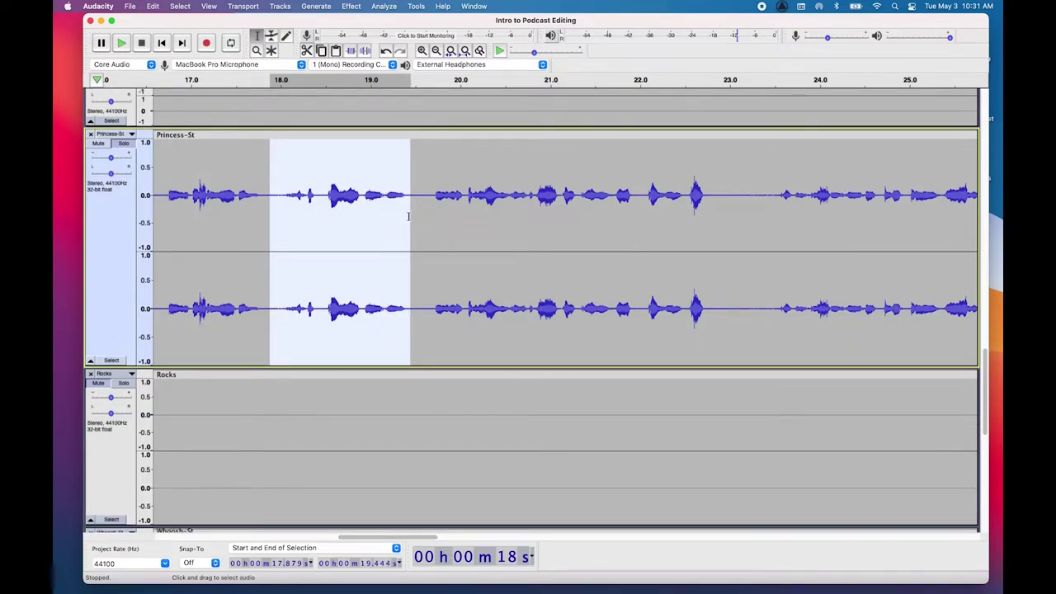
key("Delete")
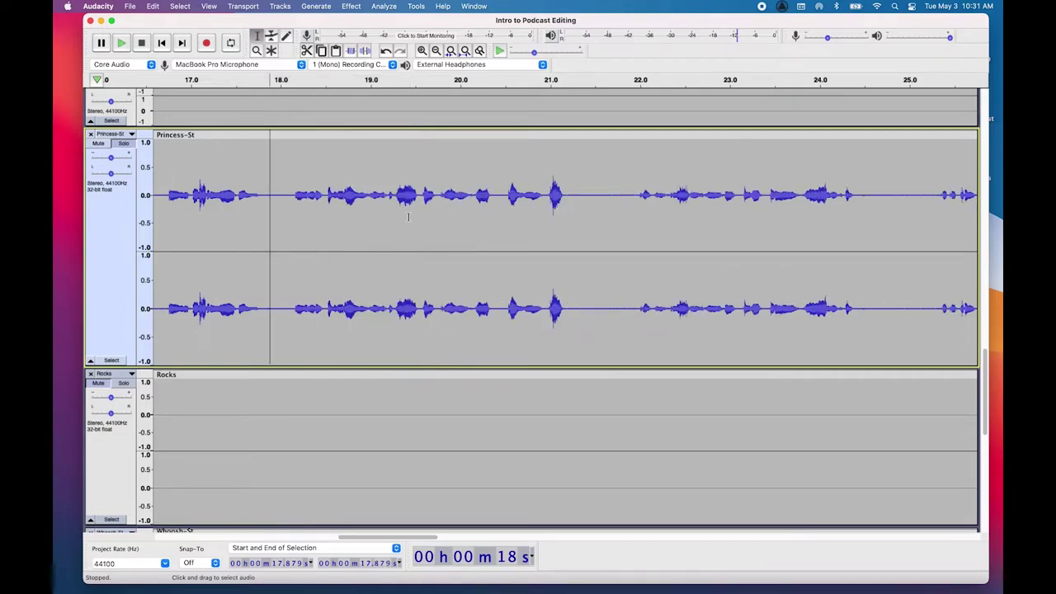
Step: Play the edited Princess-St dialogue from about 15.7 s, and again from about 16.1 s
scroll(408, 217, "left", 5)
scroll(407, 217, "down", 1)
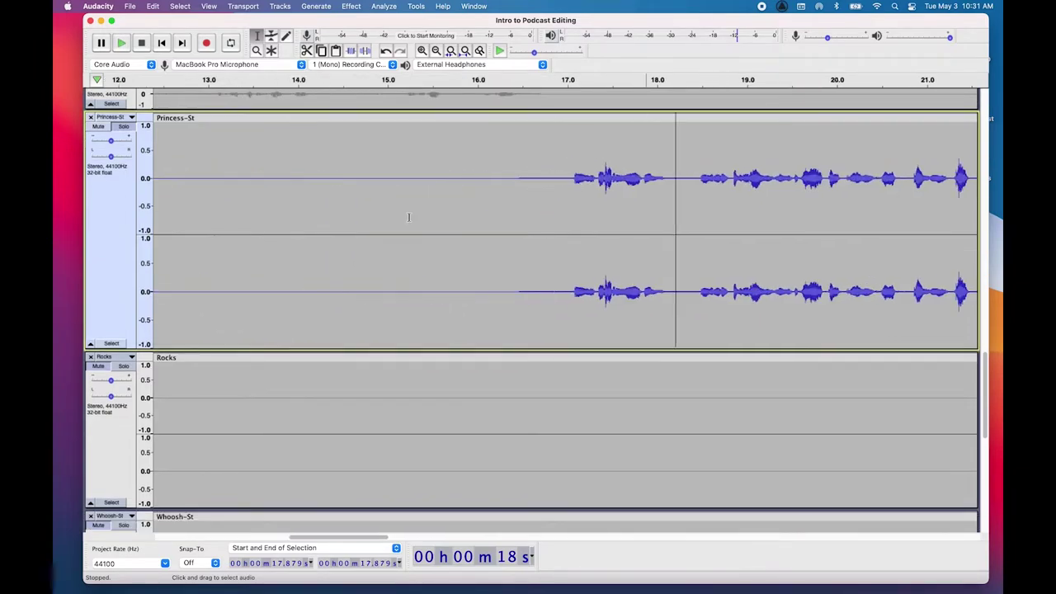
scroll(407, 217, "right", 1)
left_click(505, 182)
key("space")
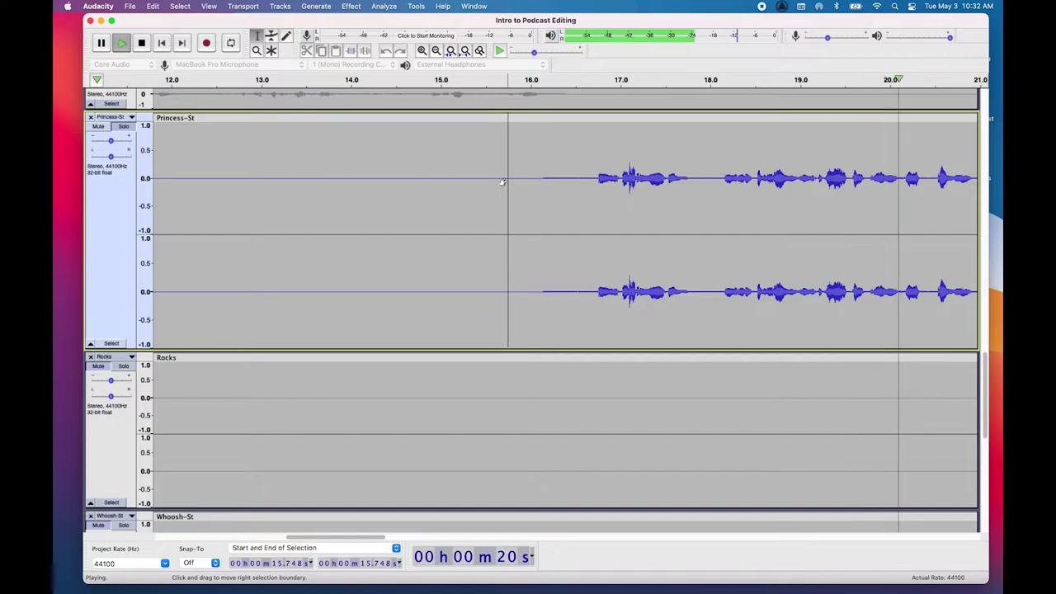
key("space")
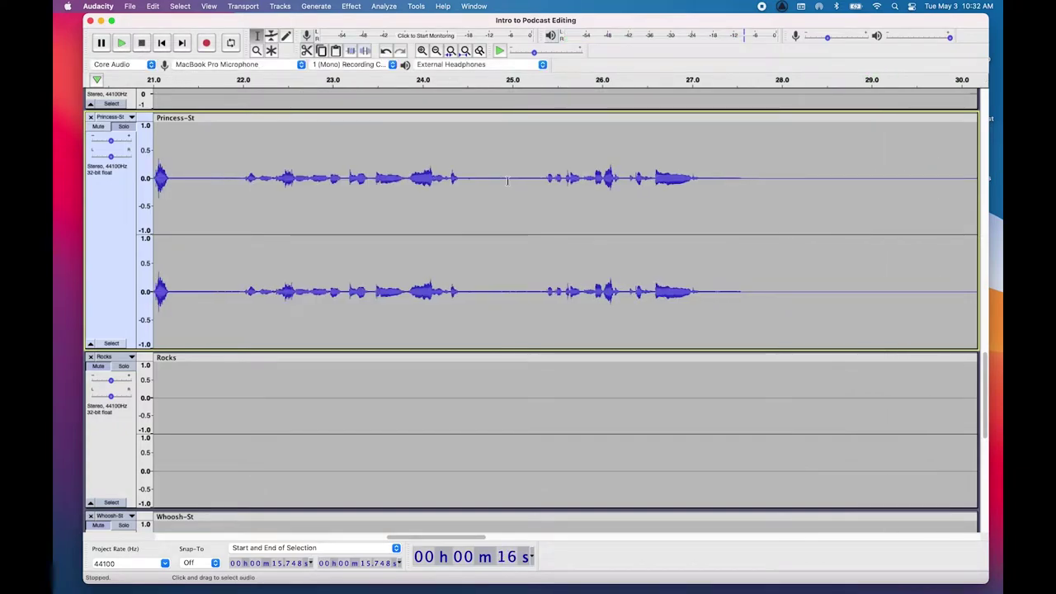
scroll(507, 179, "left", 5)
scroll(381, 181, "left", 2)
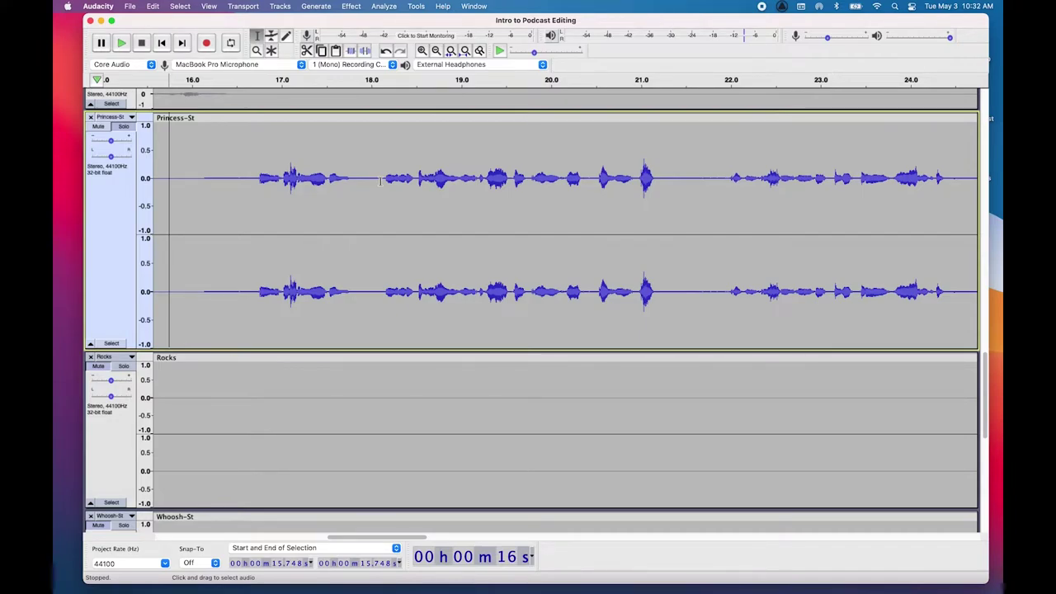
left_click(204, 178)
key("space")
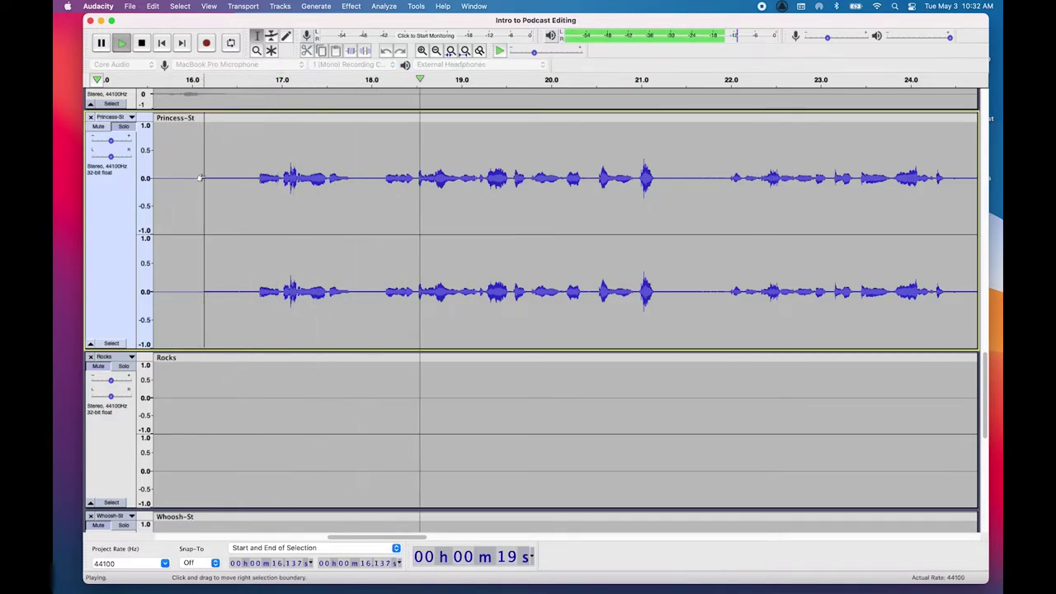
key("space")
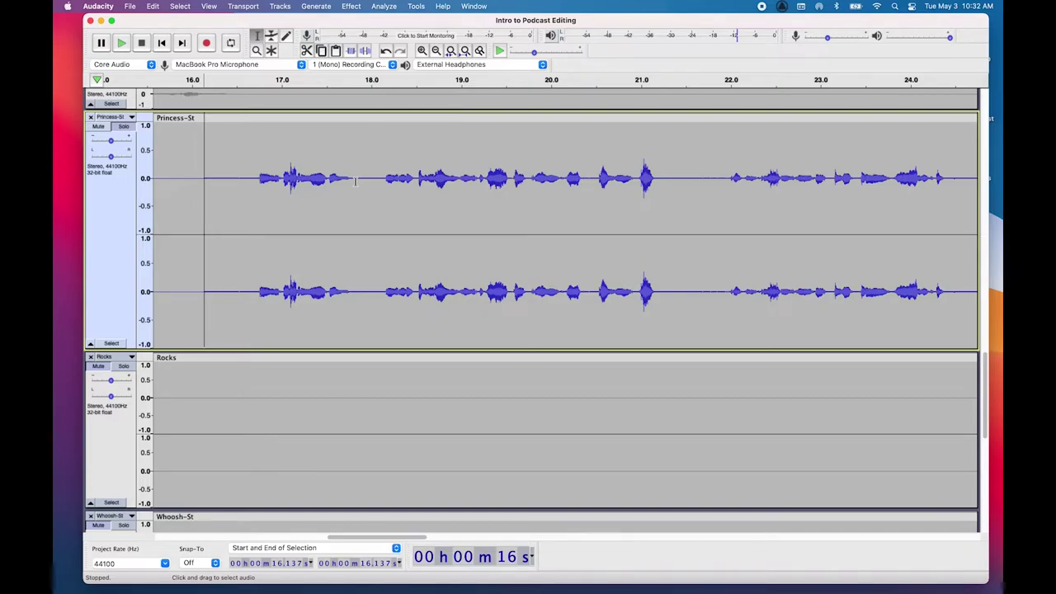
Step: Restore the deleted Princess-St phrase at about 17.88 s and play the dialogue from about 16.6 s
left_click(360, 181)
key("cmd+v")
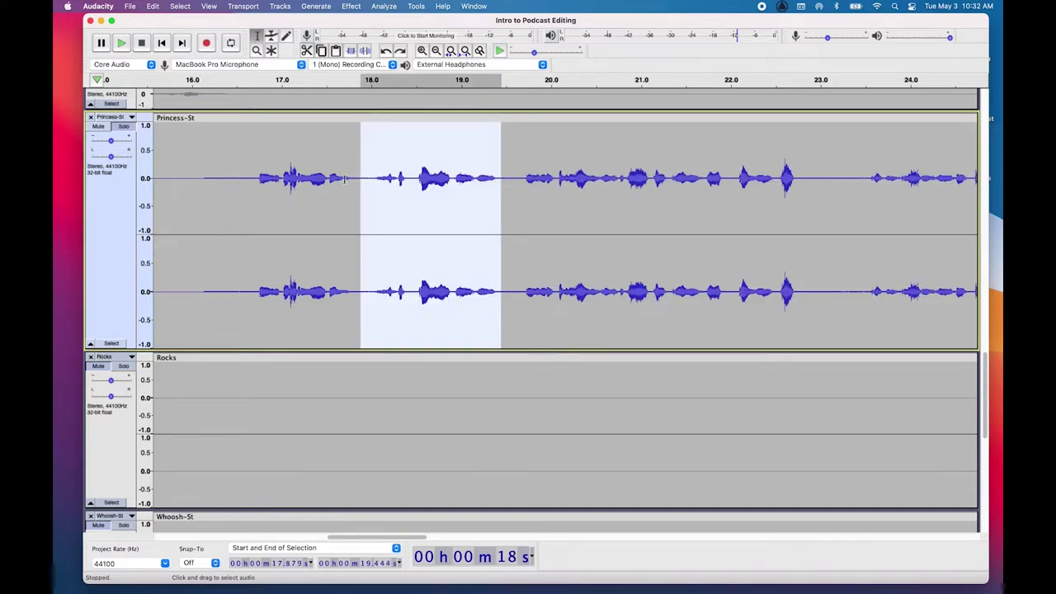
left_click(246, 176)
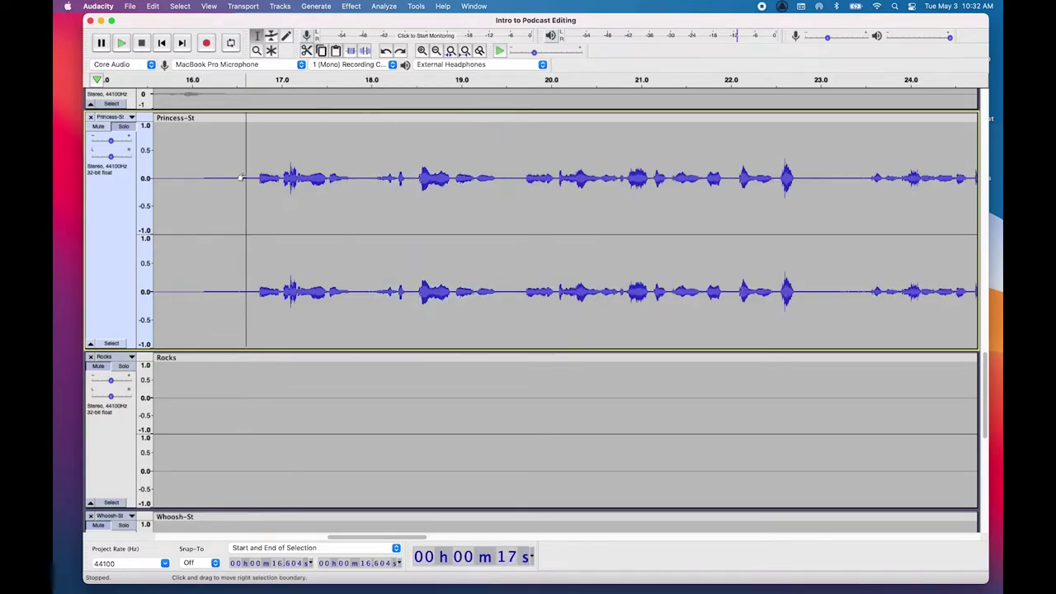
key("space")
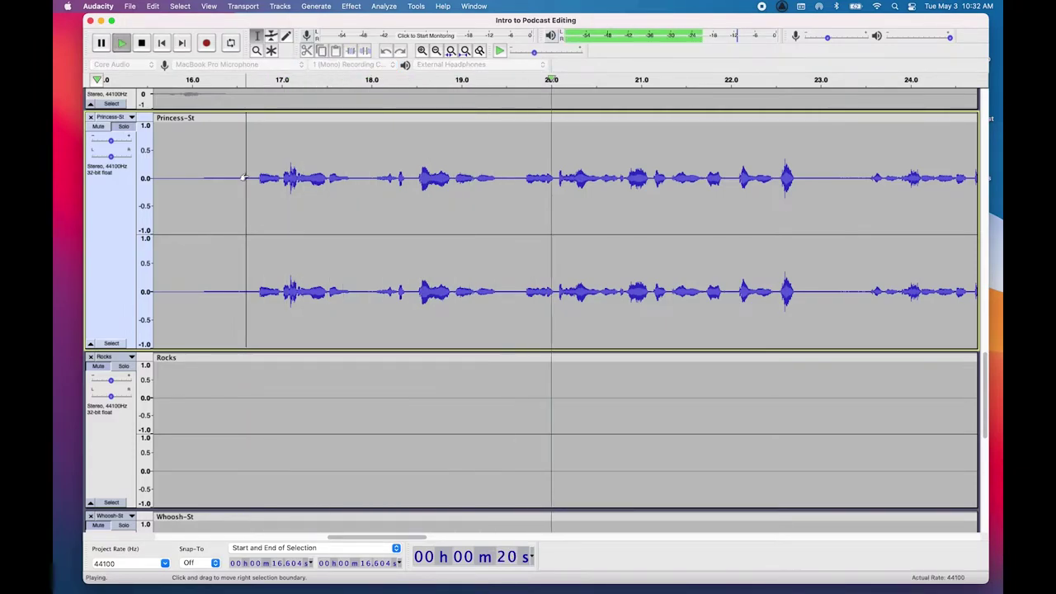
key("space")
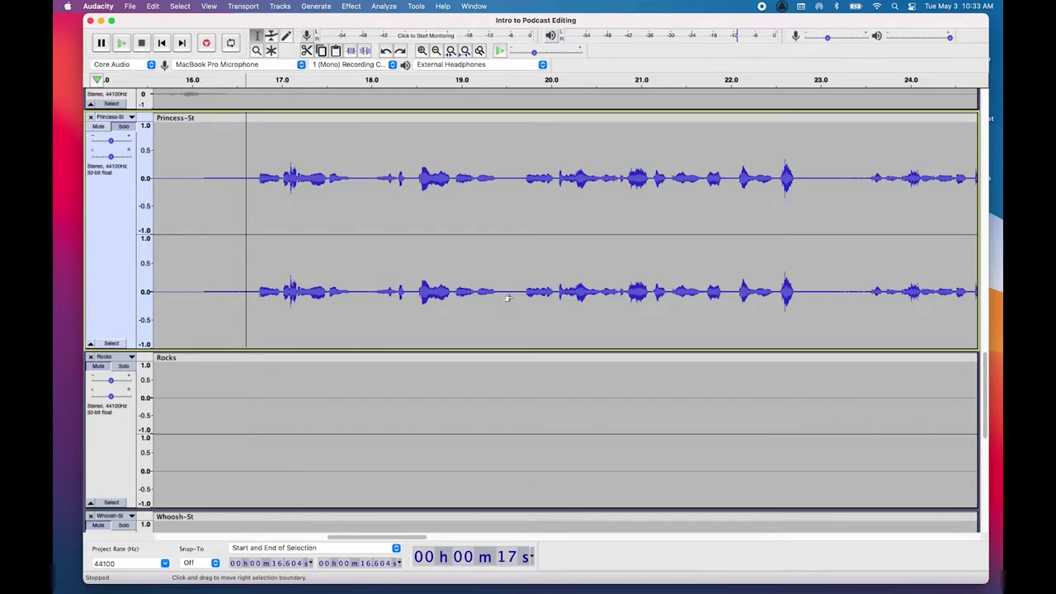
Step: Remove the restored Princess-St phrase again and play the shortened dialogue from about 16.7 s
key("super+z")
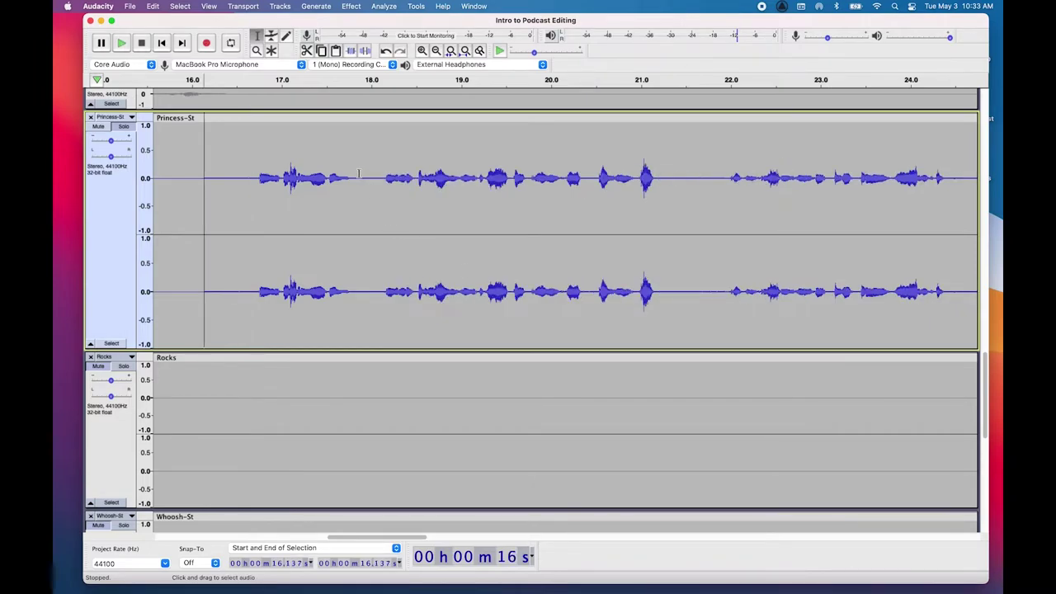
left_click(255, 179)
key("space")
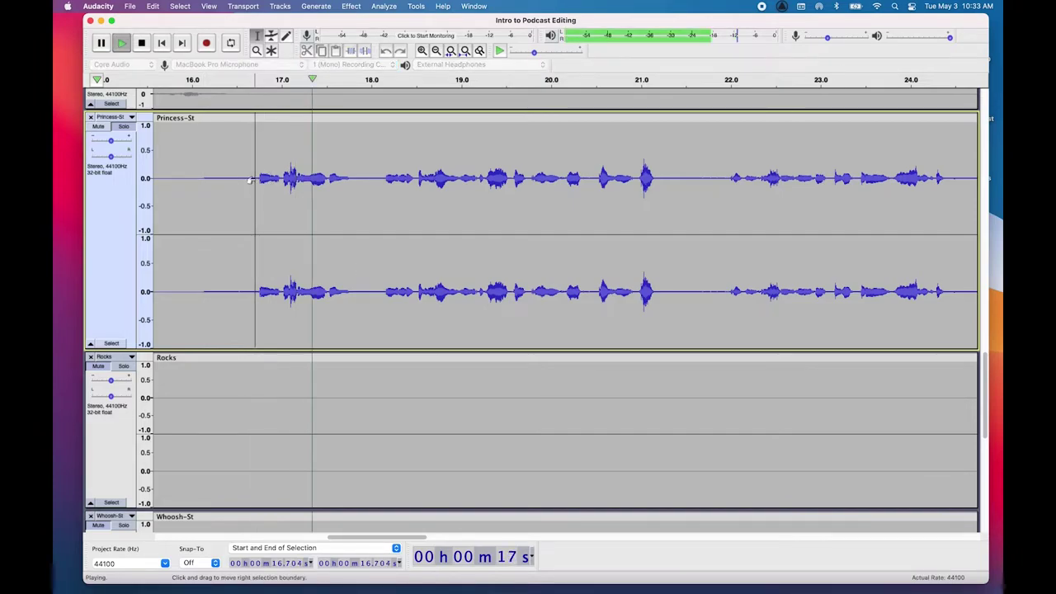
key("space")
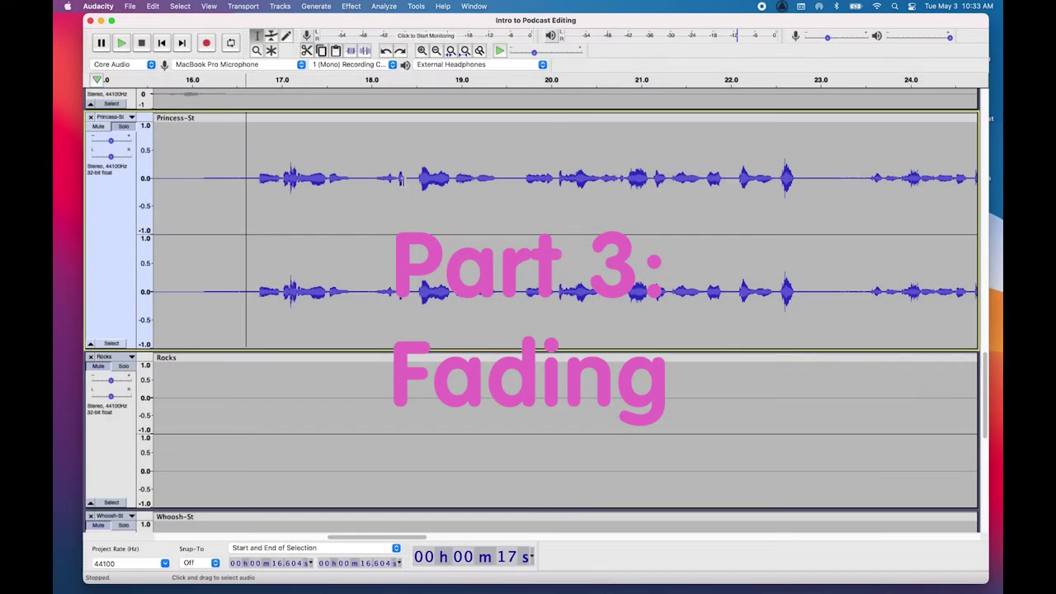
Step: Turn off solo on the Princess-St track and solo the Music-St track instead
scroll(335, 258, "down", 10)
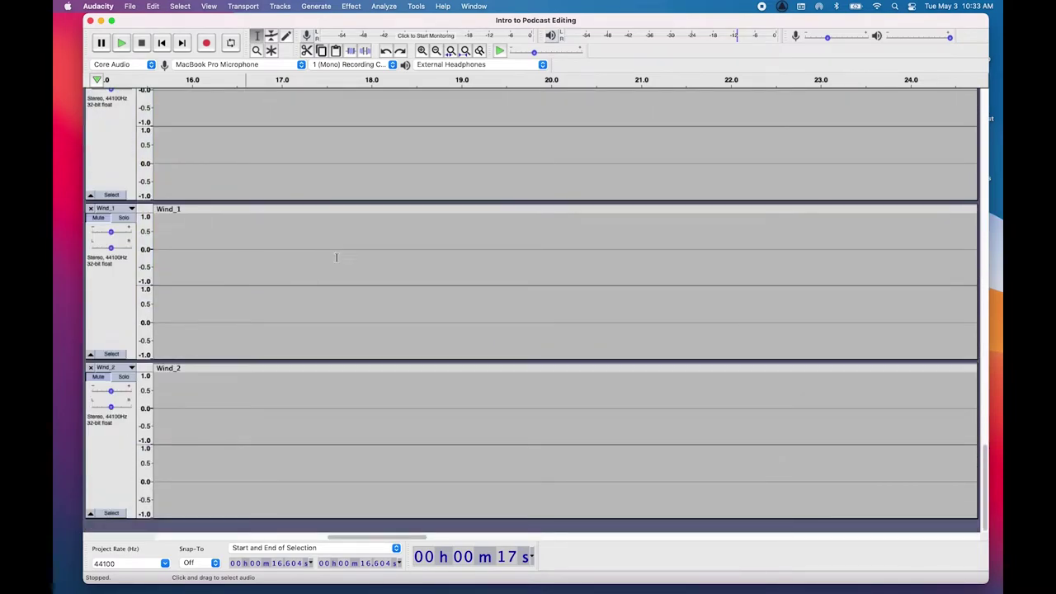
scroll(336, 257, "up", 10)
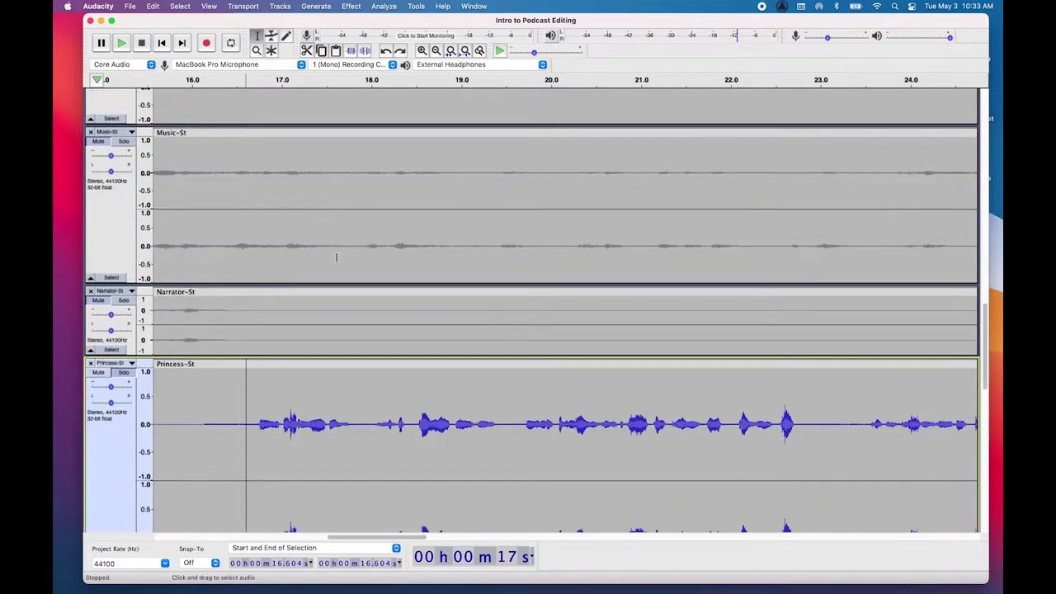
scroll(335, 257, "down", 1)
scroll(144, 352, "down", 2)
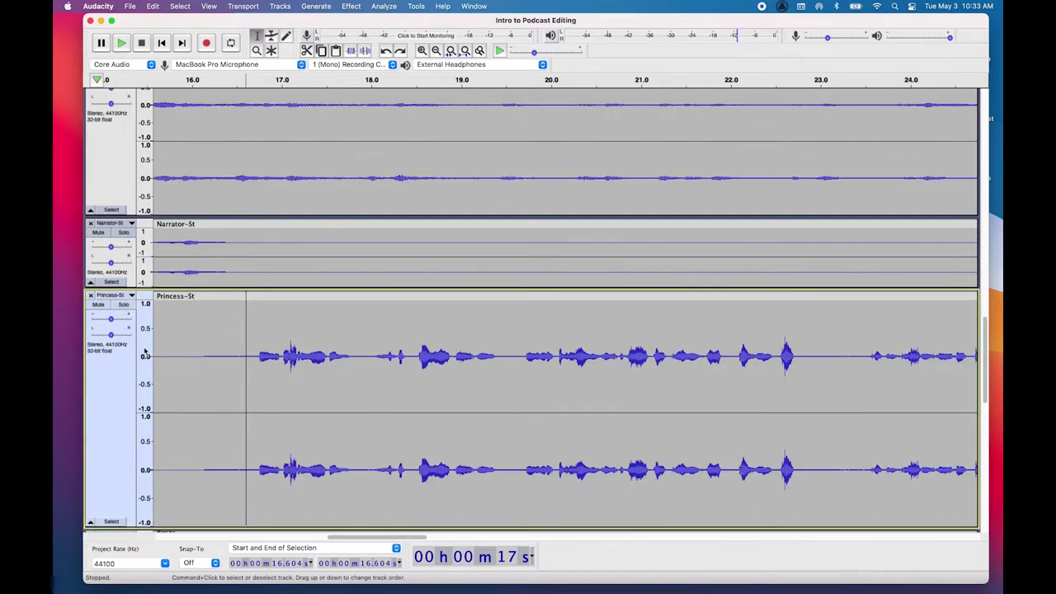
scroll(174, 295, "up", 5)
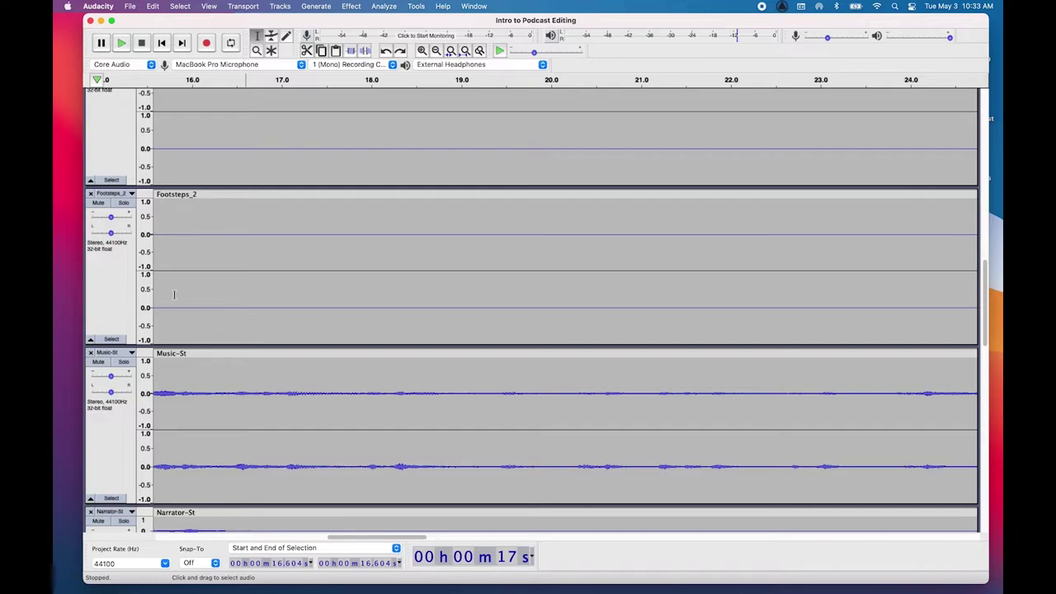
left_click(124, 371)
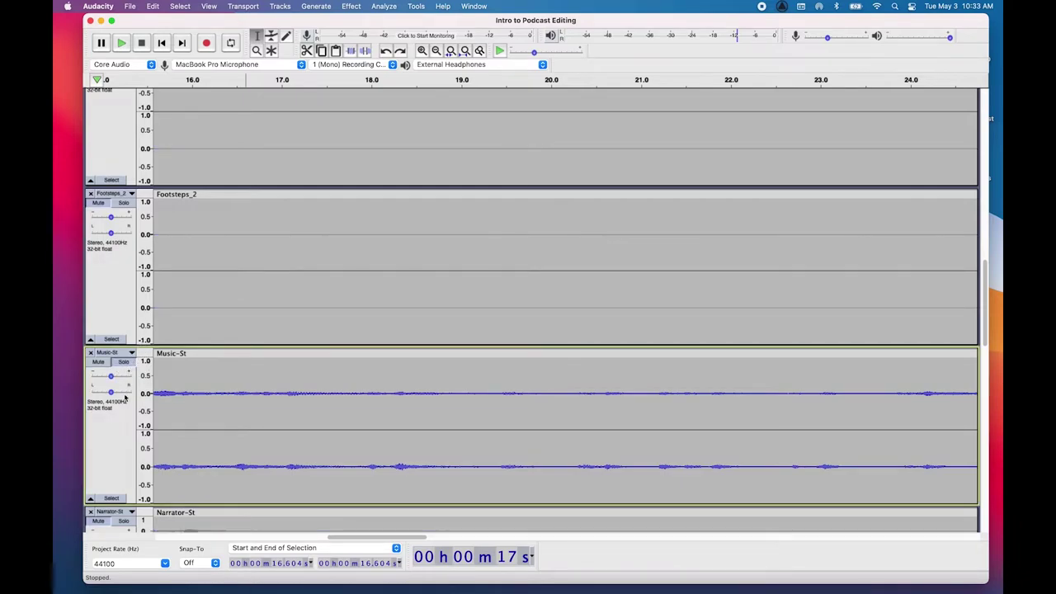
Step: Shrink the height of the Footsteps_2 track and make the Music-St track taller
left_click_drag(129, 521, 130, 540)
left_click_drag(142, 339, 142, 227)
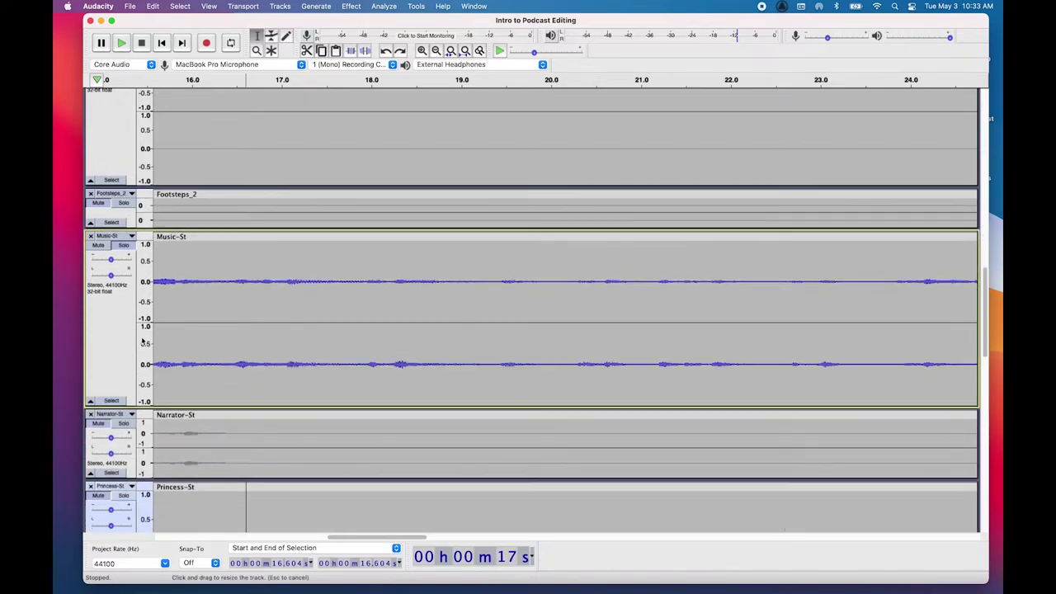
left_click_drag(132, 410, 131, 484)
Step: Play the soloed Music-St track from near its beginning at about 0.2 s
scroll(193, 432, "left", 3)
scroll(196, 430, "left", 10)
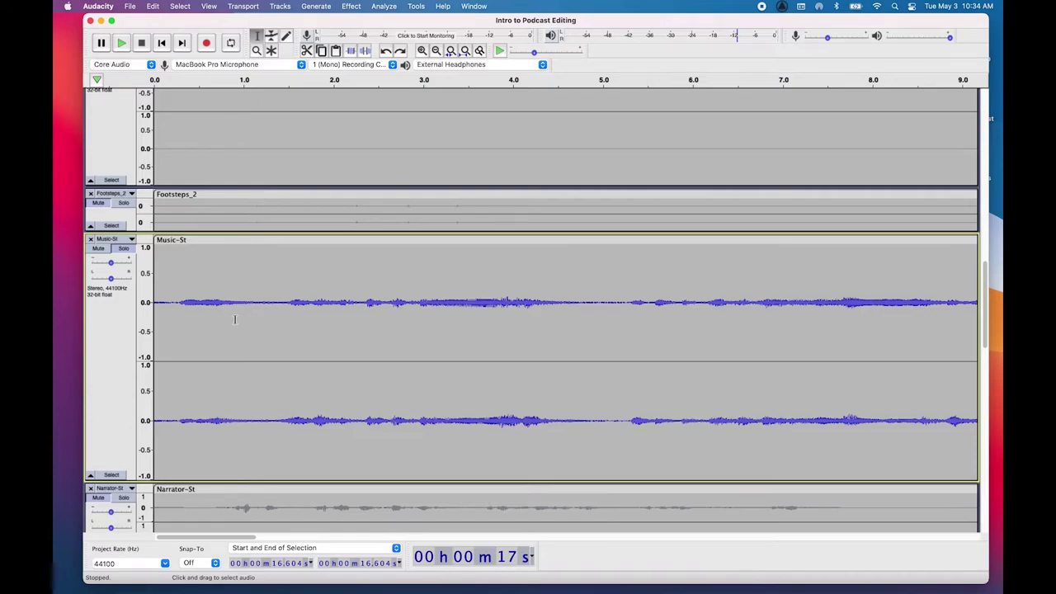
left_click(168, 299)
key("space")
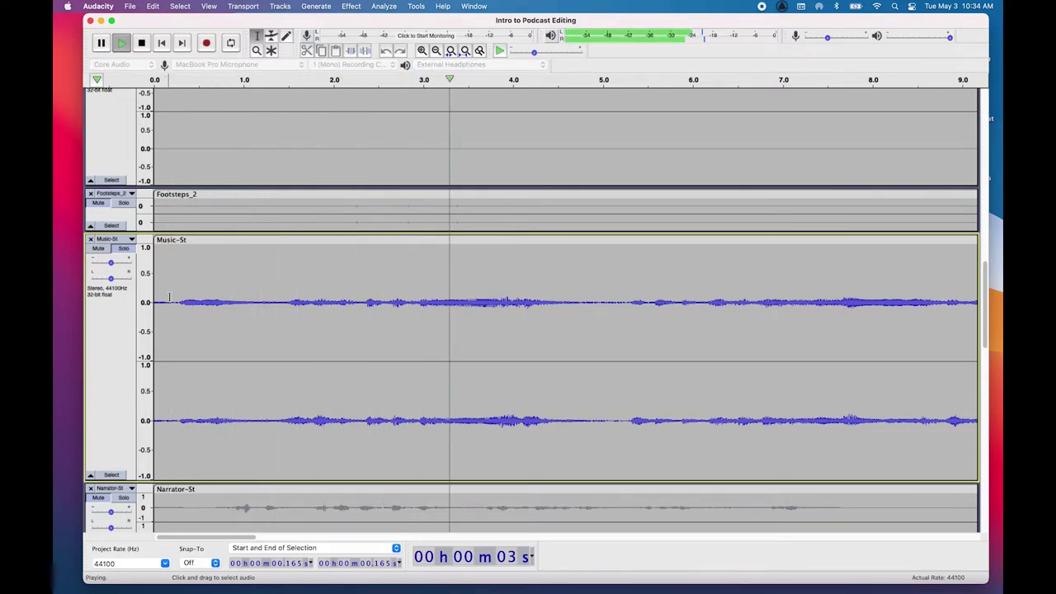
key("space")
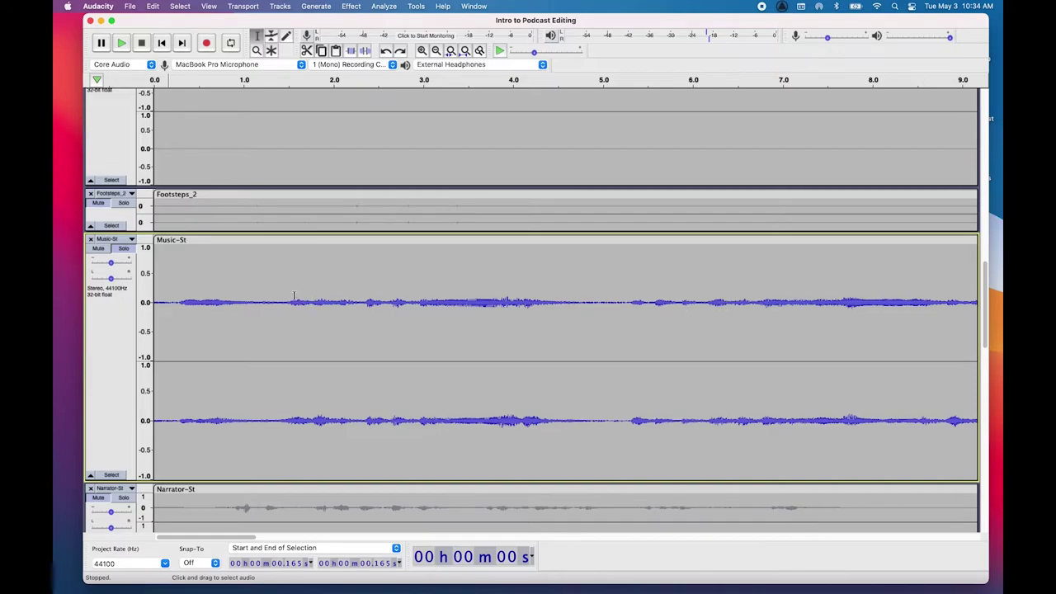
Step: Split the Music-St track at about 2.3 s and apply a Fade In to the first clip
left_click(360, 298)
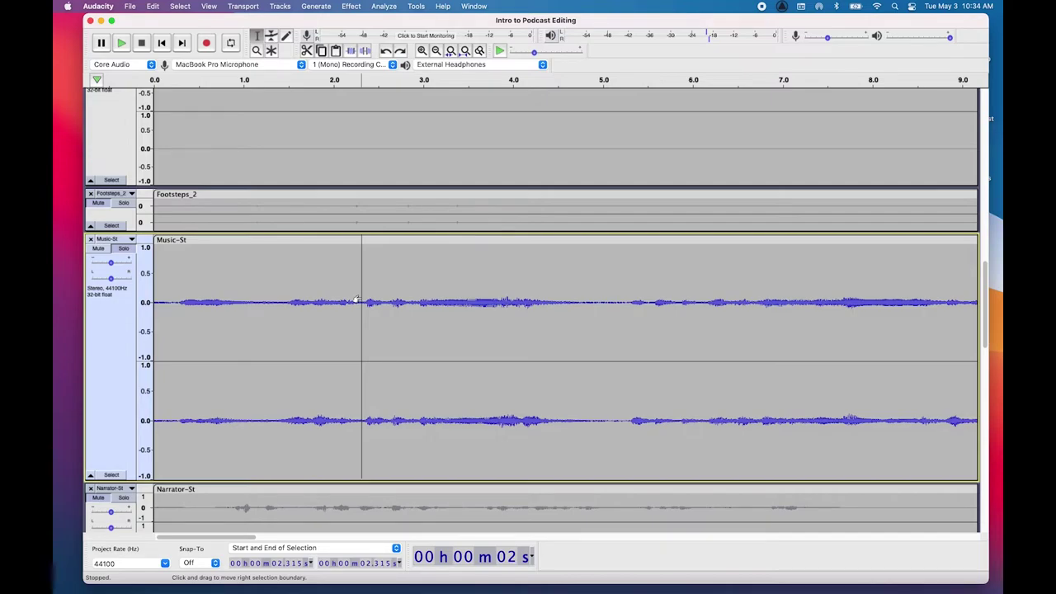
key("super+i")
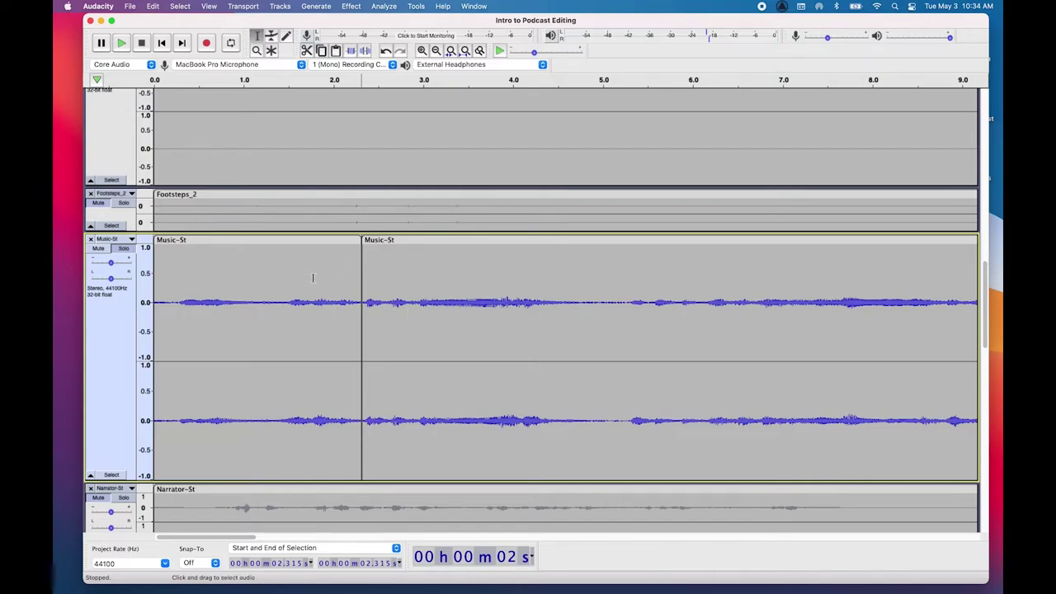
left_click(340, 240)
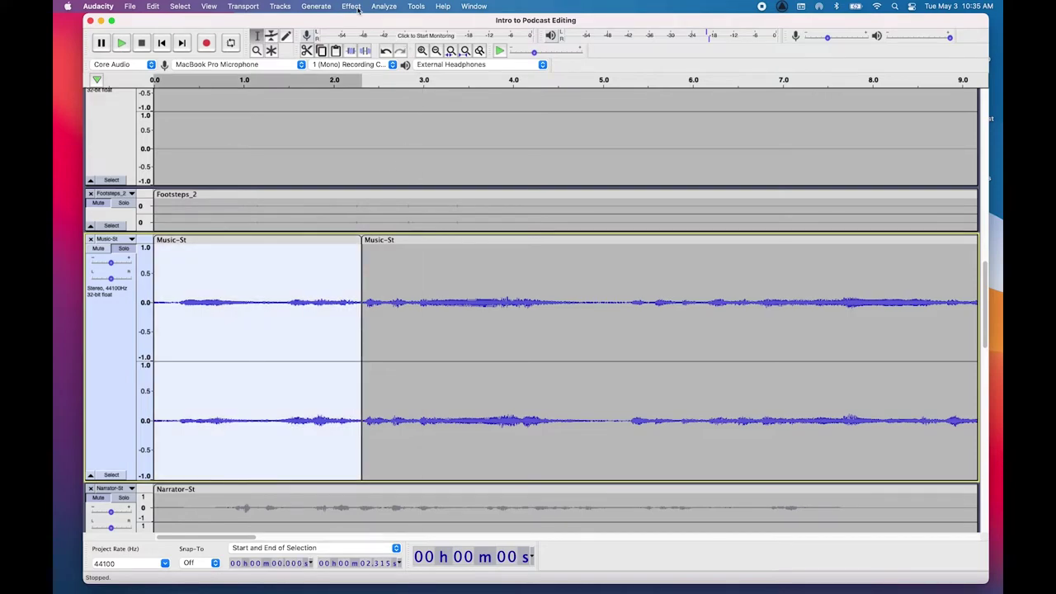
left_click(353, 6)
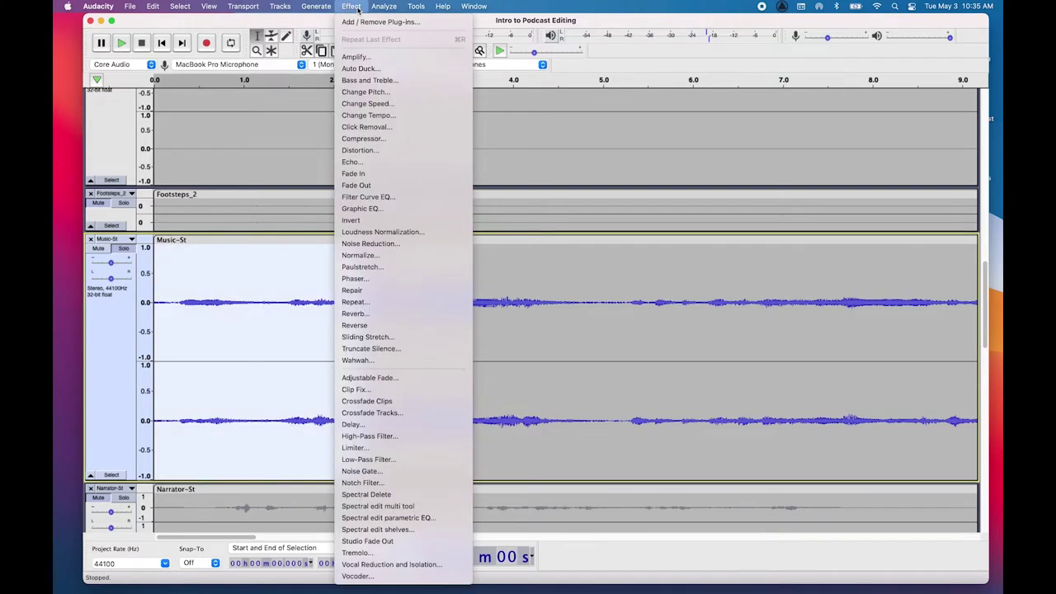
left_click(366, 174)
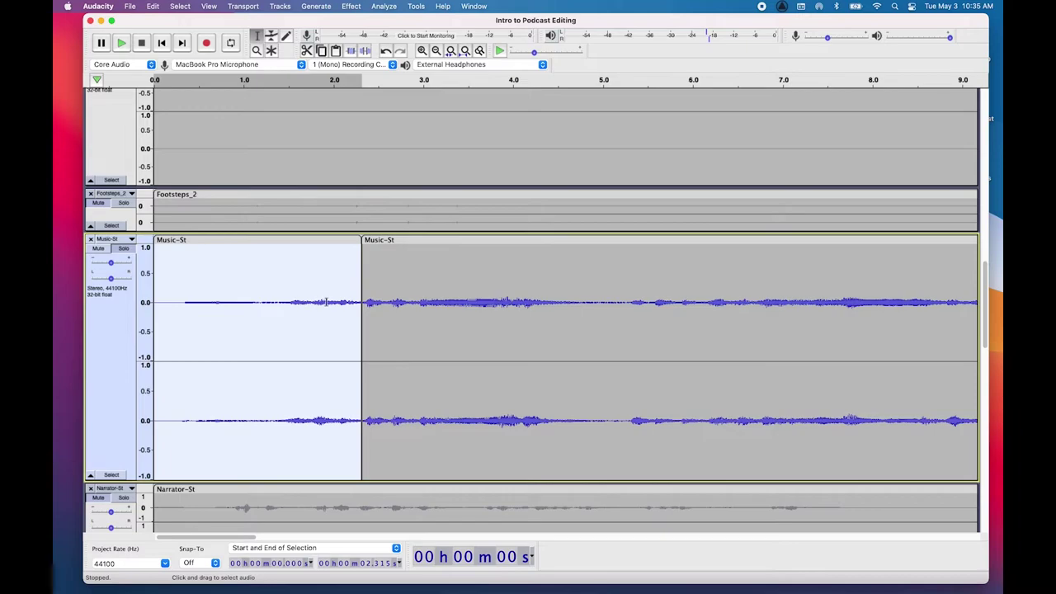
Step: Play the faded-in opening of the Music-St track from about 0.9 s and again from its very beginning
left_click(236, 283)
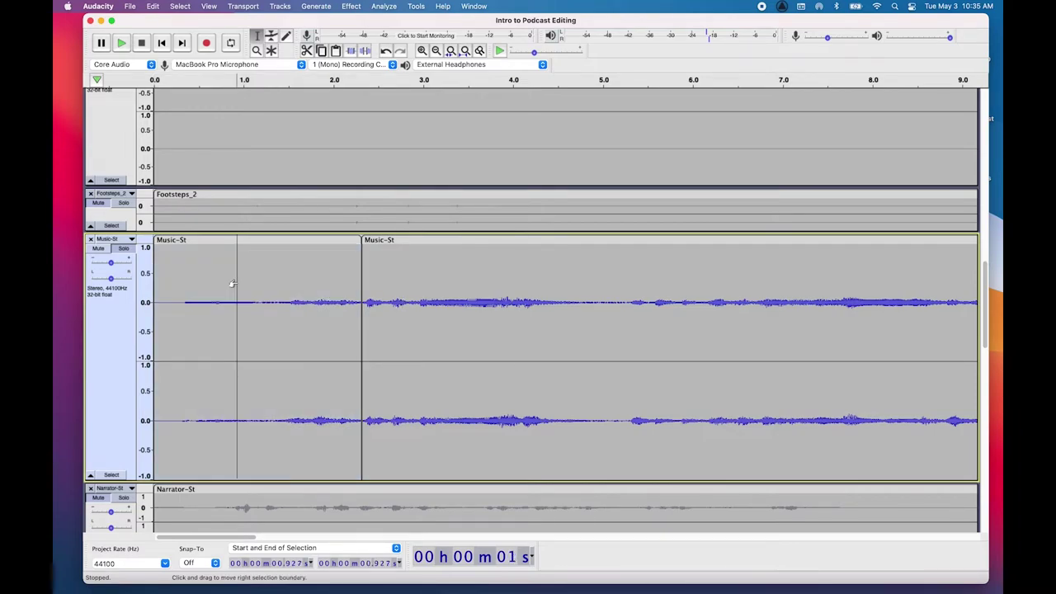
key("space")
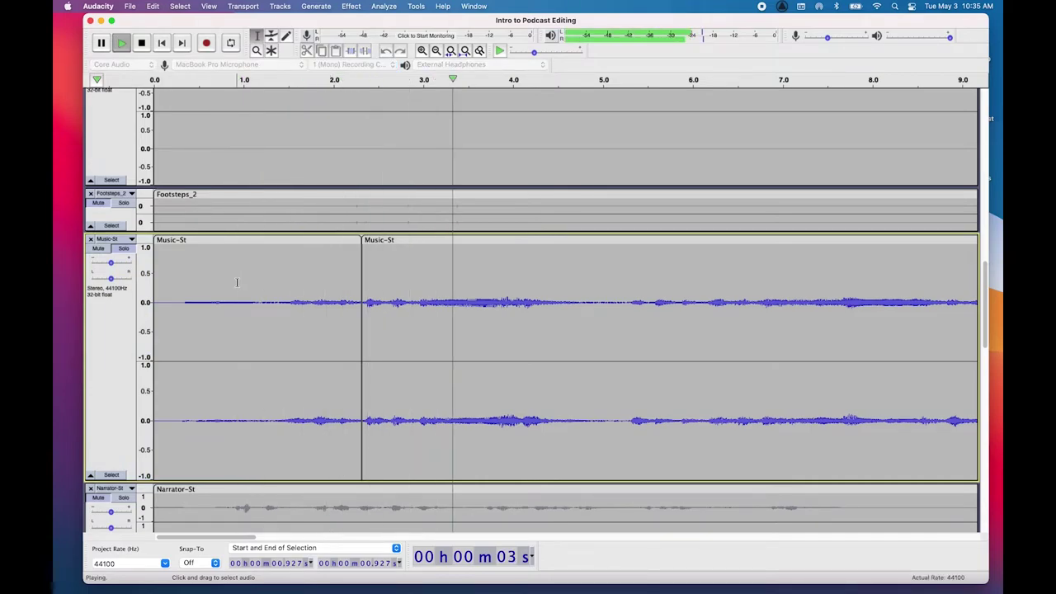
key("space")
left_click(237, 282)
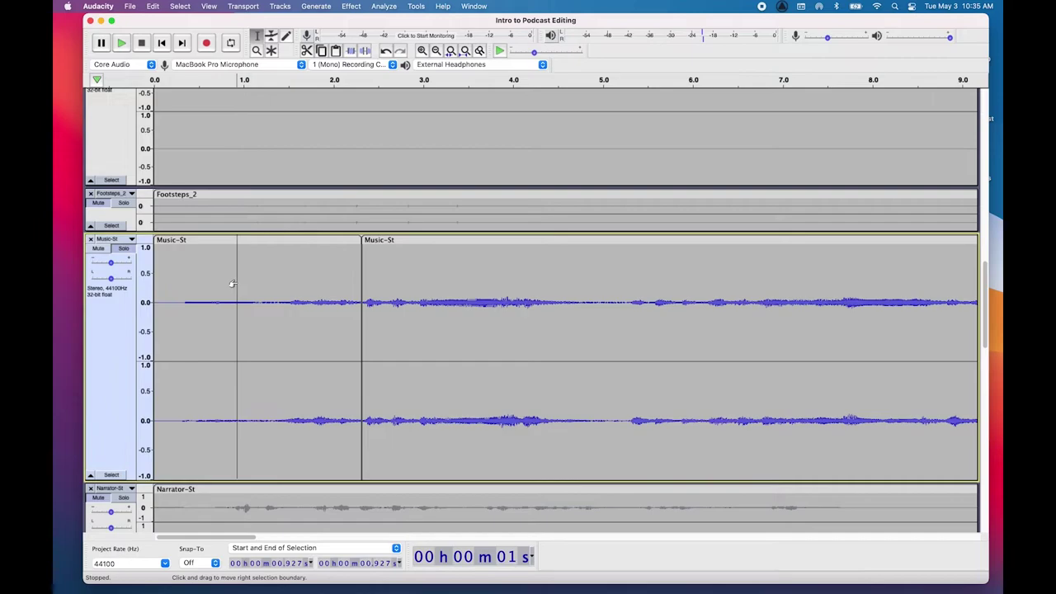
left_click(162, 254)
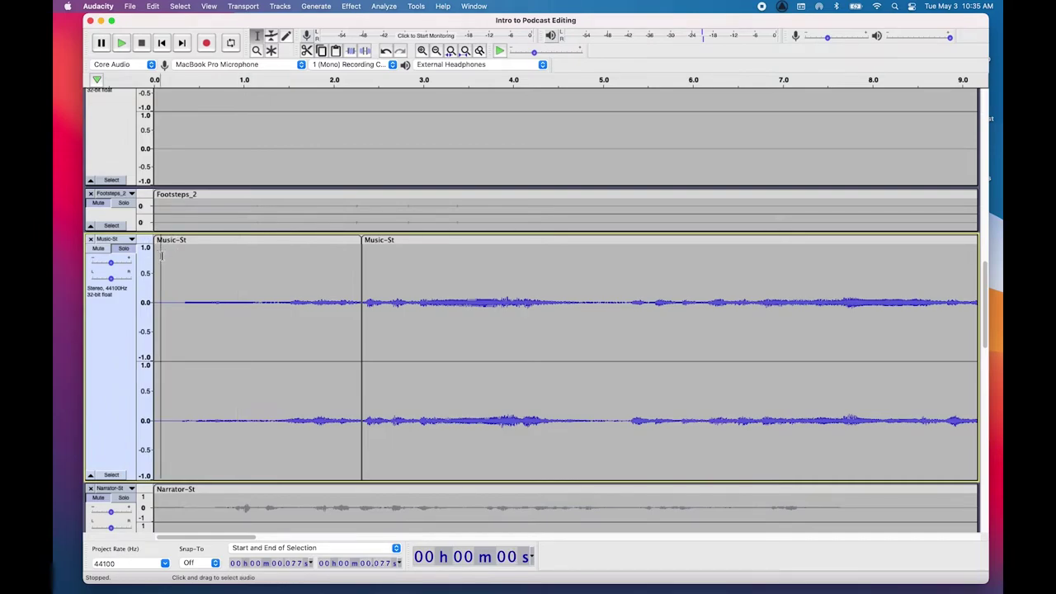
left_click(157, 257)
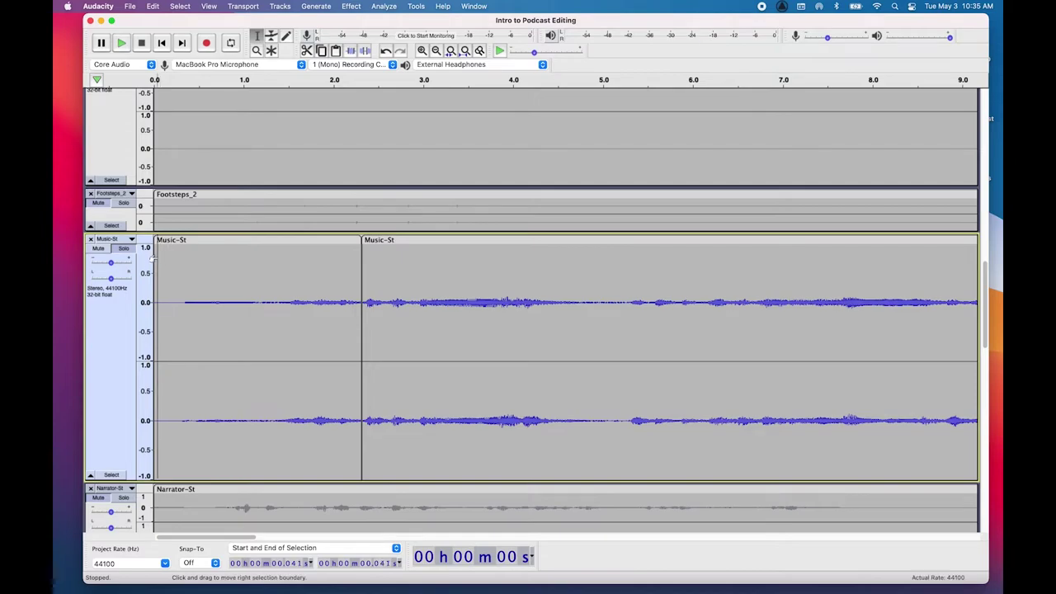
key("space")
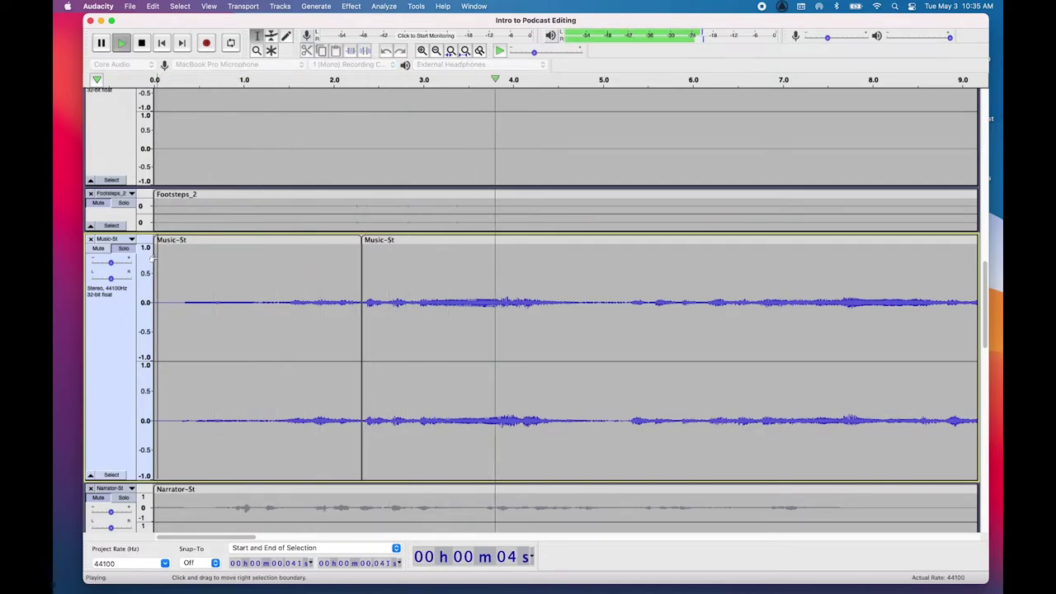
key("space")
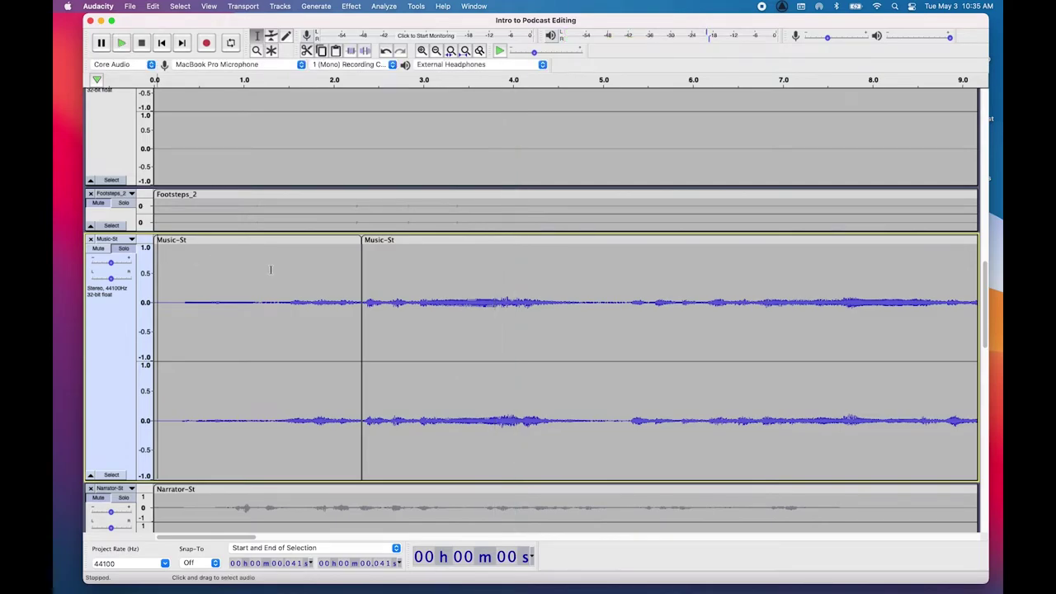
Step: Play the end of the soloed Music-St track from about 1:10.5
scroll(270, 269, "right", 20)
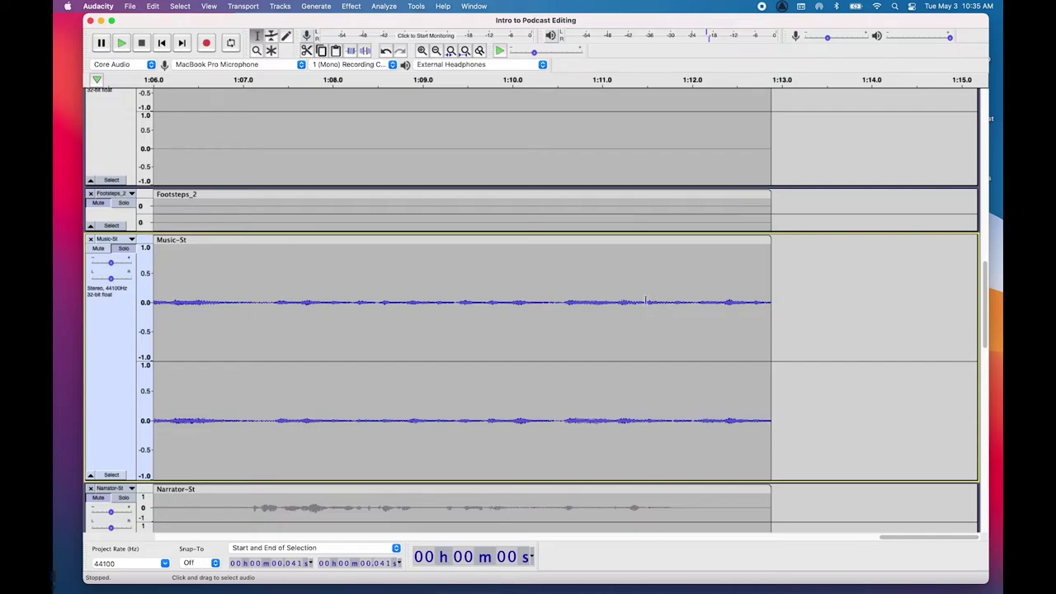
left_click(555, 301)
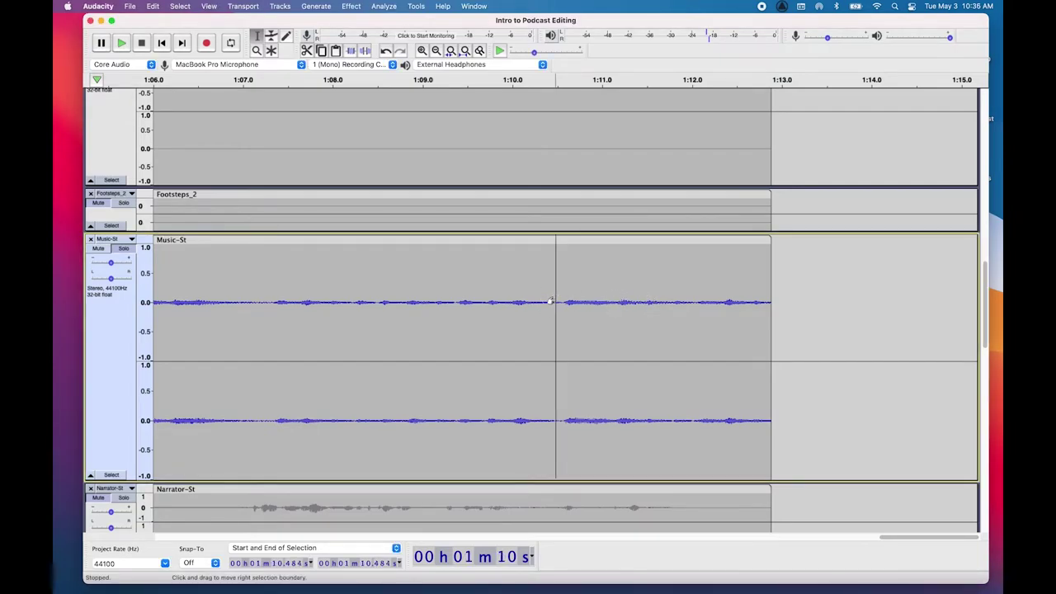
key("space")
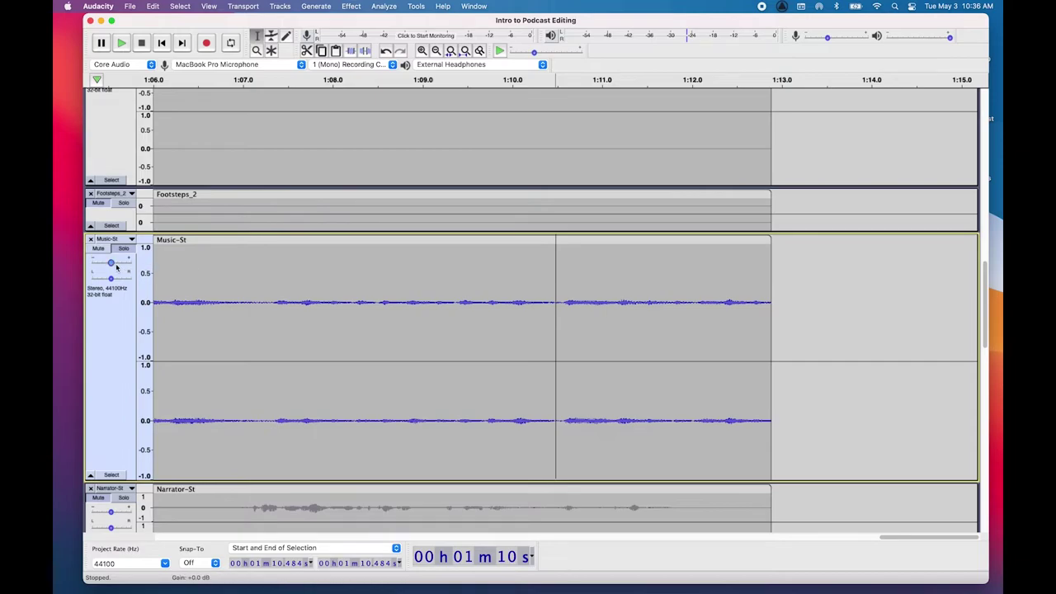
Step: Raise the Music-St track's gain to +8.0 dB and replay its ending from about 1:10.5
left_click_drag(114, 265, 121, 265)
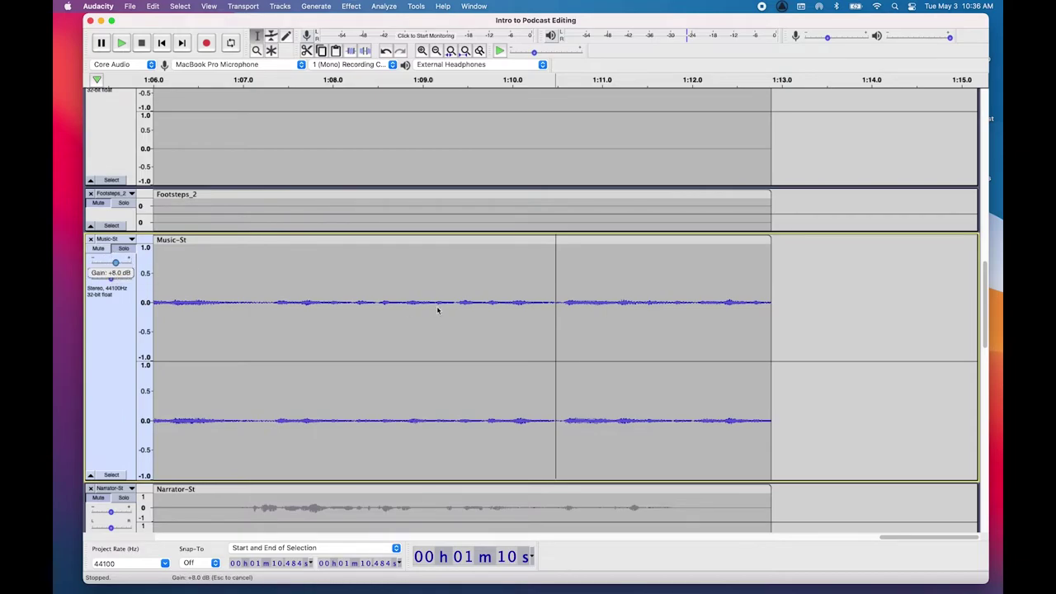
left_click(560, 294)
key("space")
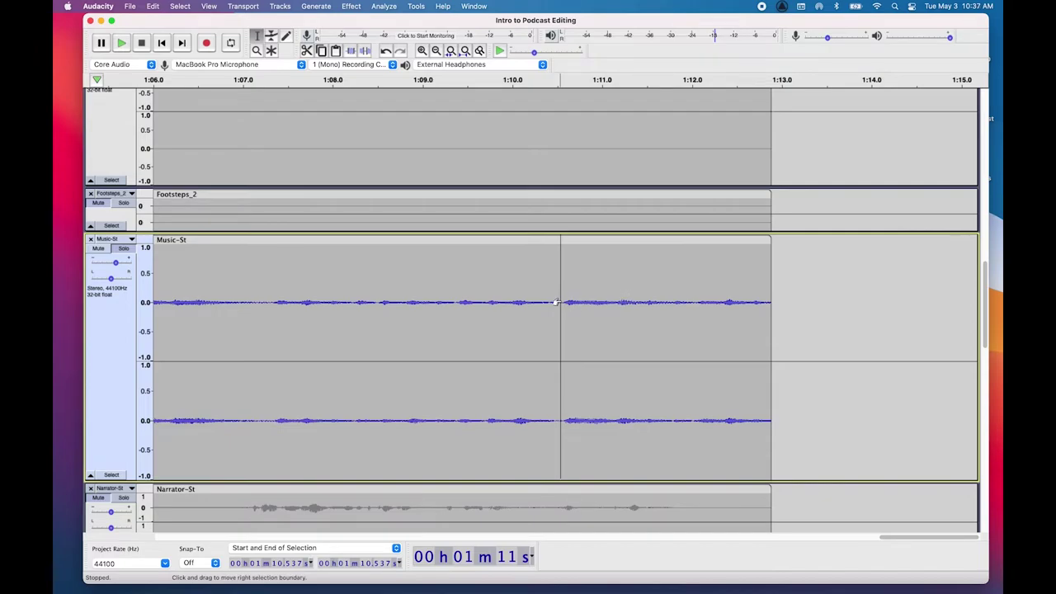
Step: Split the Music-St track at about 1:10.6 and apply a Fade Out to the last clip
left_click_drag(565, 299, 561, 298)
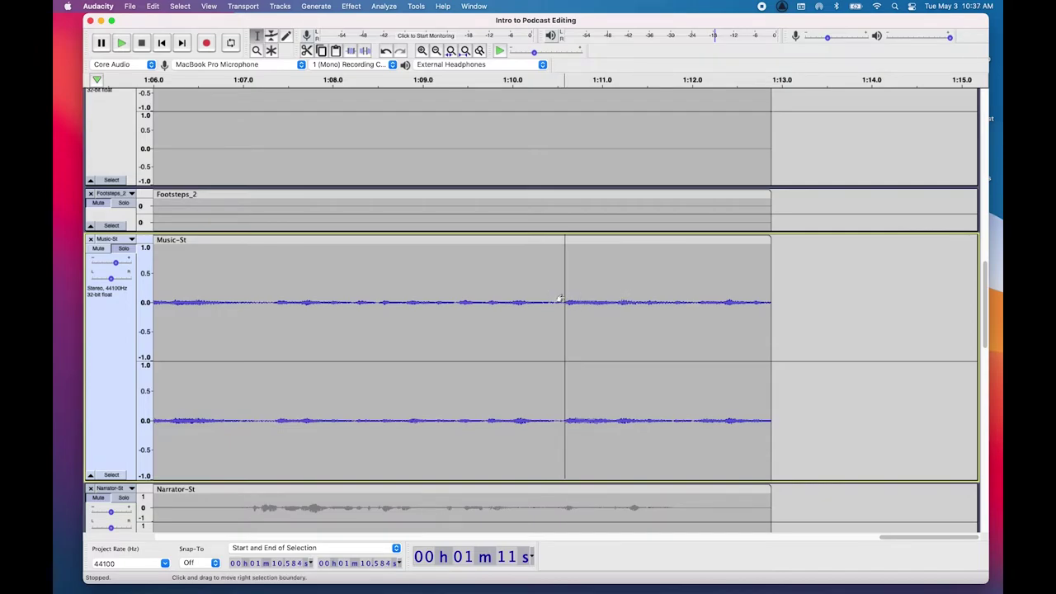
key("super+i")
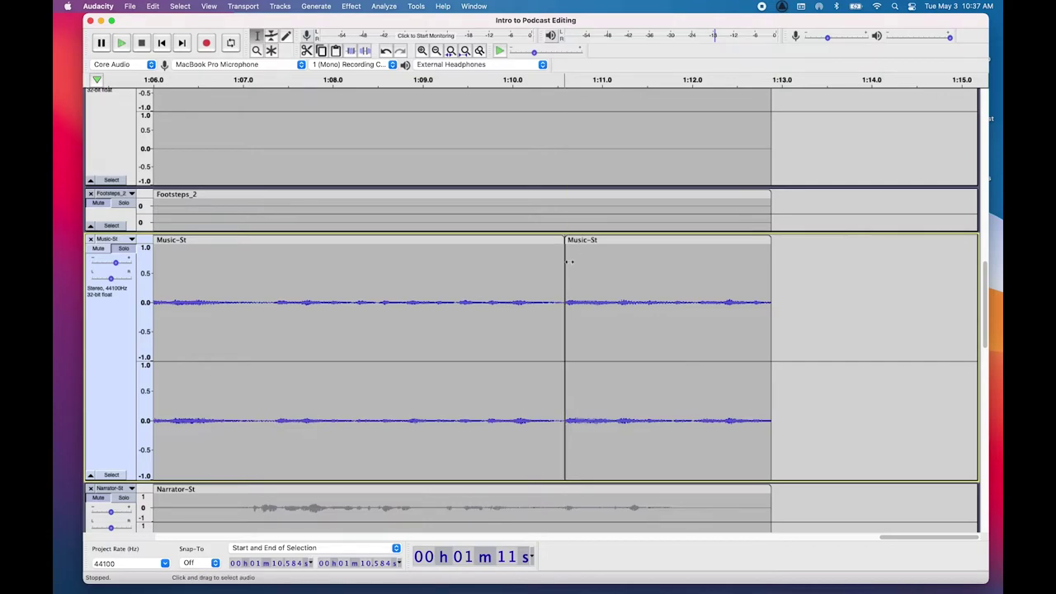
left_click(631, 240)
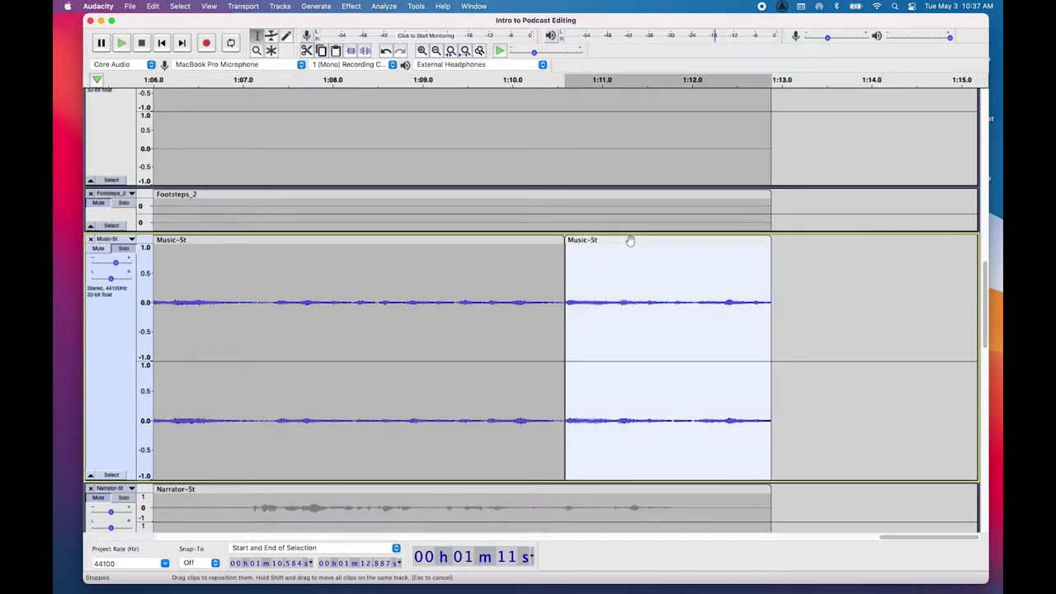
left_click(350, 6)
left_click(383, 185)
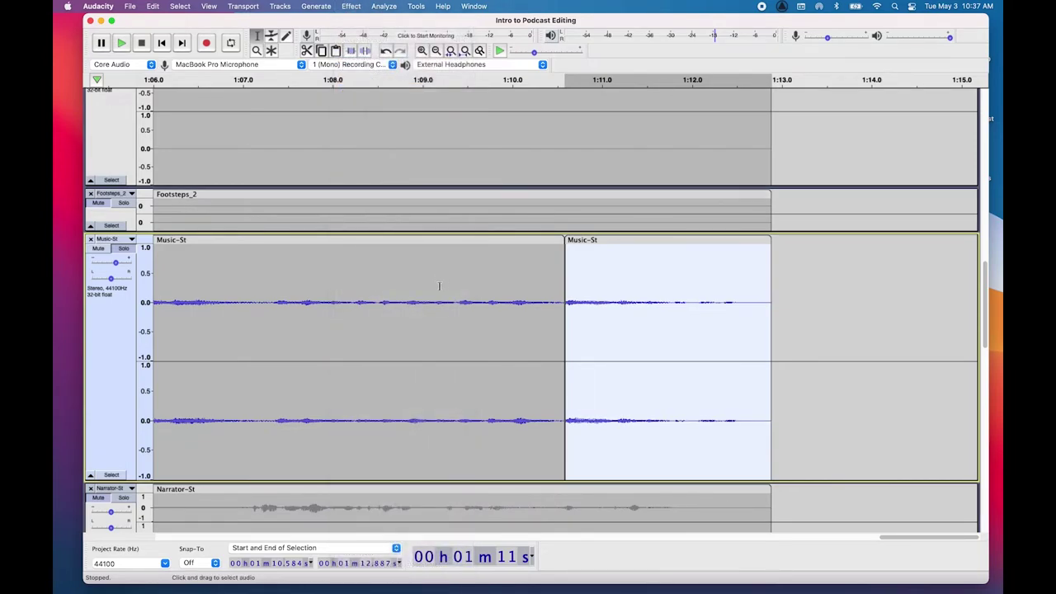
Step: Play the faded-out ending of the Music-St track from about 1:09
left_click(428, 282)
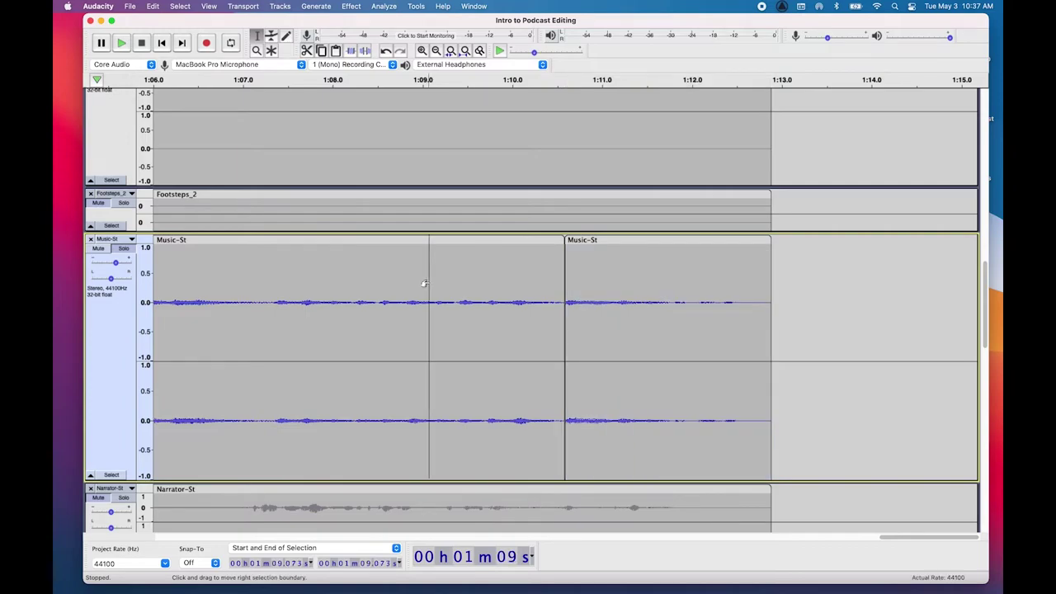
key("space")
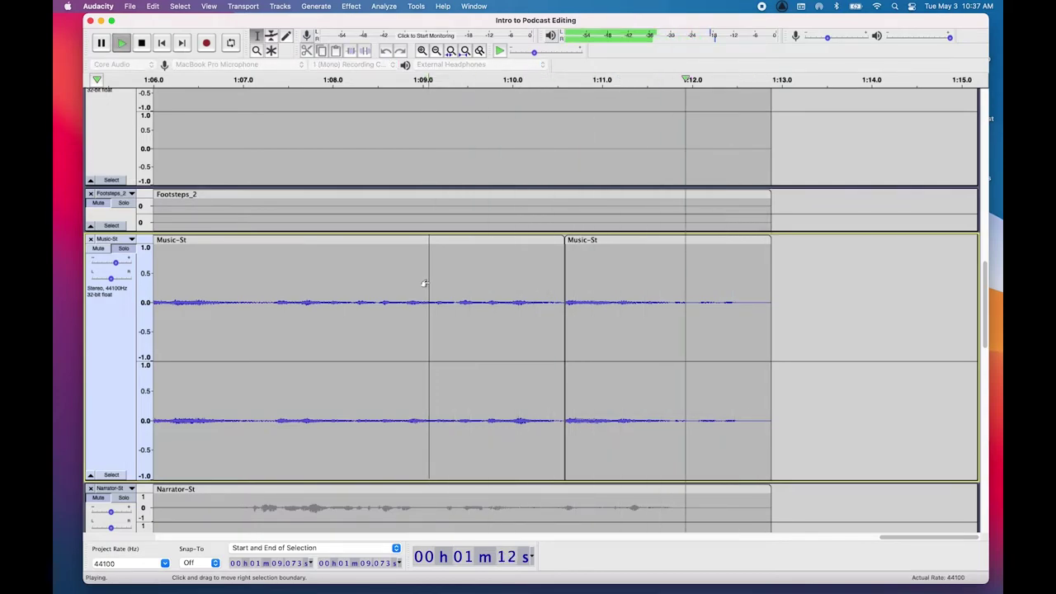
key("space")
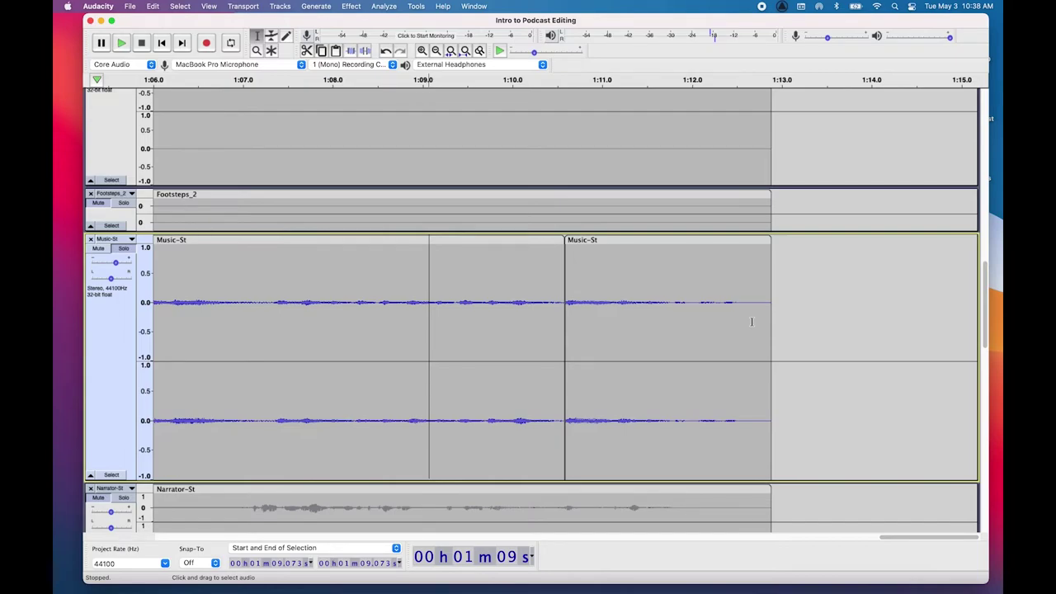
Step: Turn off solo on the Music-St track and play all tracks together from about 1.8 s
scroll(630, 292, "left", 15)
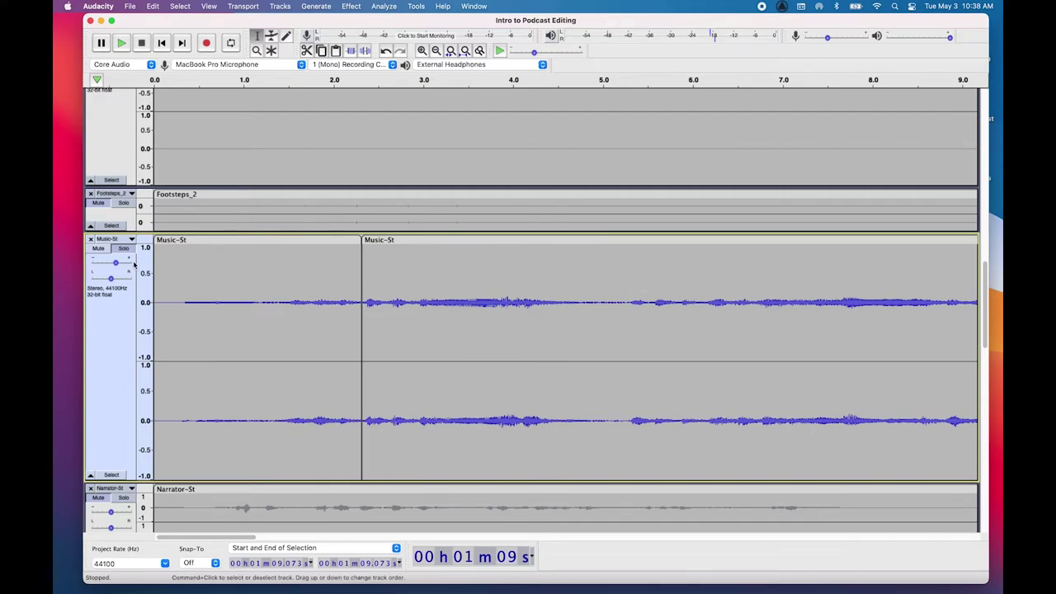
mouse_move(123, 264)
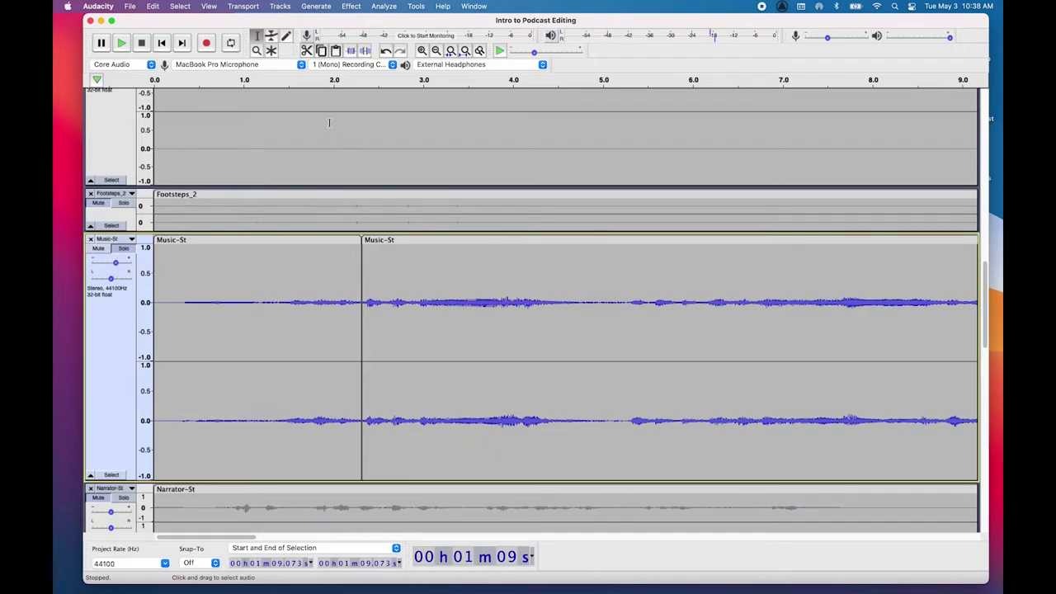
left_click(125, 249)
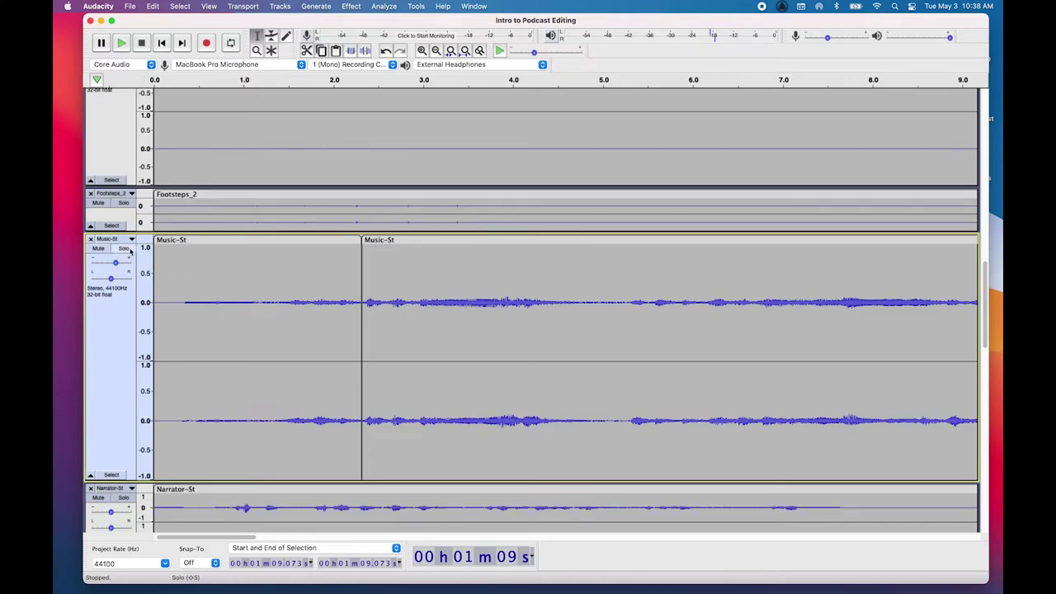
left_click(314, 247)
key("space")
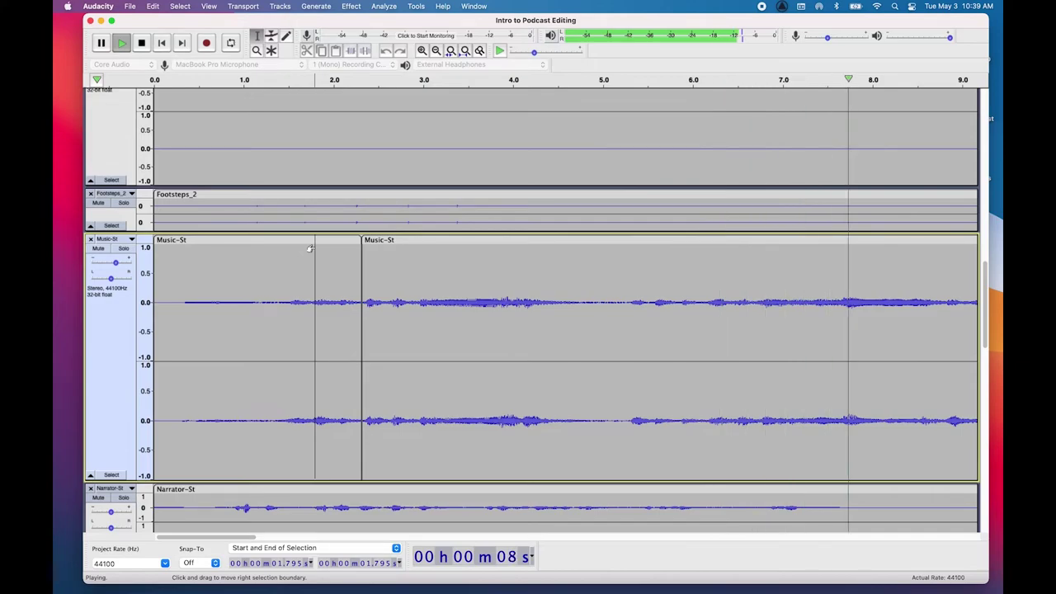
key("space")
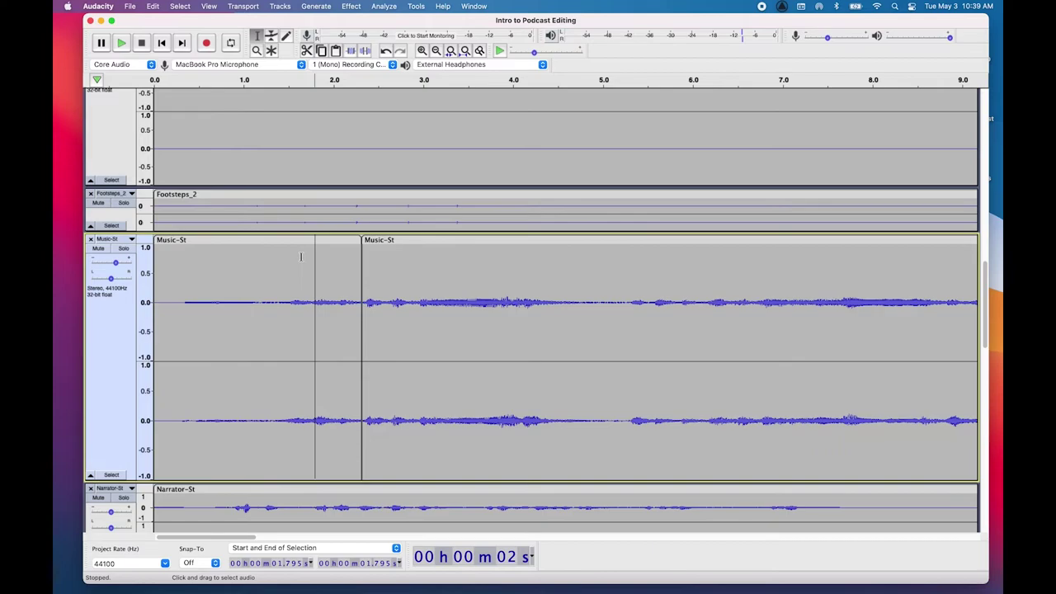
Step: Lower the Music-St track's gain back to the centre level and play the mix from about 0.5 s
mouse_move(119, 265)
left_click_drag(120, 265, 110, 264)
left_click(200, 265)
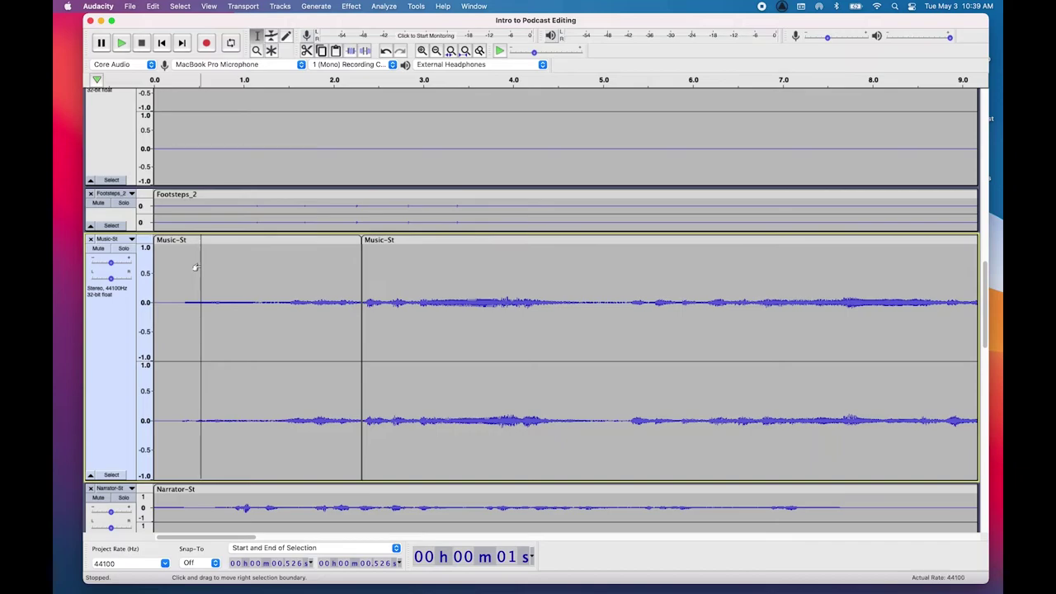
key("space")
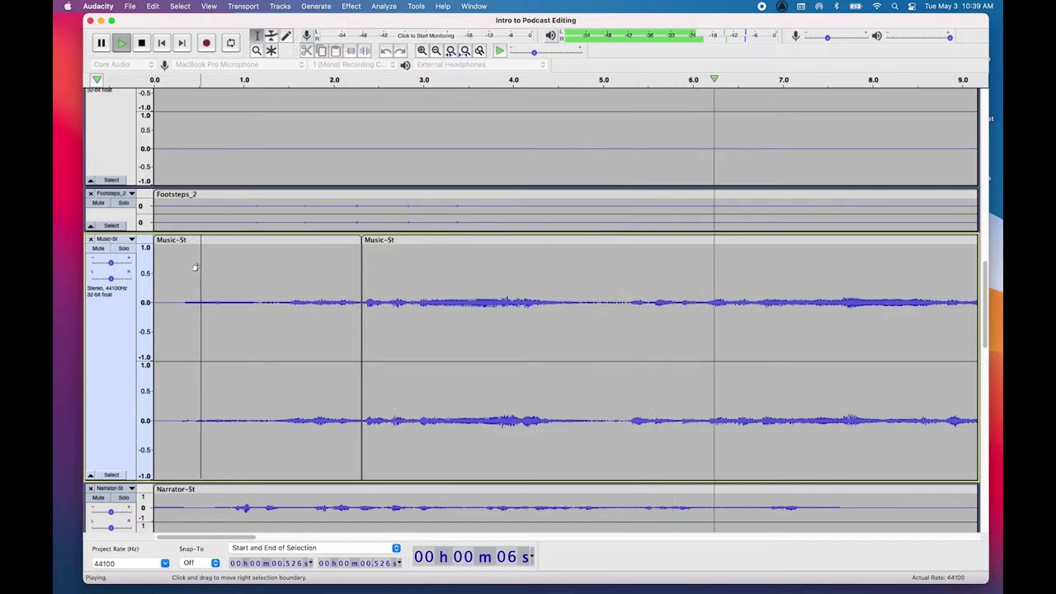
key("space")
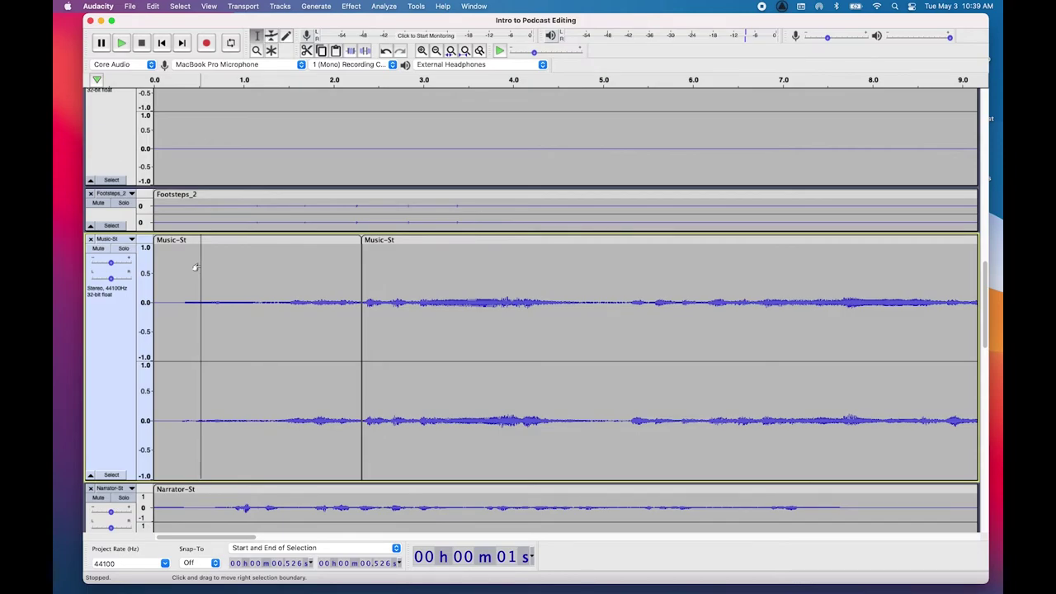
Step: Make the Footsteps_2 track taller and play the mix from just before the first footstep, at about 1.1 s
left_click_drag(129, 232, 131, 314)
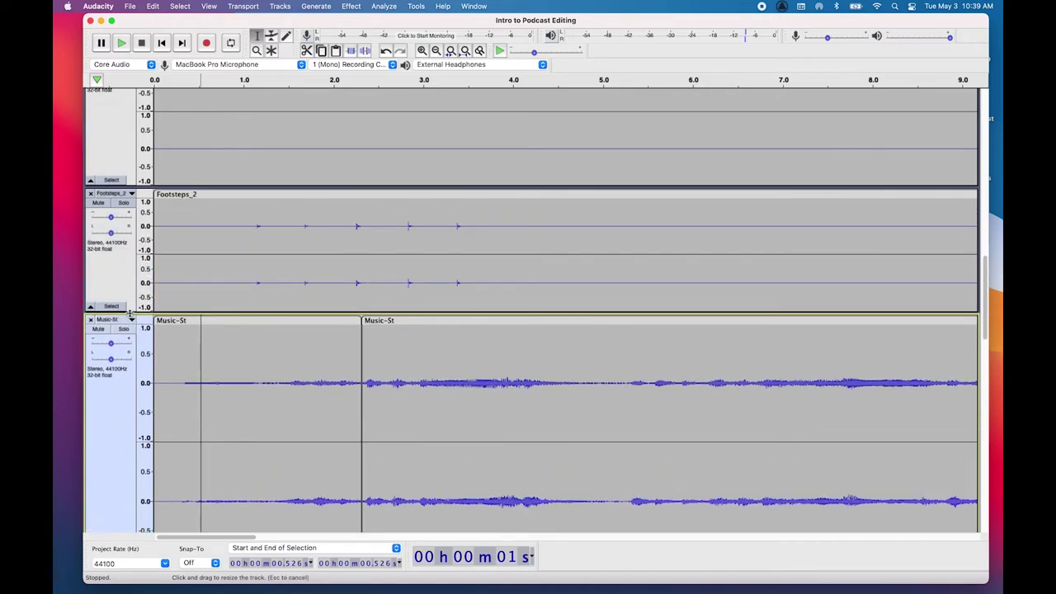
left_click(252, 224)
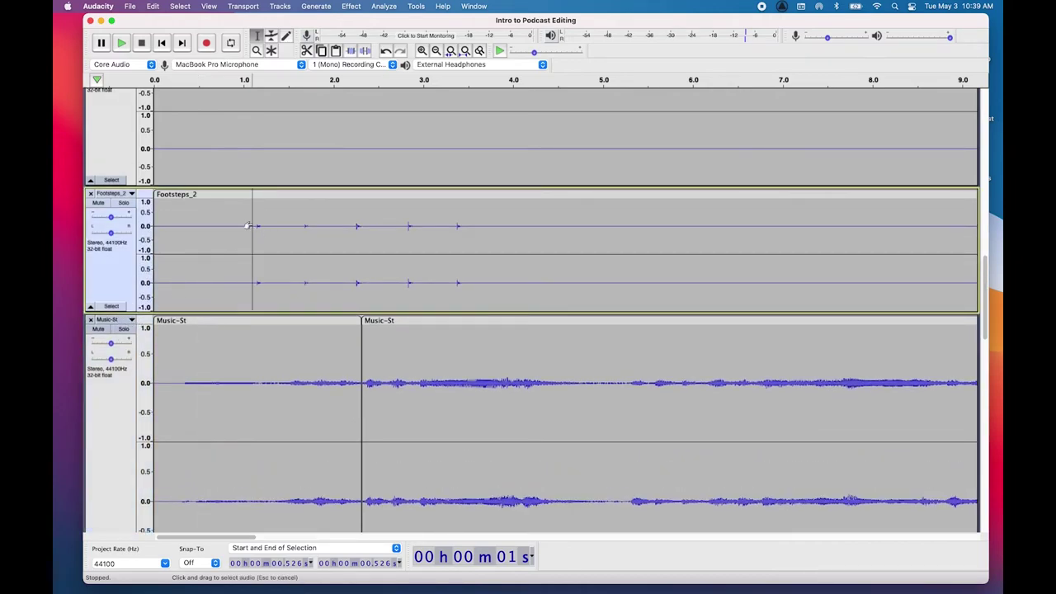
key("space")
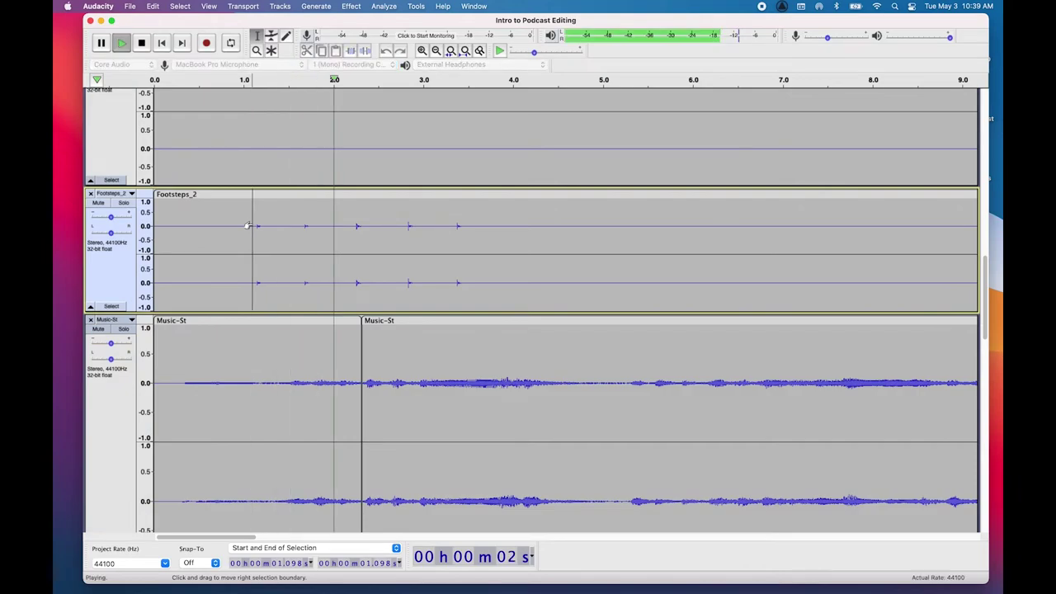
key("space")
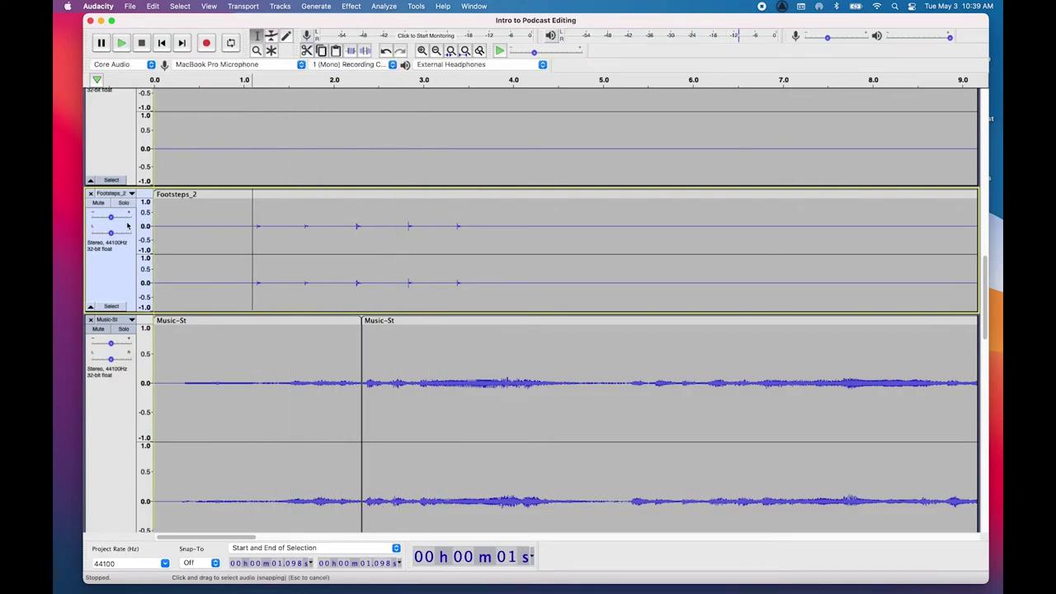
Step: Raise the Footsteps_2 track's gain slightly and play the mix from about 0.9 s
left_click_drag(113, 219, 123, 220)
left_click(231, 227)
key("space")
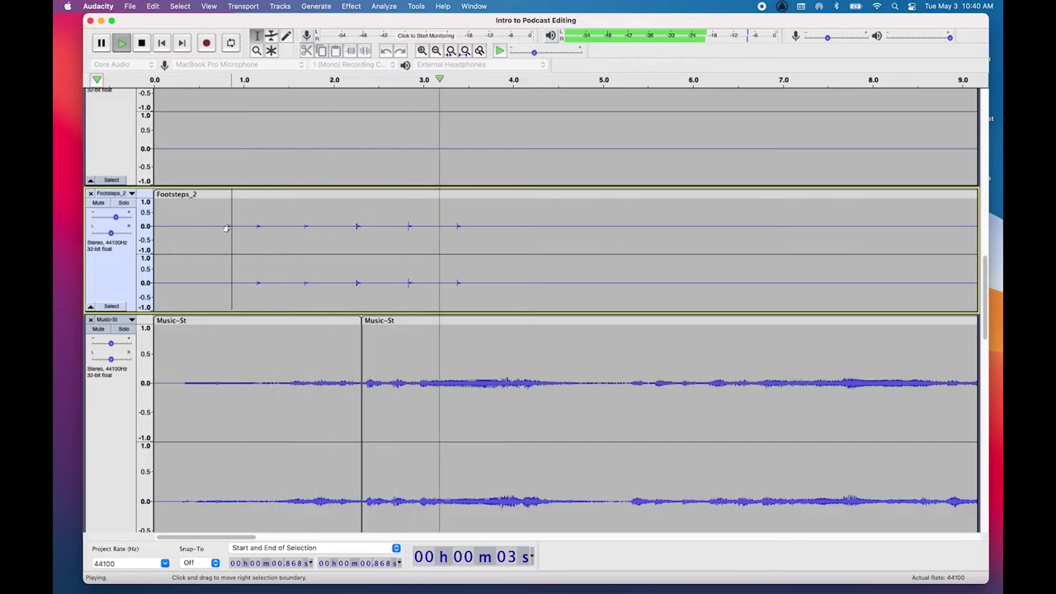
key("space")
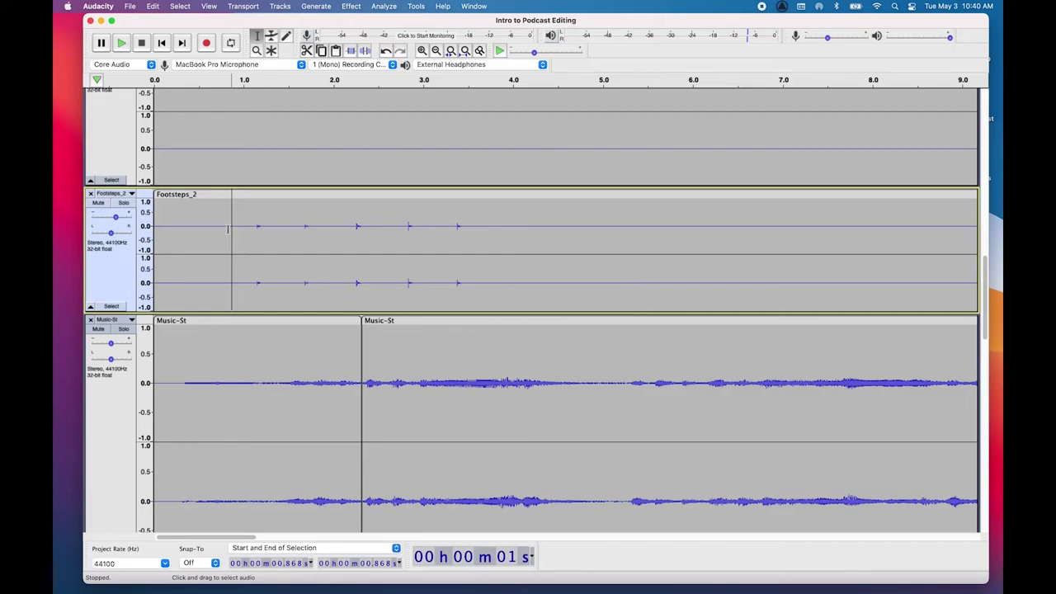
Step: Return the Footsteps_2 track's gain to the centre level and play the mix from about 1.1 s
left_click_drag(112, 217, 110, 220)
scroll(253, 142, "down", 5)
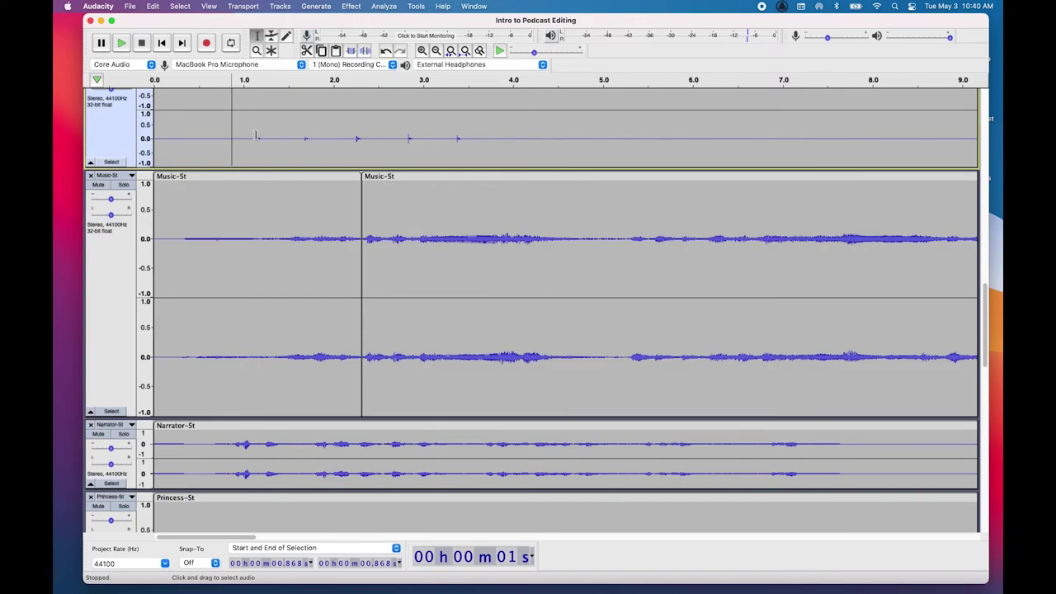
left_click(253, 136)
key("space")
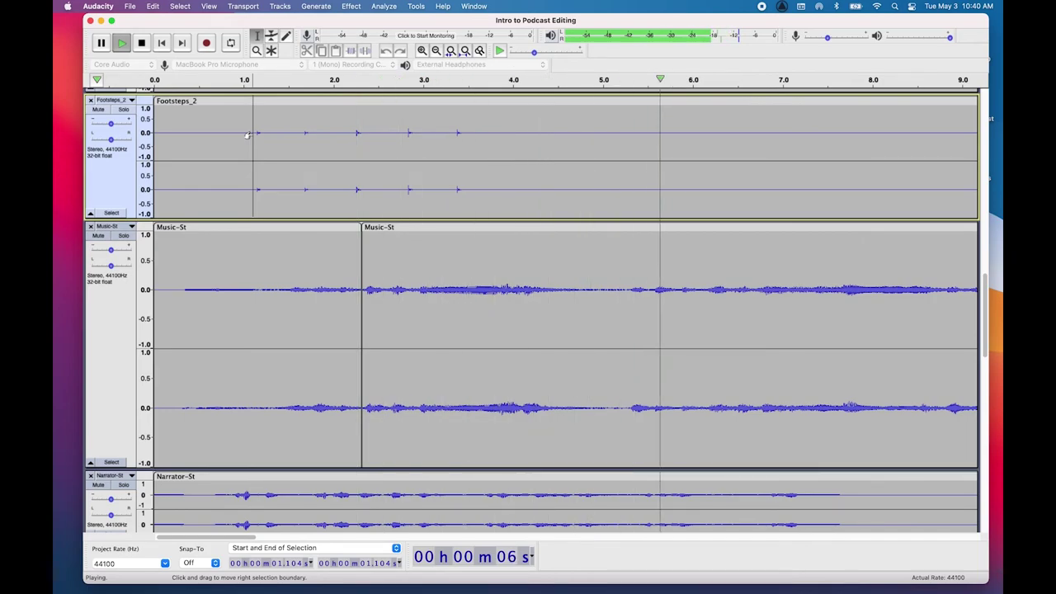
Step: Stop playback and reduce the heights of the Music-St, Princess-St and Rocks tracks
key("space")
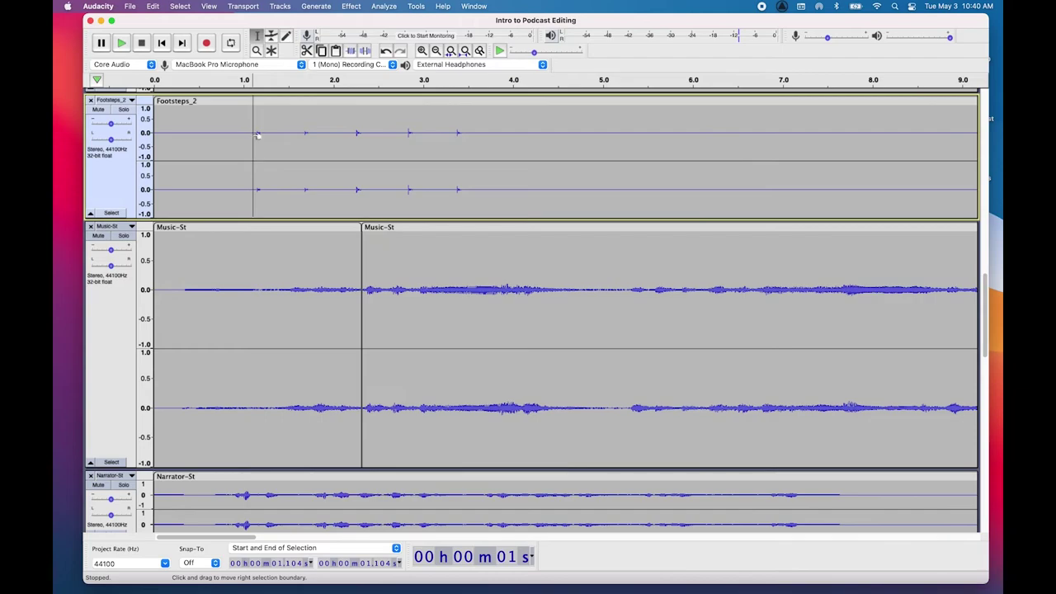
left_click_drag(125, 465, 121, 305)
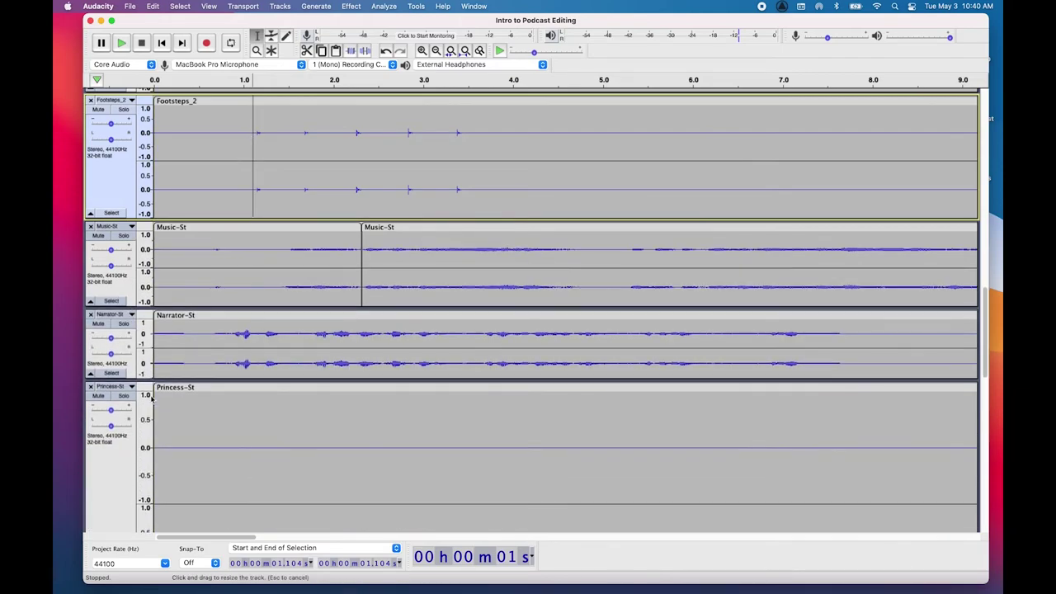
scroll(161, 448, "down", 4)
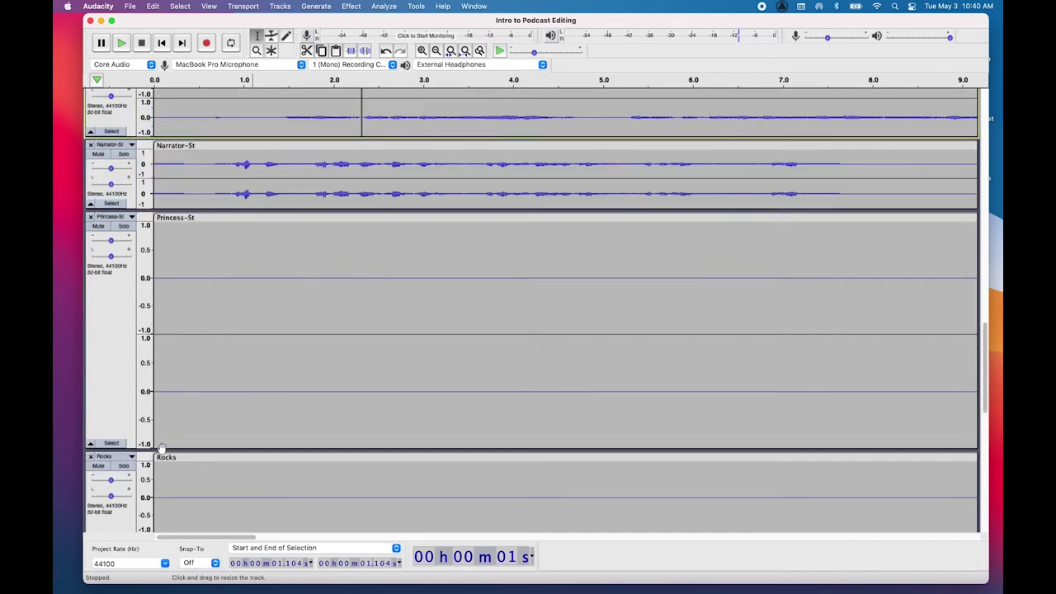
left_click_drag(132, 441, 131, 283)
left_click_drag(132, 446, 131, 377)
scroll(189, 357, "up", 3)
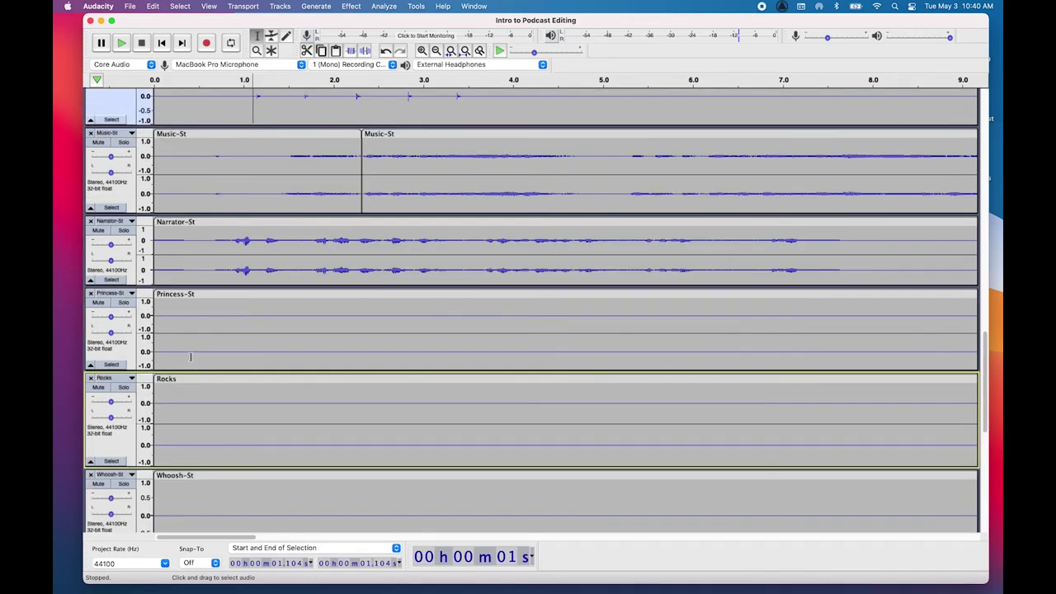
scroll(190, 357, "up", 5)
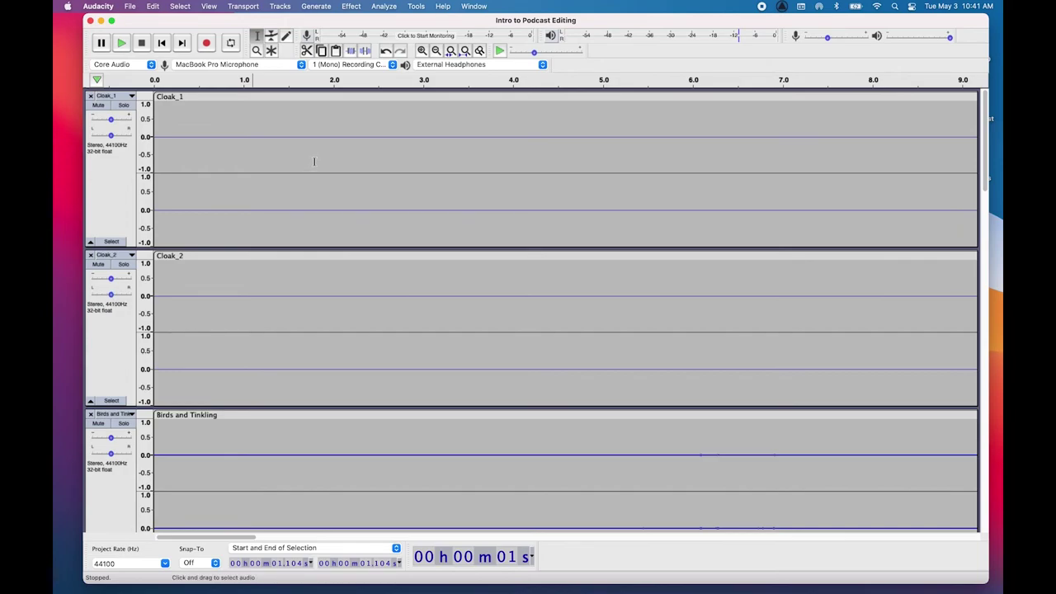
Step: Export the project as Intro to Podcast Editing.mp3 at the medium 145-185 kbps preset quality, leaving the metadata tags empty
left_click(132, 8)
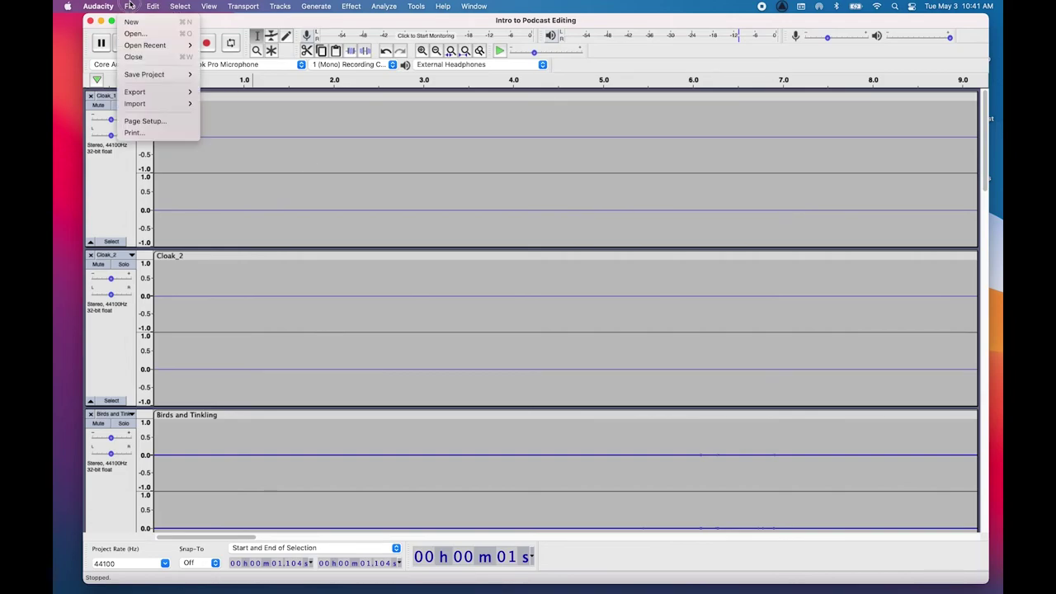
mouse_move(161, 91)
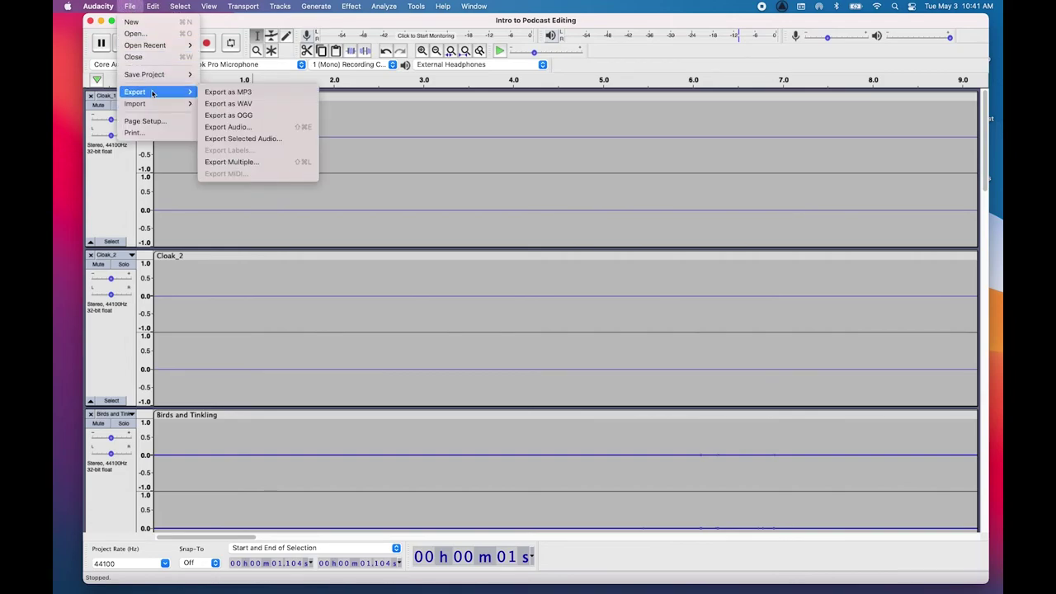
left_click(217, 93)
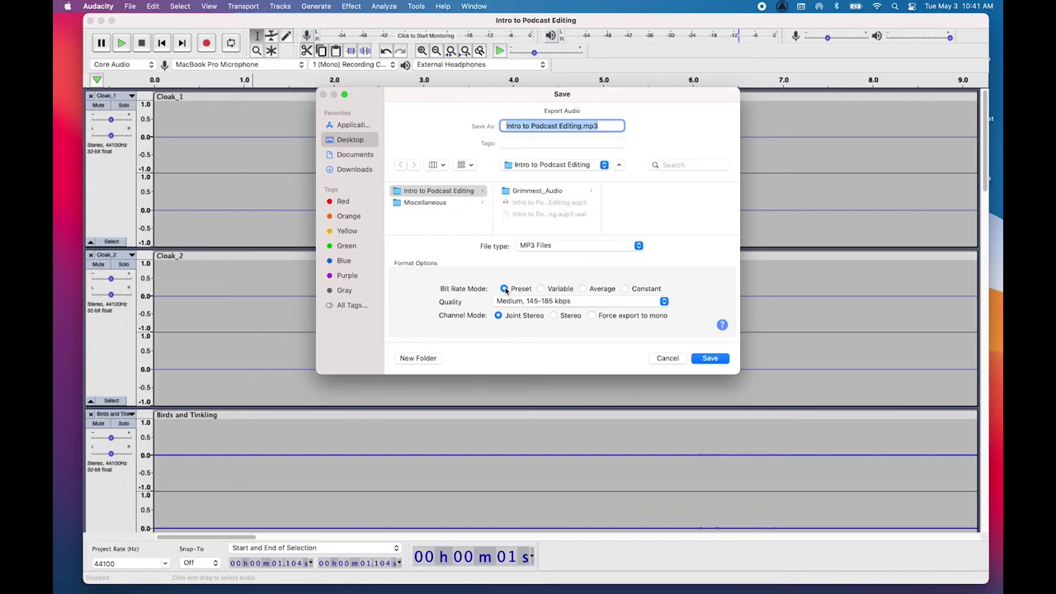
left_click(533, 302)
left_click(536, 304)
left_click(710, 358)
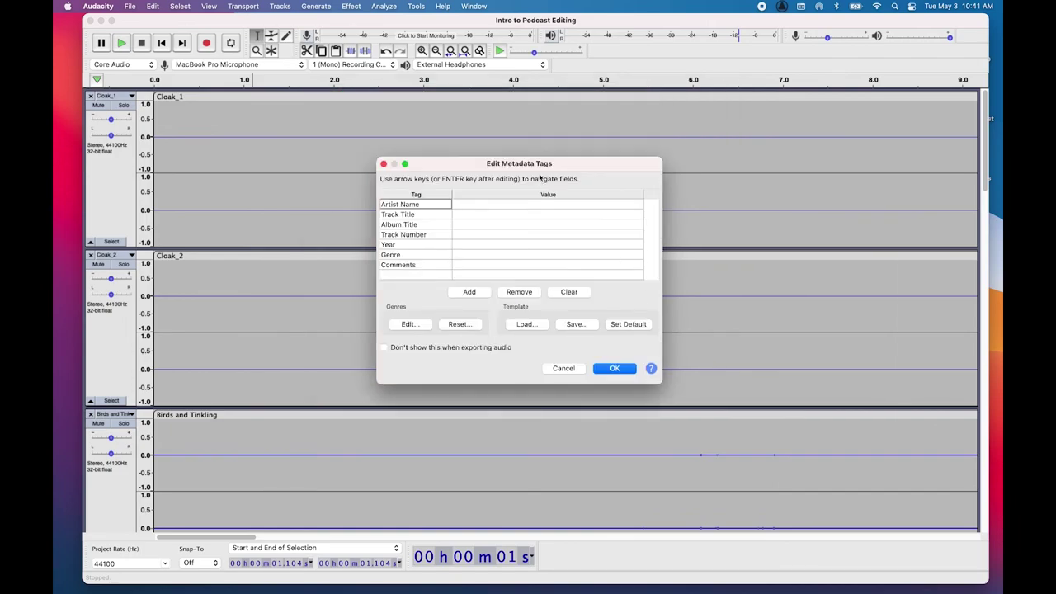
left_click(571, 206)
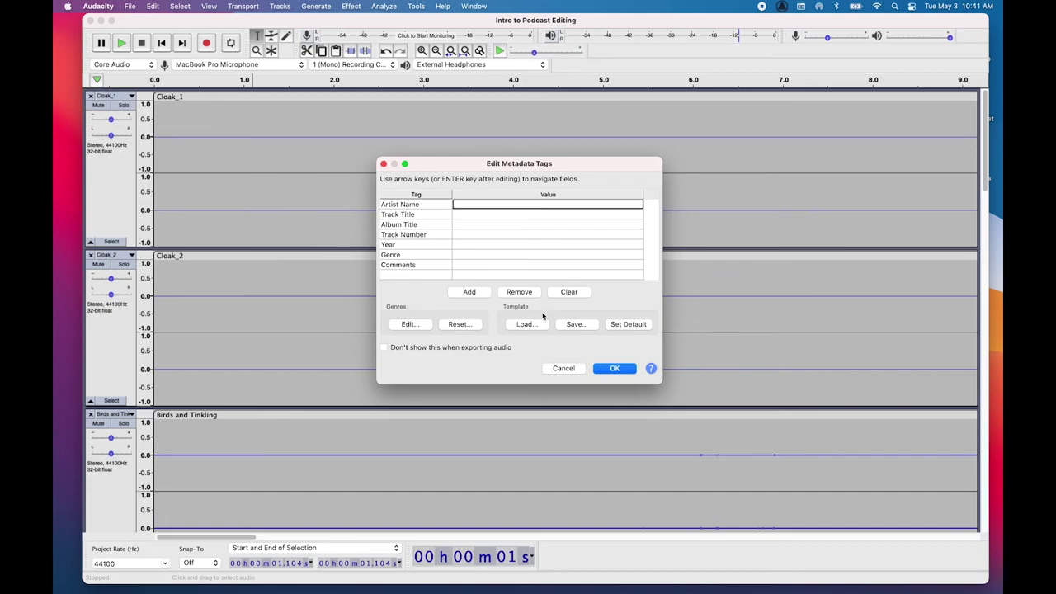
left_click(615, 369)
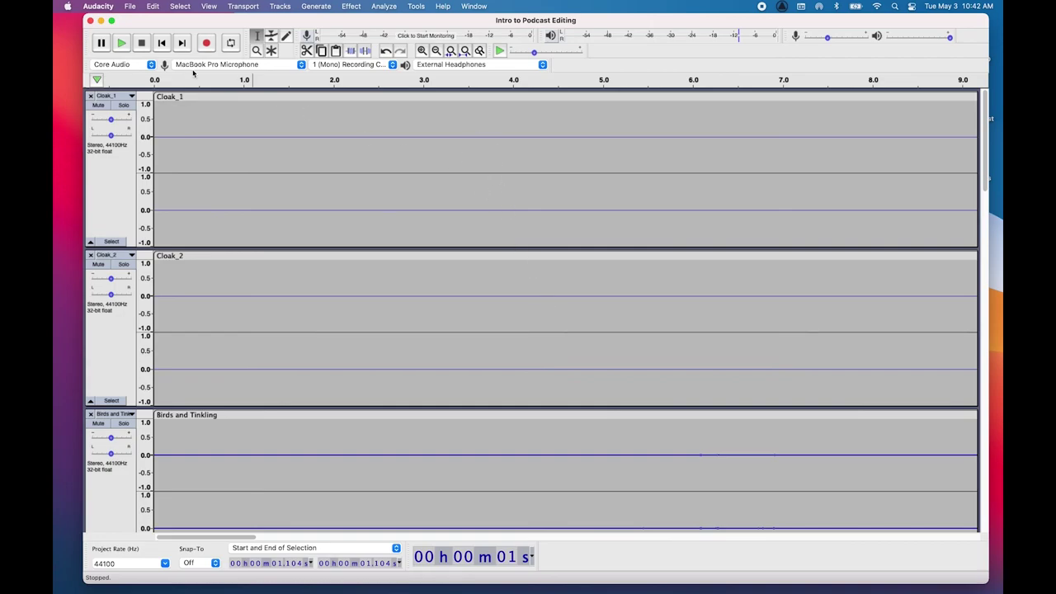
Step: Minimise the project window, open the Intro to Podcast Editing desktop folder in Finder and select the exported MP3 file
left_click(100, 20)
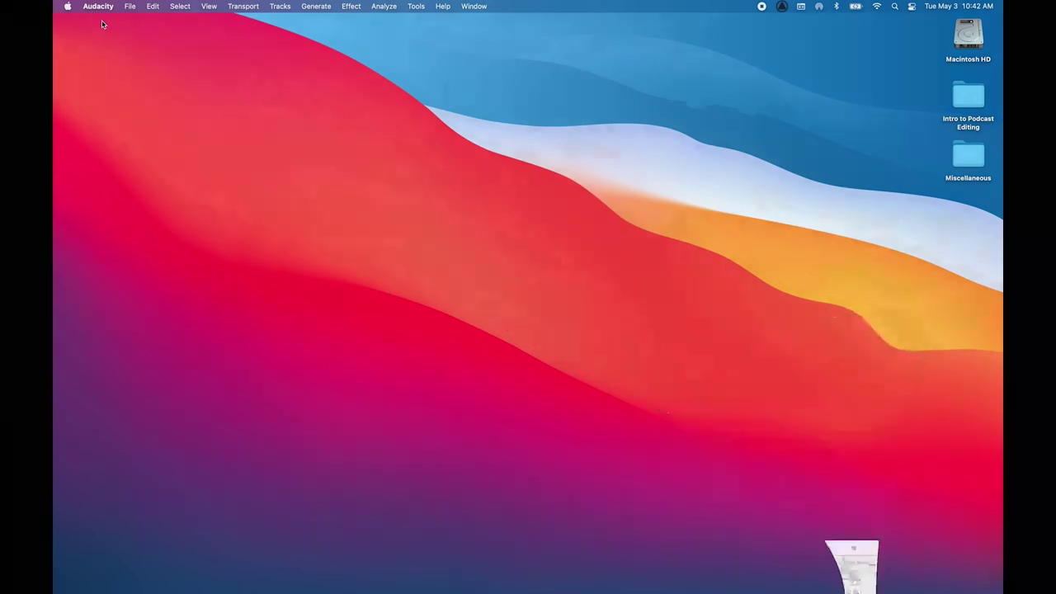
double_click(965, 97)
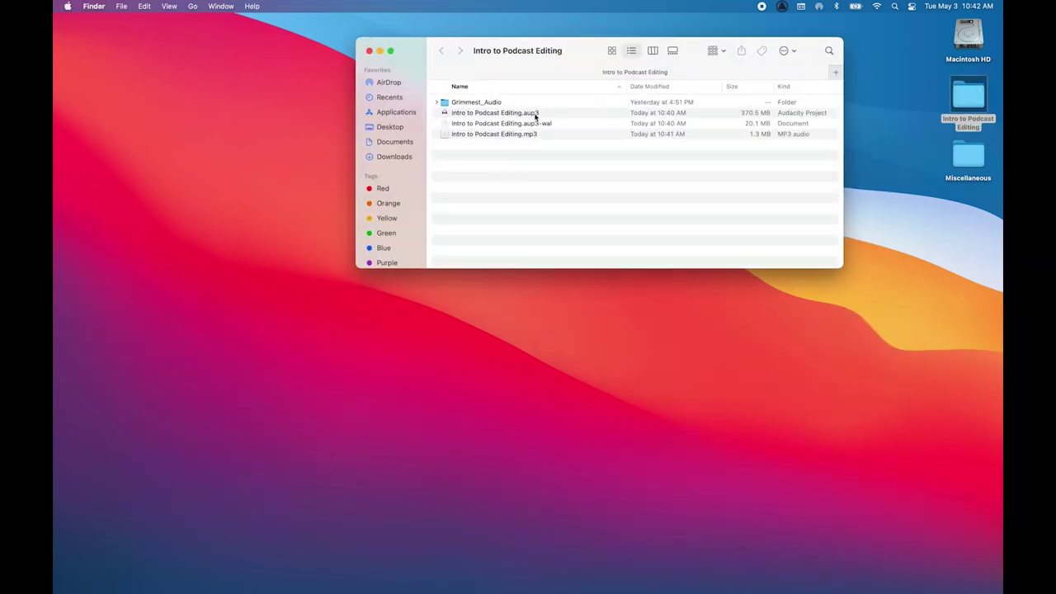
left_click(512, 137)
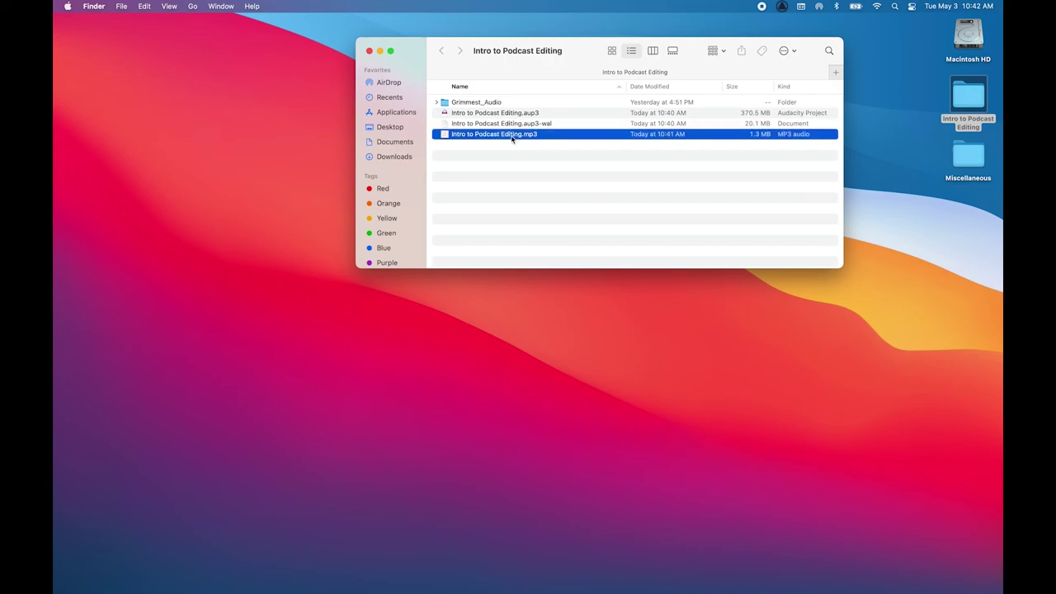